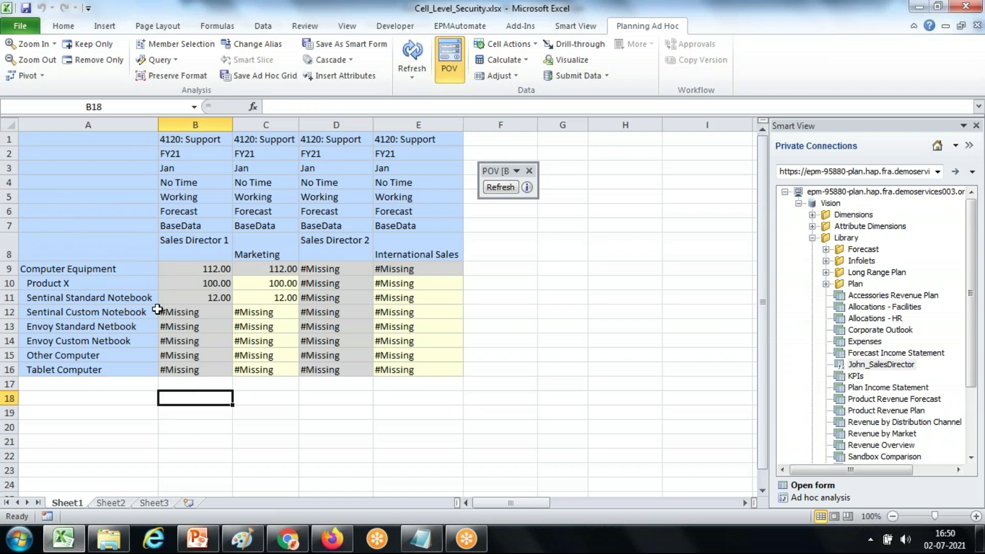
Step: Enter 'John Sales Director' in B17 and 'Amy Sales Director' in D17
click(184, 381)
text(Joh)
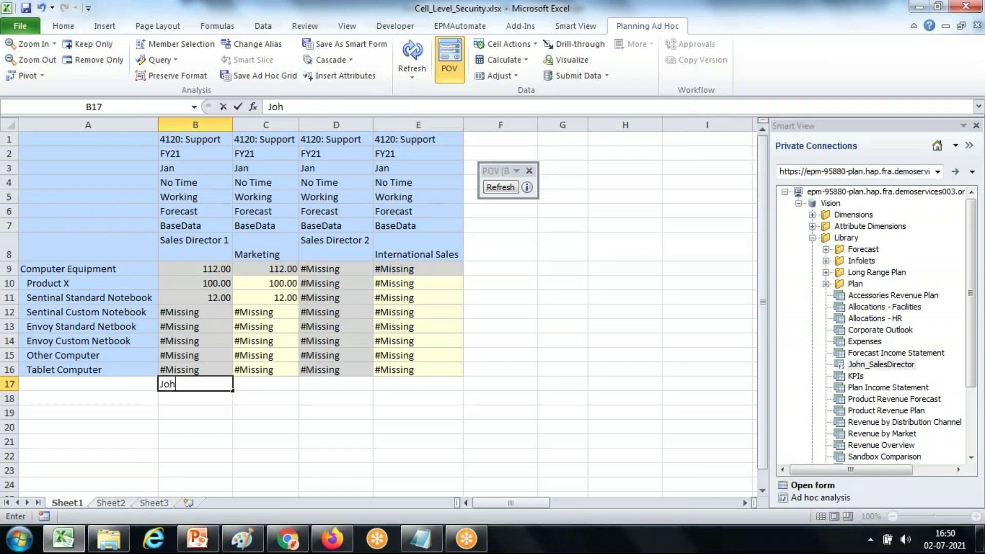
text(n Sales Director)
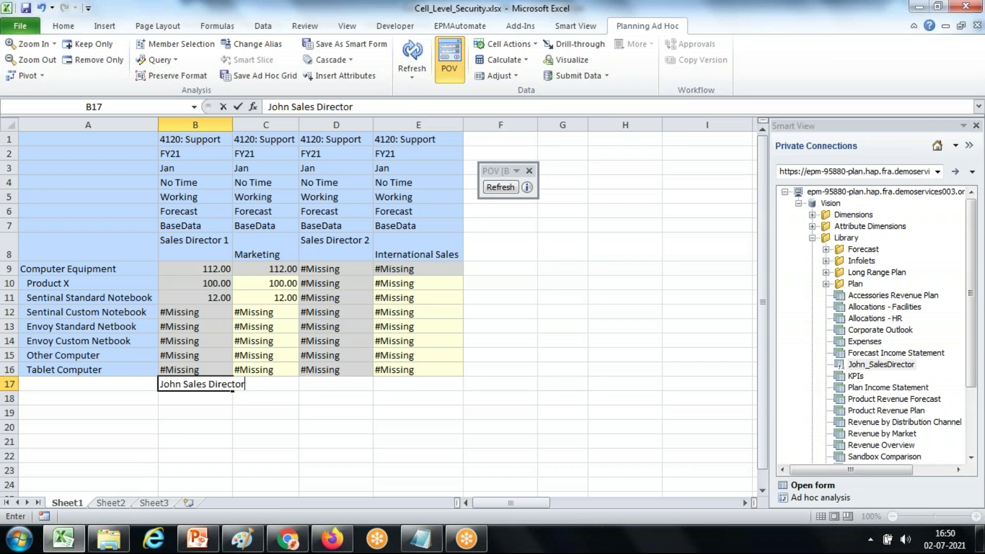
key(Return)
click(340, 385)
text(Amy Sales)
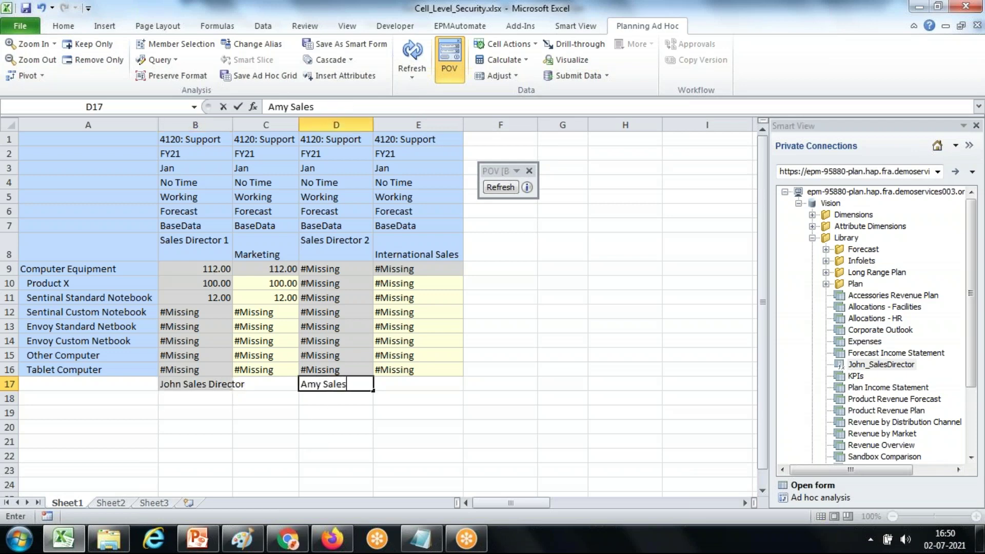
text( Director)
click(398, 414)
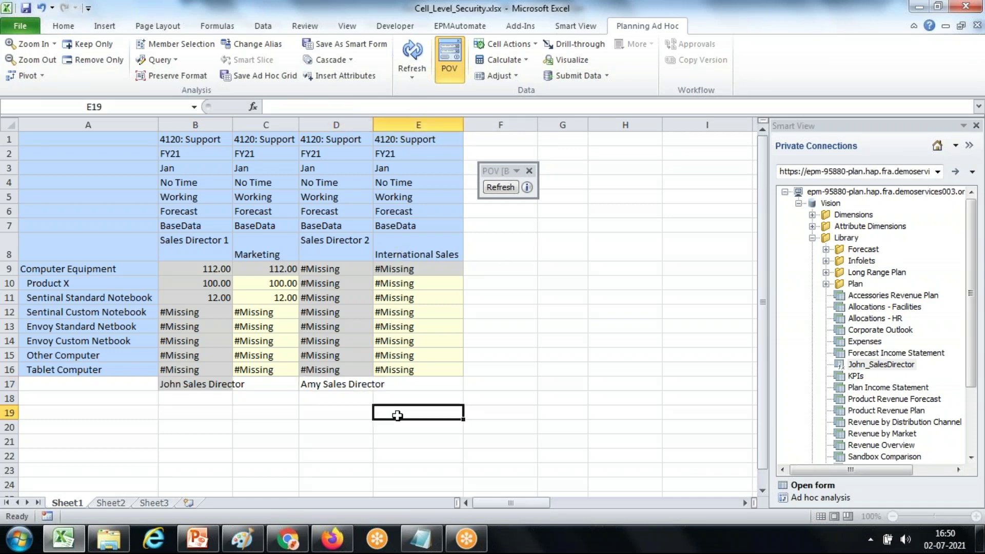
Step: Autofit columns D and B to fit the new labels, then select the Marketing column
double_click(373, 124)
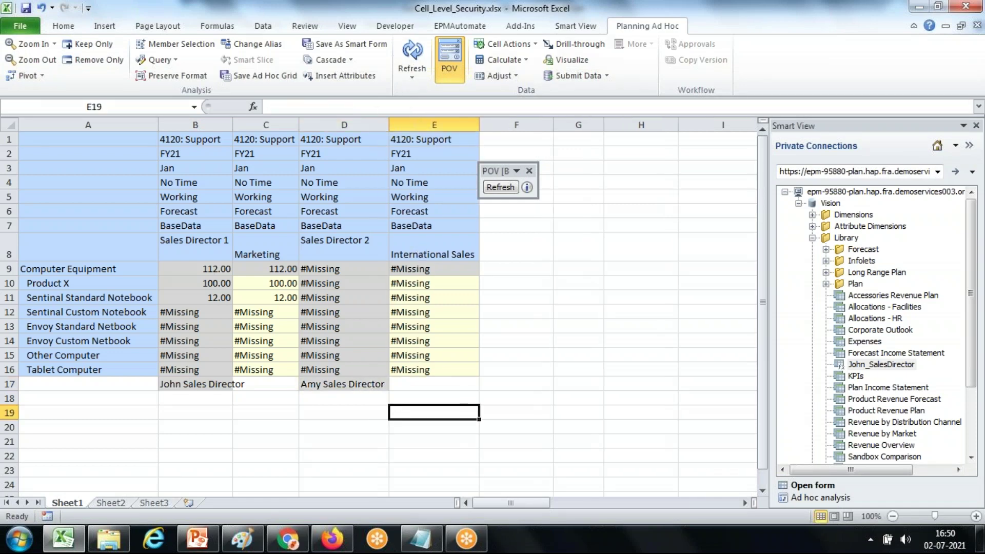
double_click(234, 125)
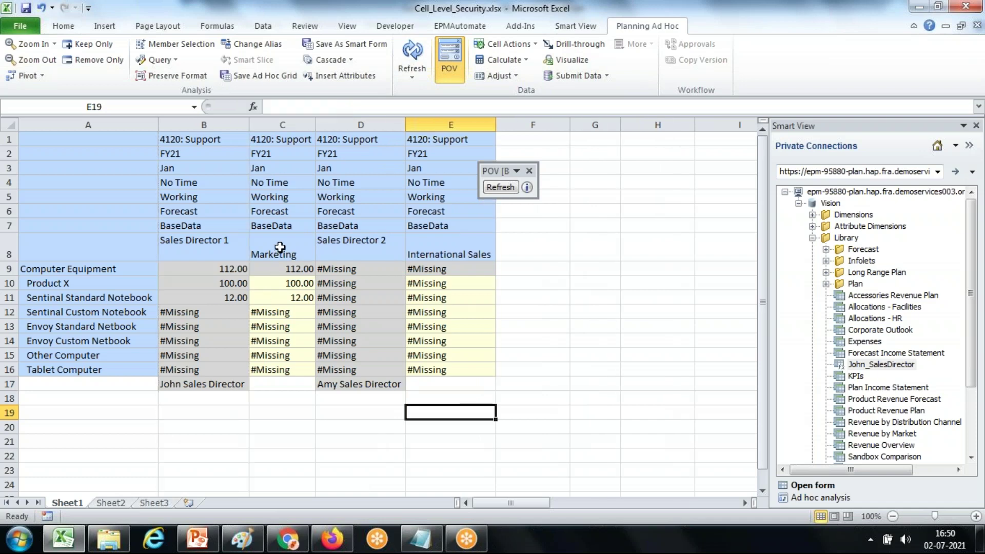
drag(279, 248, 282, 370)
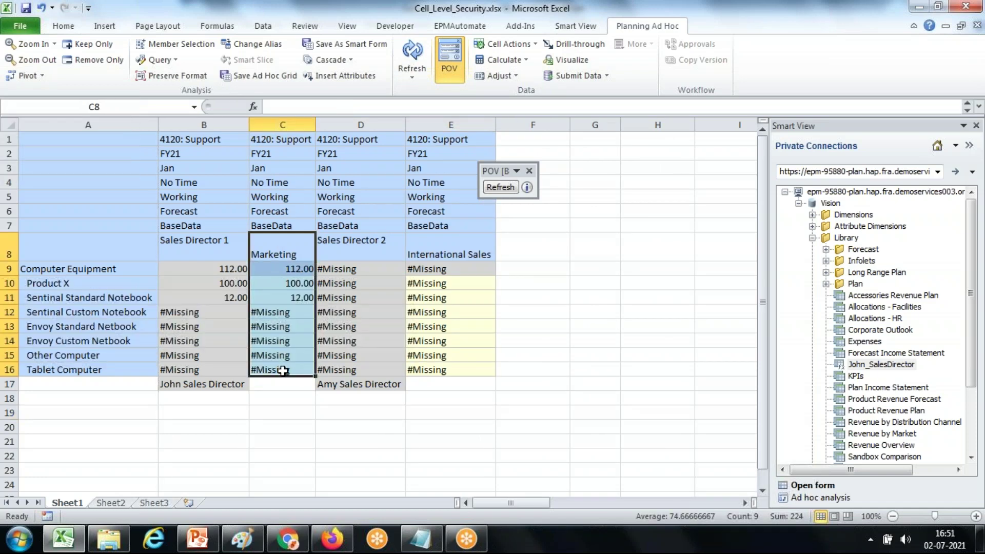
click(379, 393)
Step: Select the Amy Sales Director label, the International Sales data and the John Sales Director label
click(378, 385)
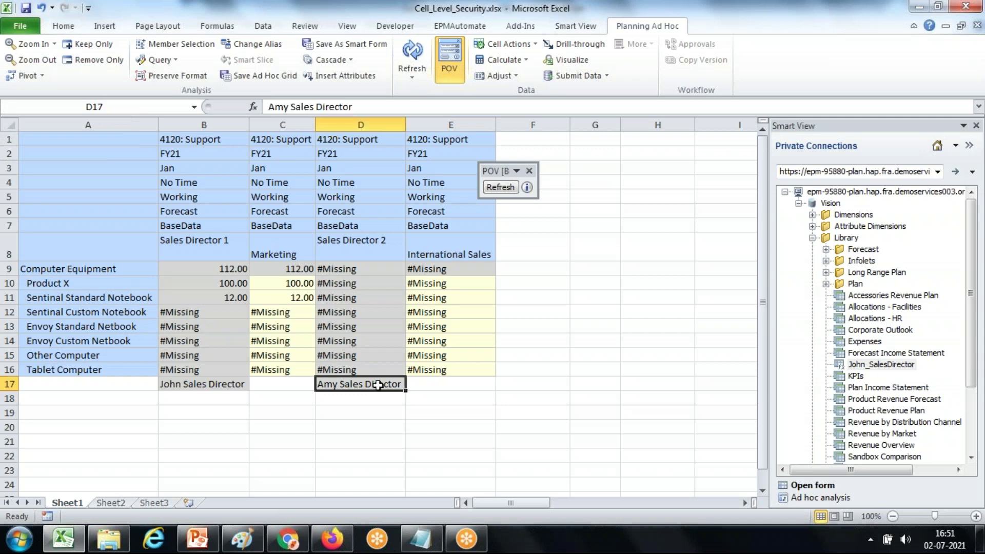
drag(458, 246, 463, 371)
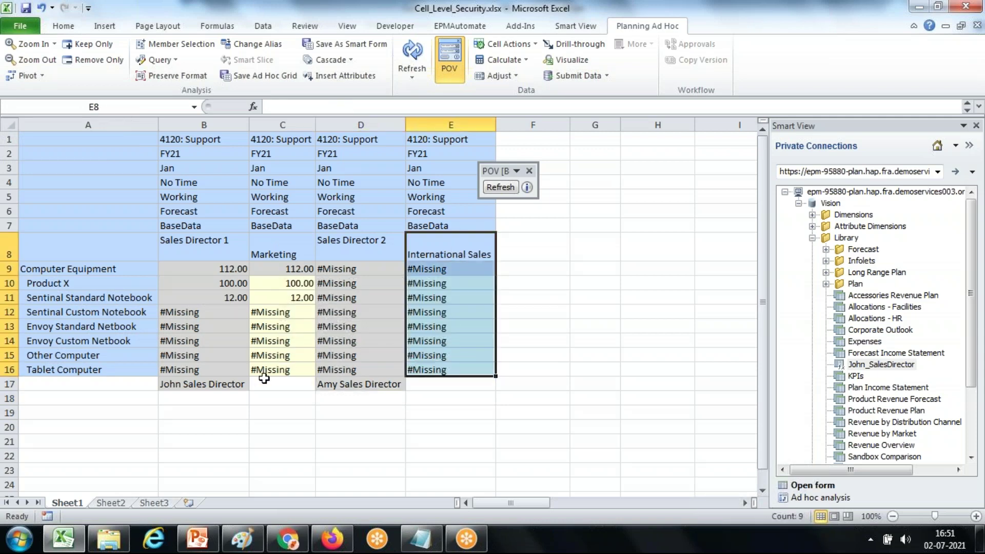
click(223, 388)
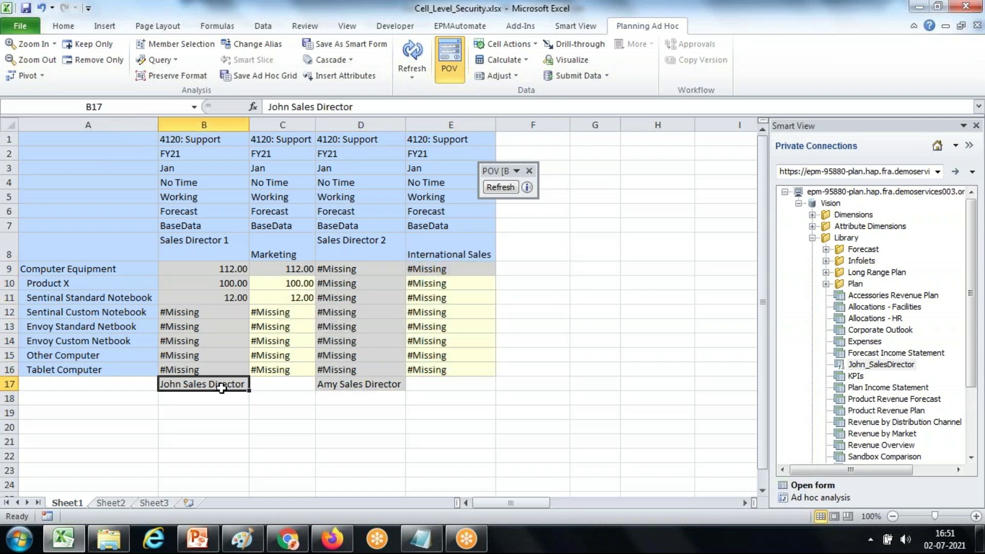
click(63, 27)
Step: Move the John Sales Director label under Marketing and shade the Marketing cells light green
click(254, 410)
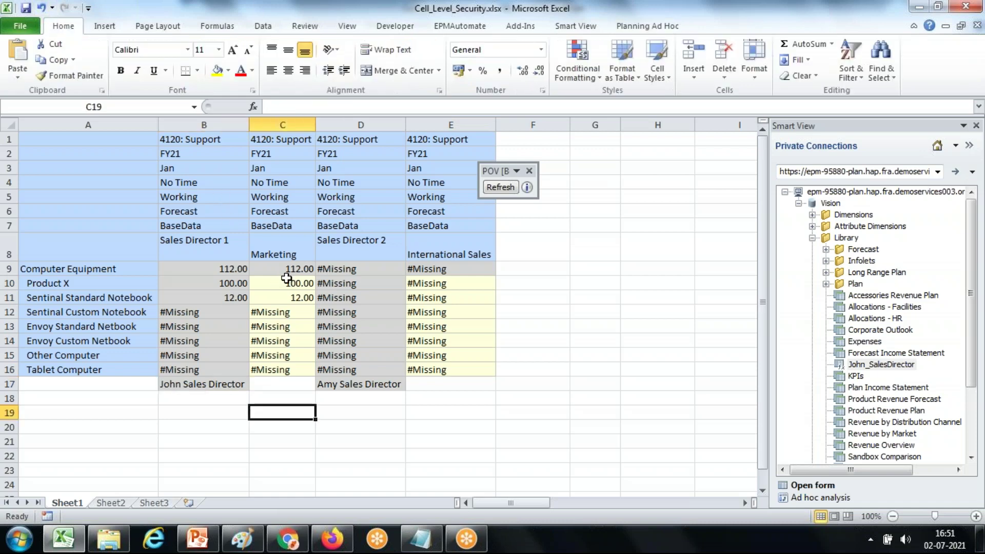
drag(288, 270, 285, 370)
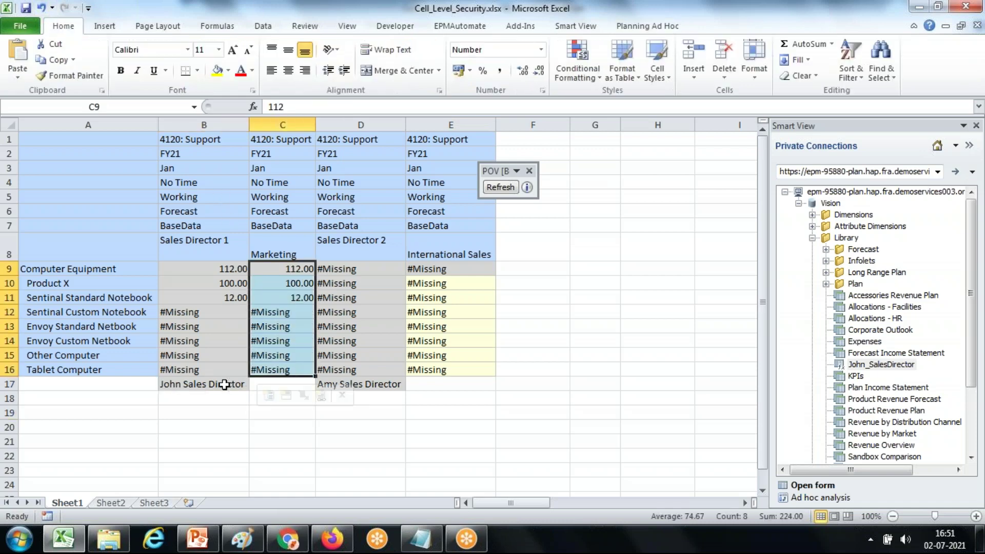
click(225, 385)
drag(225, 390, 277, 386)
drag(290, 284, 284, 386)
click(228, 71)
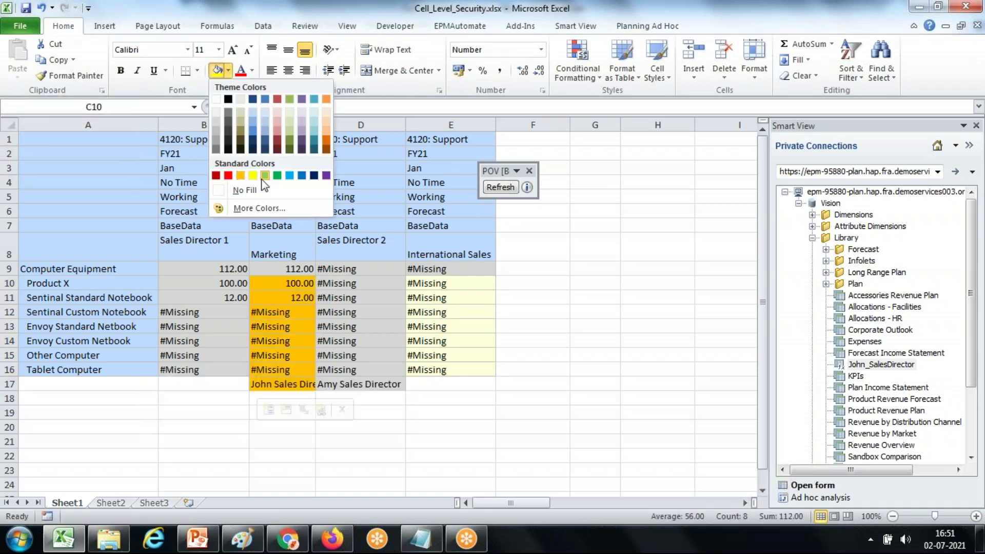
click(266, 175)
Step: Move the Amy Sales Director label to E17, autofit column C, and fill E10:E17 green
click(351, 384)
drag(351, 384, 450, 384)
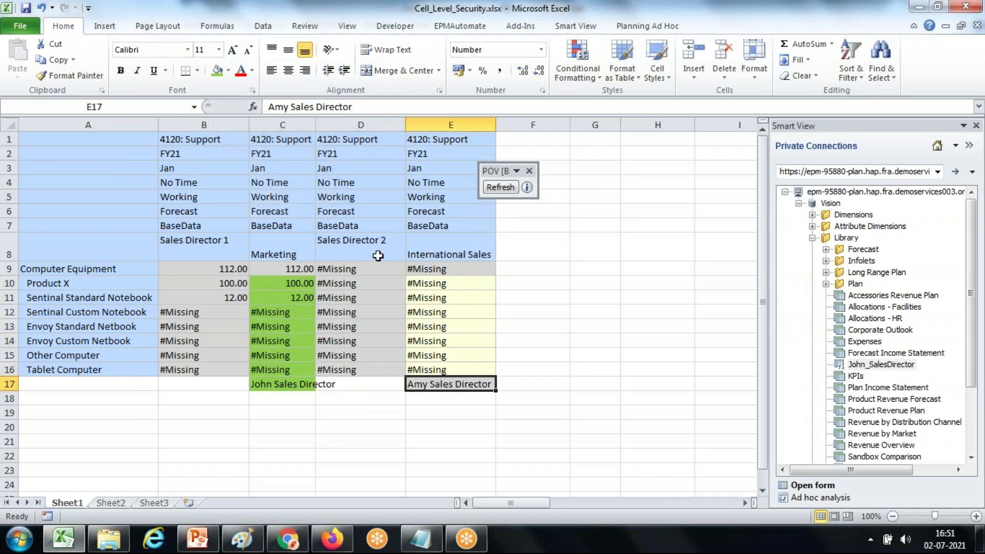
double_click(316, 125)
drag(454, 277, 459, 385)
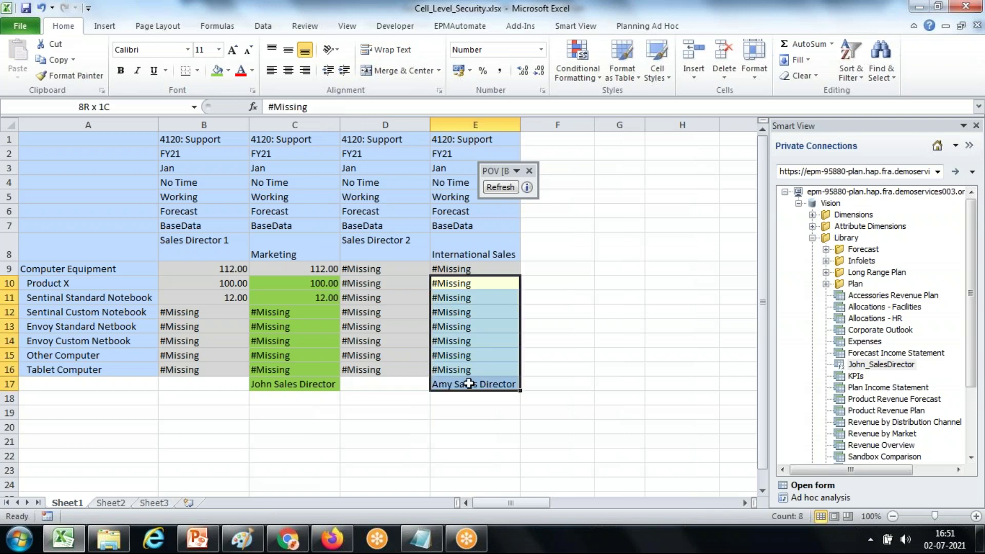
click(219, 72)
click(311, 385)
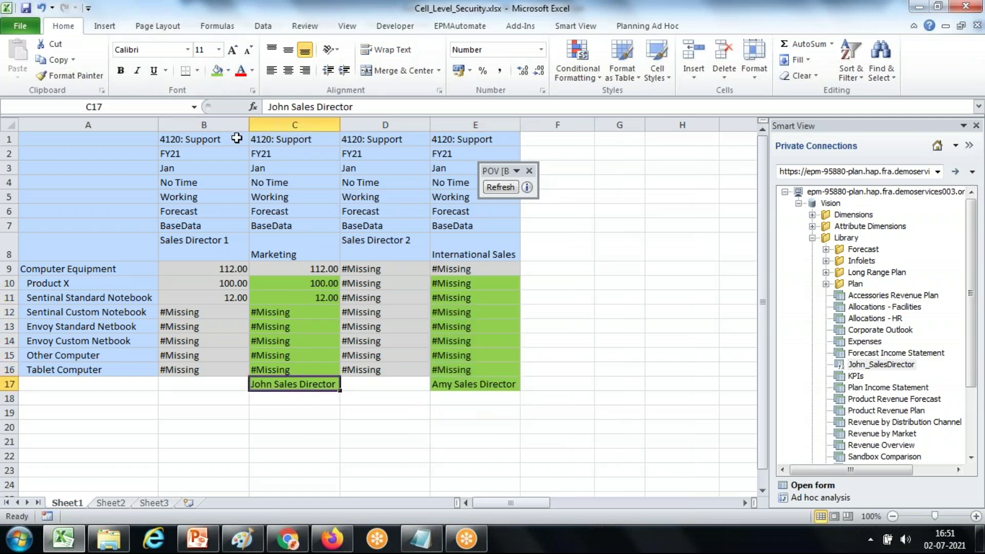
scroll(161, 50, down, 1)
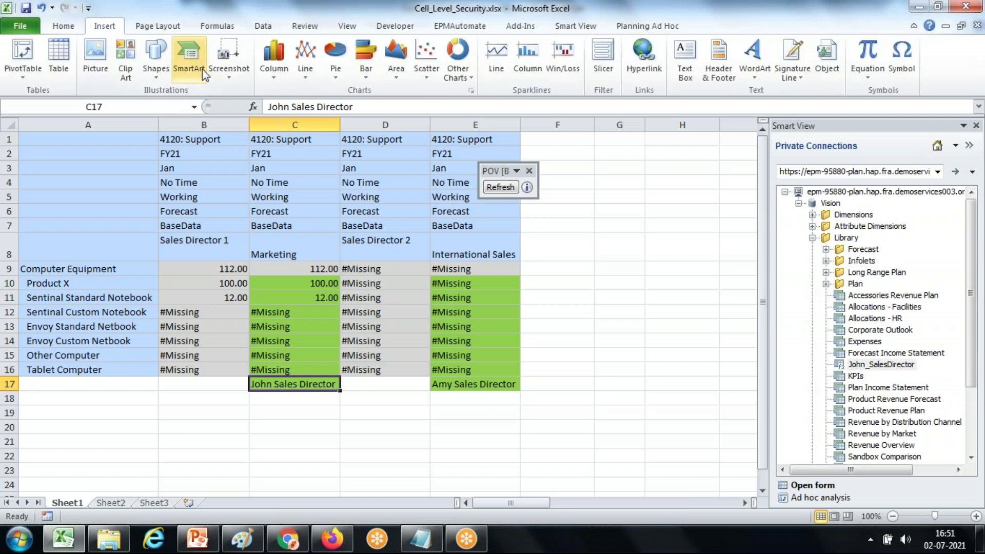
Step: Draw arrows from John's column to International Sales and from Amy's label to Sales Director 2
click(157, 76)
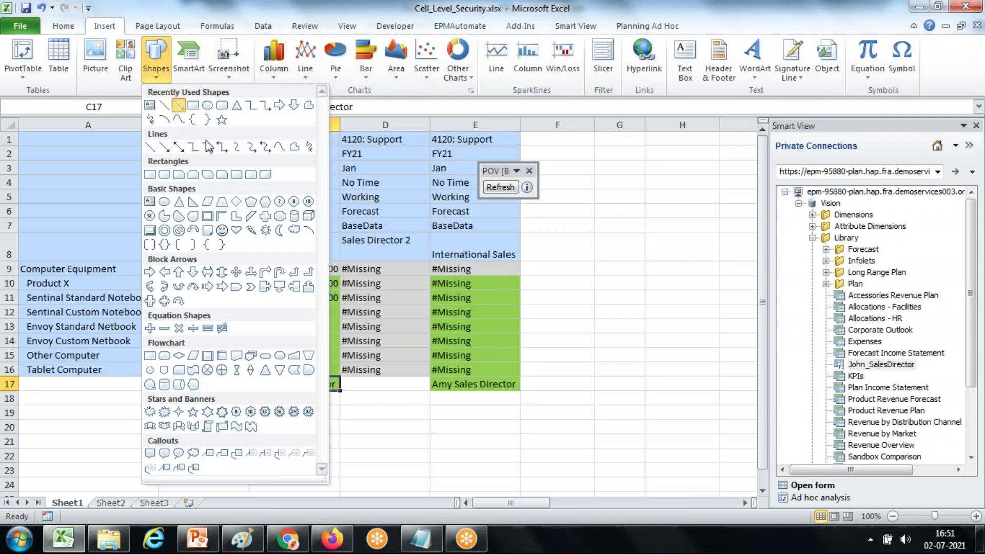
click(208, 146)
drag(355, 345, 424, 301)
right_click(405, 315)
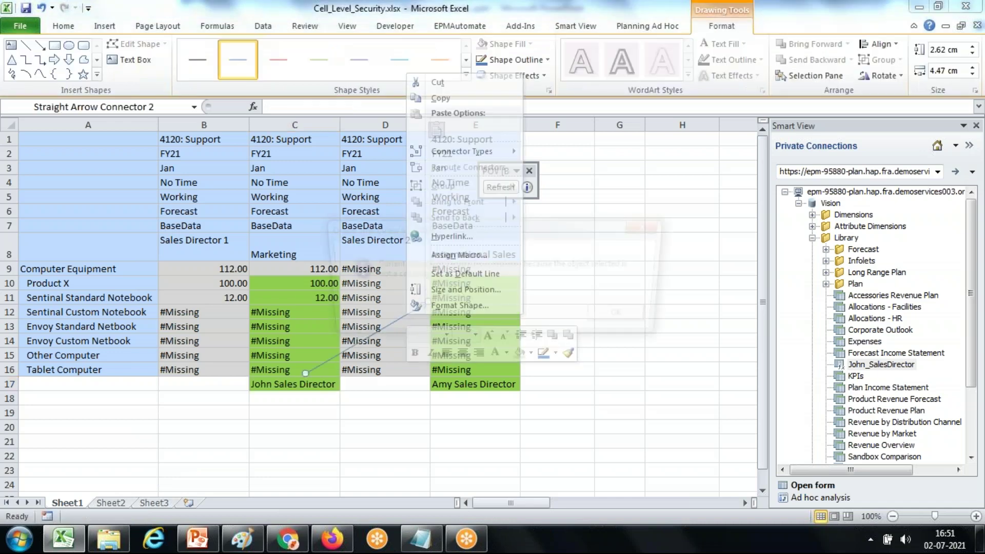
click(620, 322)
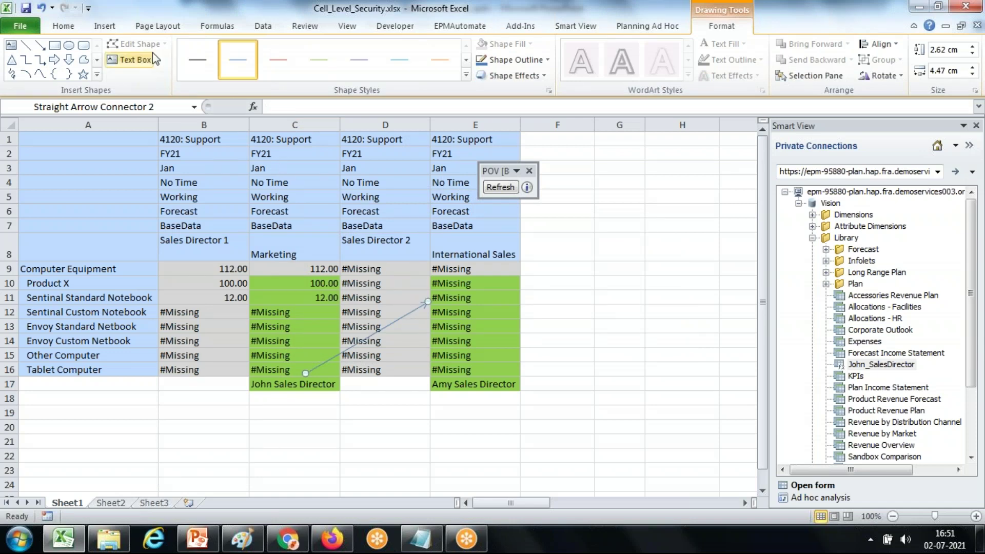
click(41, 47)
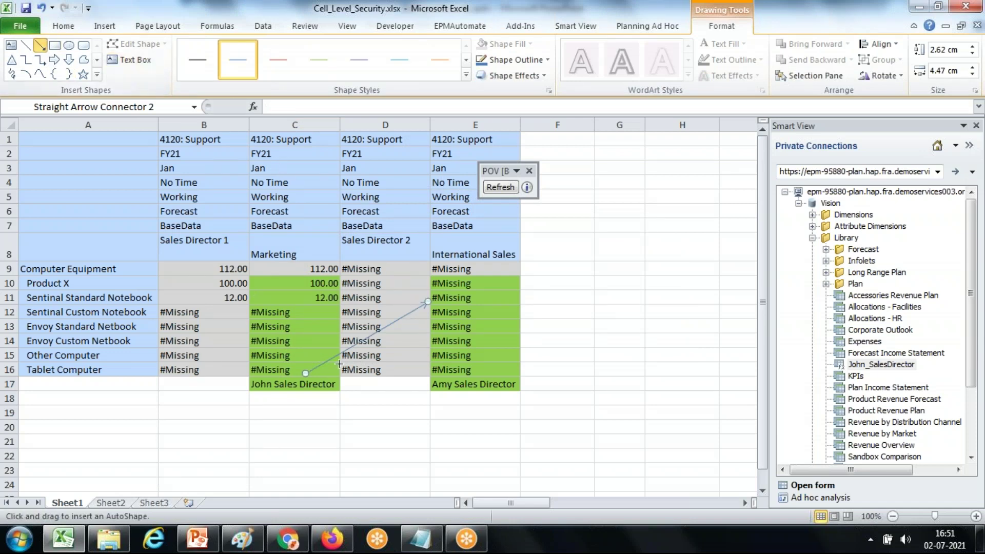
mouse_move(429, 382)
mouse_down()
mouse_move(355, 320)
mouse_move(345, 297)
mouse_up()
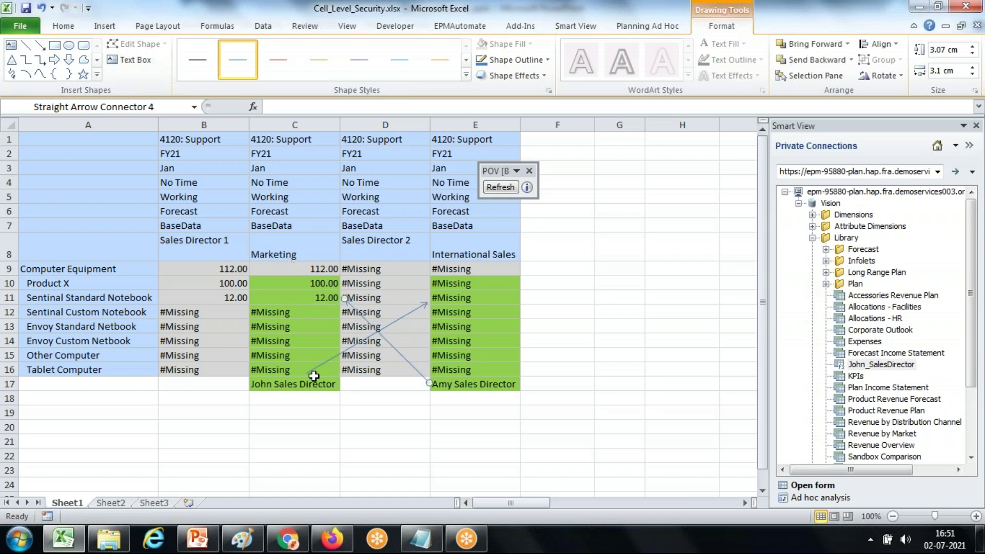
Step: Thicken the first arrow's line width to 1.75 pt
right_click(398, 323)
click(443, 313)
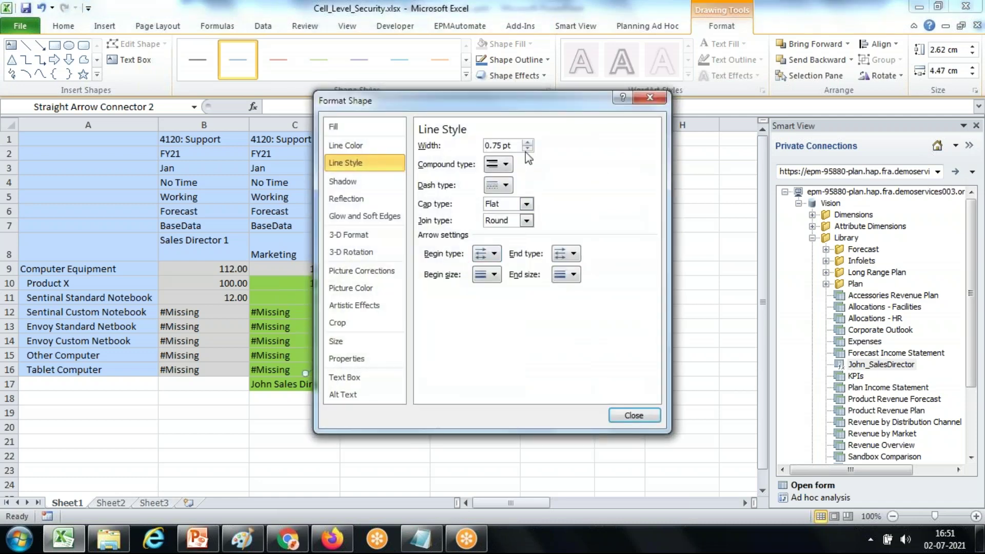
click(528, 144)
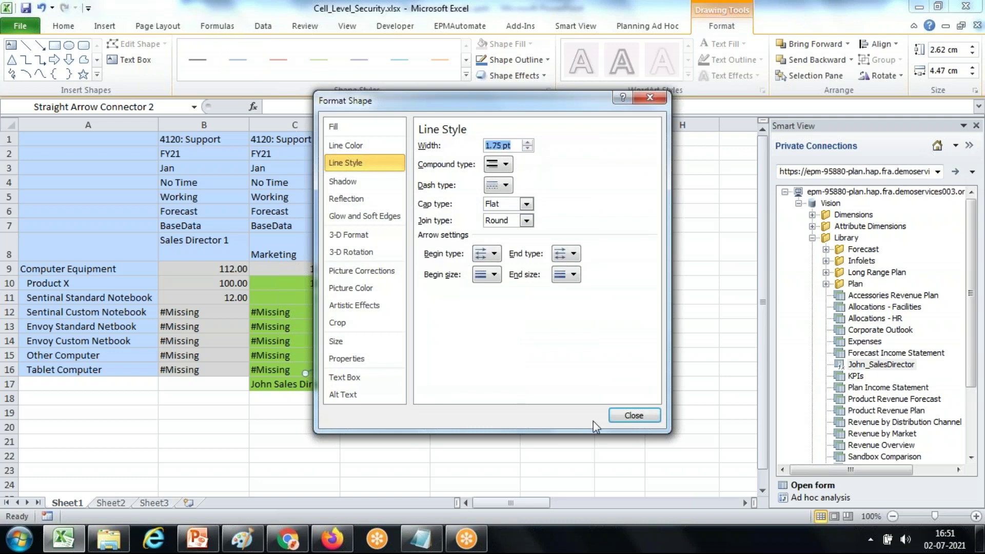
click(615, 414)
click(294, 426)
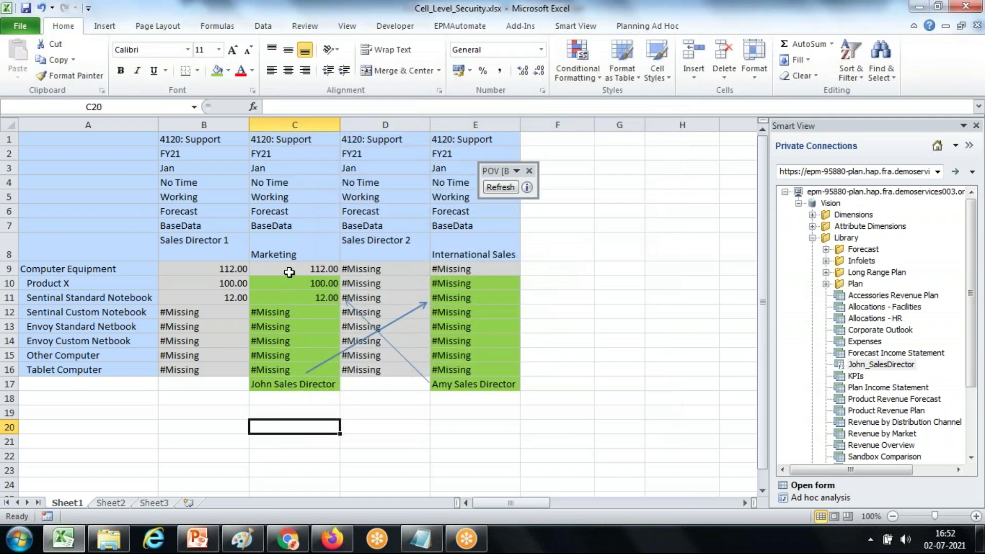
Step: Inspect the green Marketing and International Sales cell ranges
drag(288, 287, 294, 374)
drag(480, 282, 477, 384)
click(446, 440)
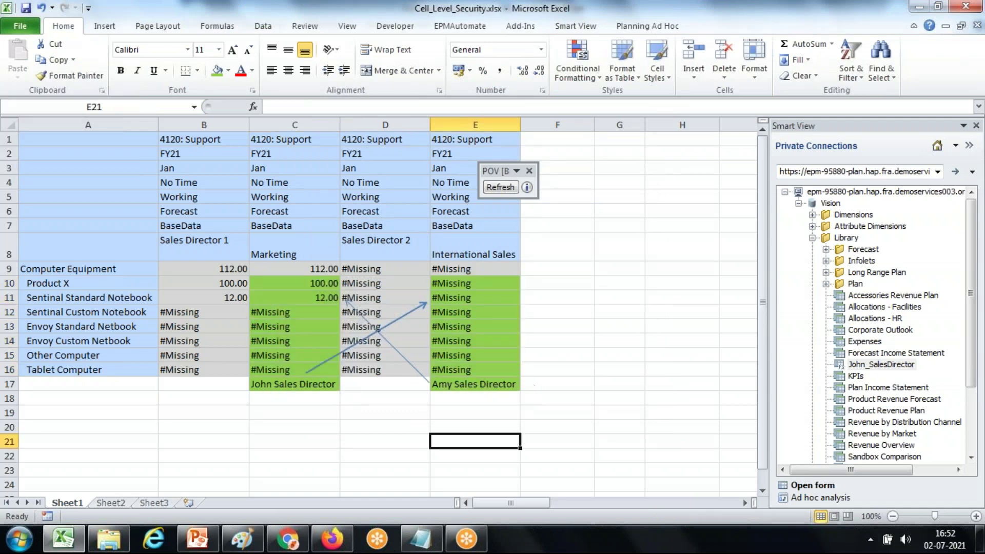
click(474, 372)
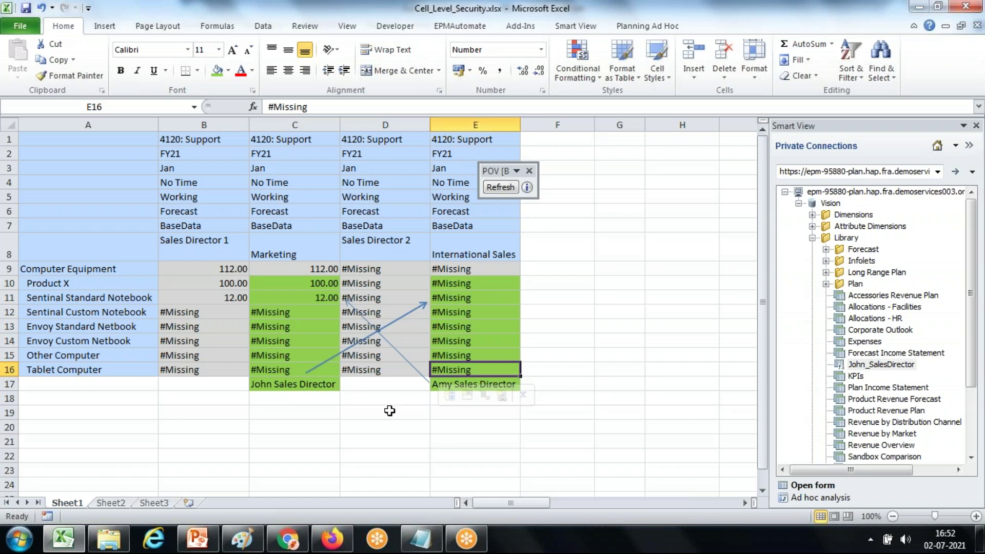
click(354, 426)
Step: Select label cell C17, cell E16 and the Marketing values C10:C16
click(313, 389)
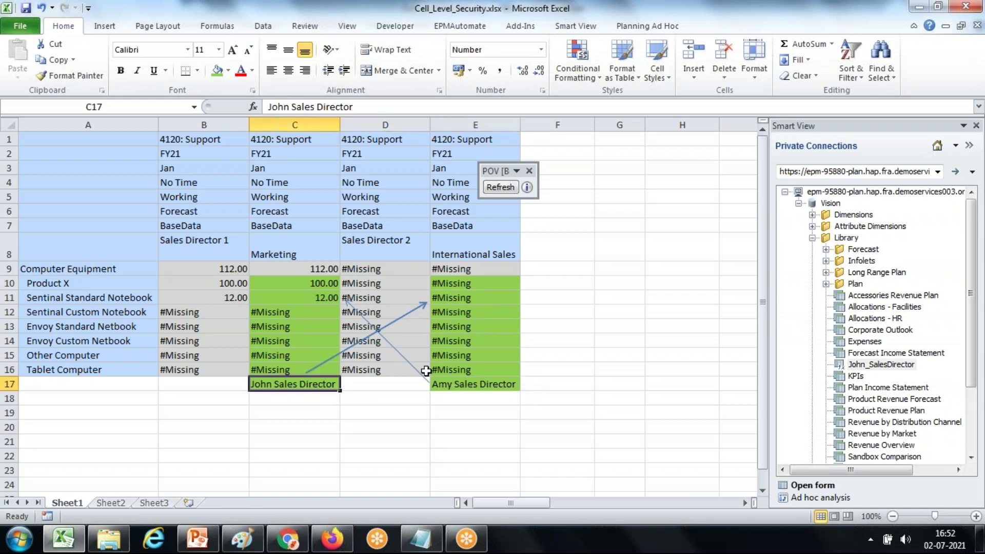
click(456, 369)
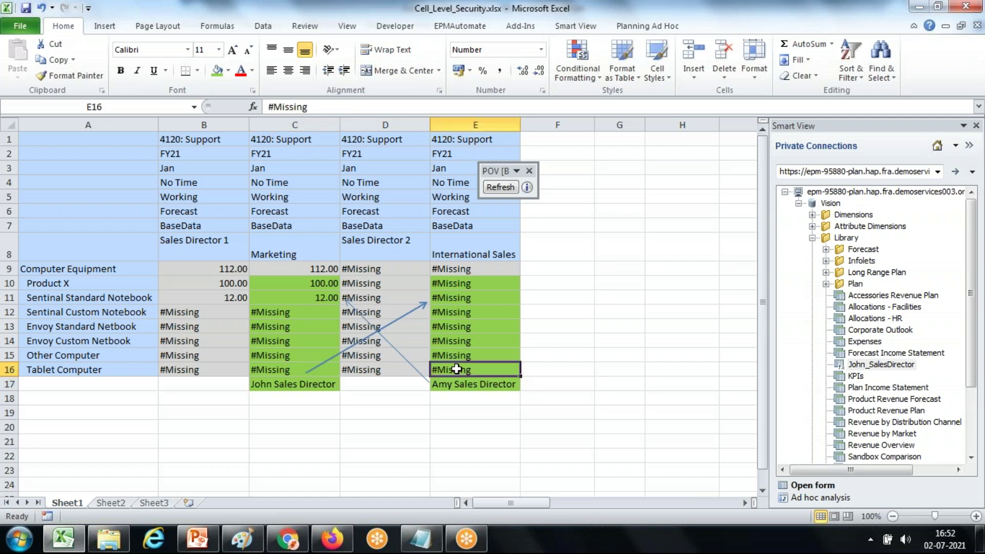
click(140, 368)
click(437, 369)
click(313, 388)
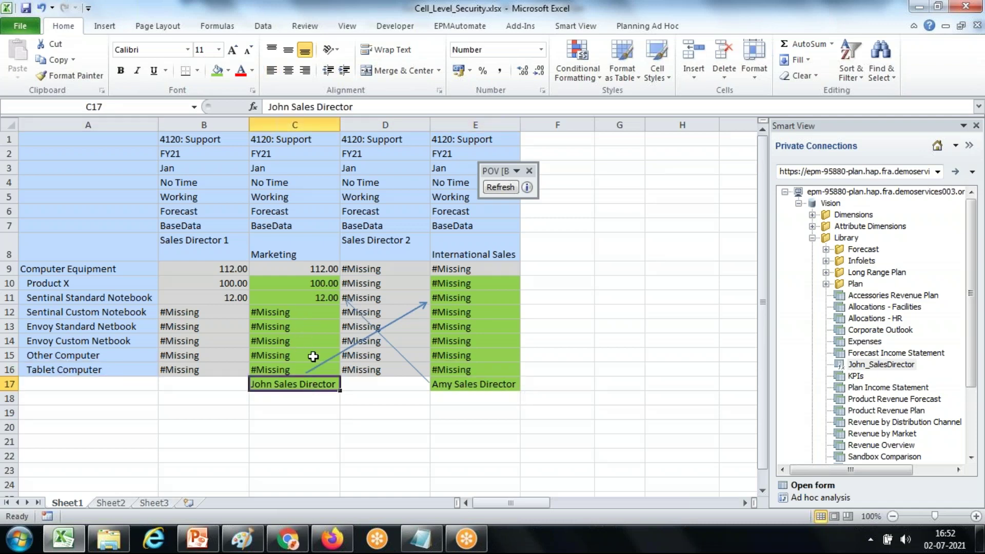
click(304, 286)
drag(304, 303, 295, 373)
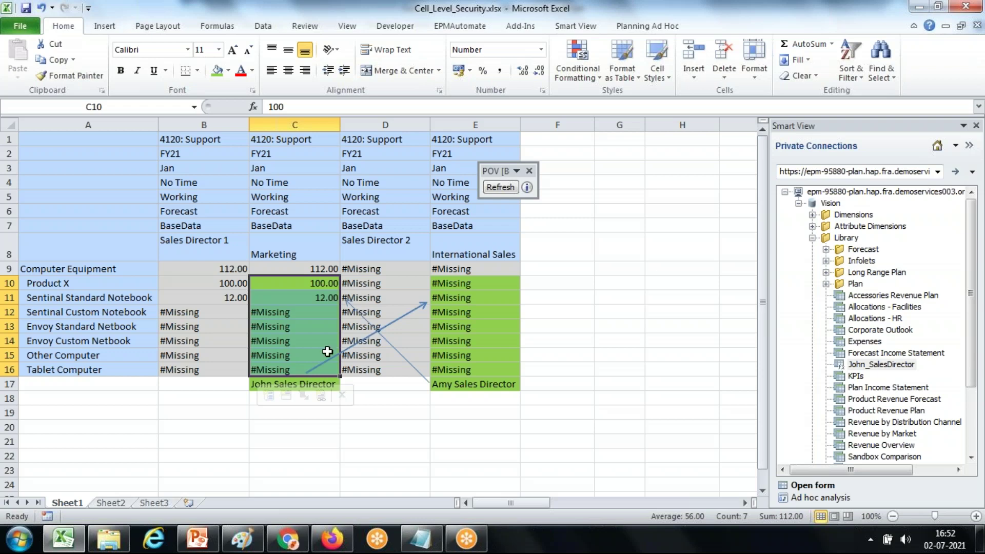
click(475, 366)
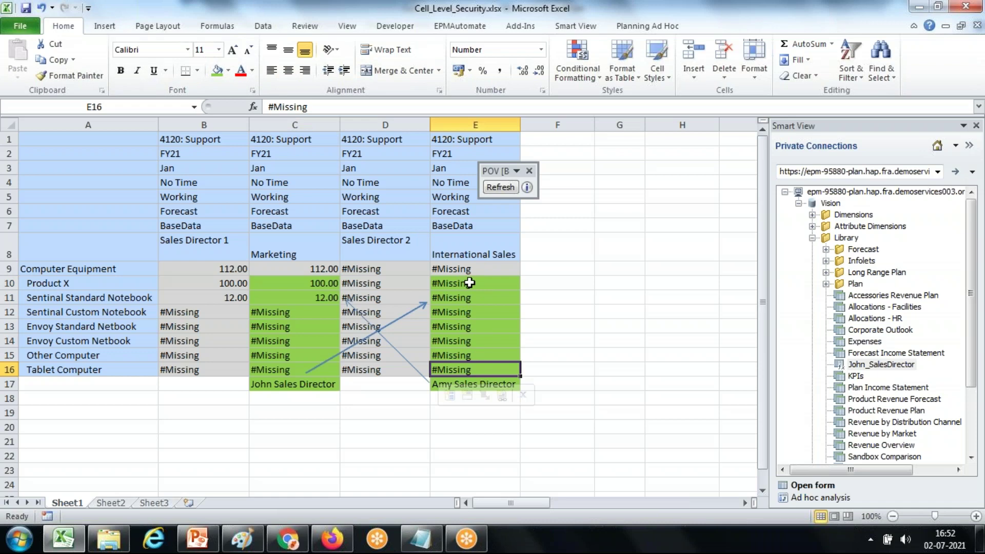
Step: Fill the International Sales cells E10:E15 and the E17 label yellow
drag(465, 283, 473, 352)
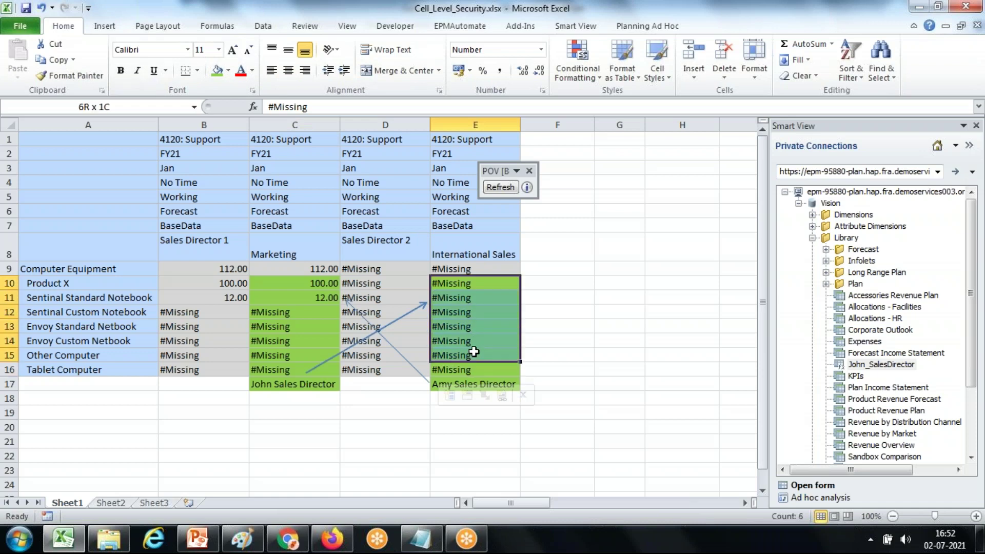
click(228, 70)
click(252, 175)
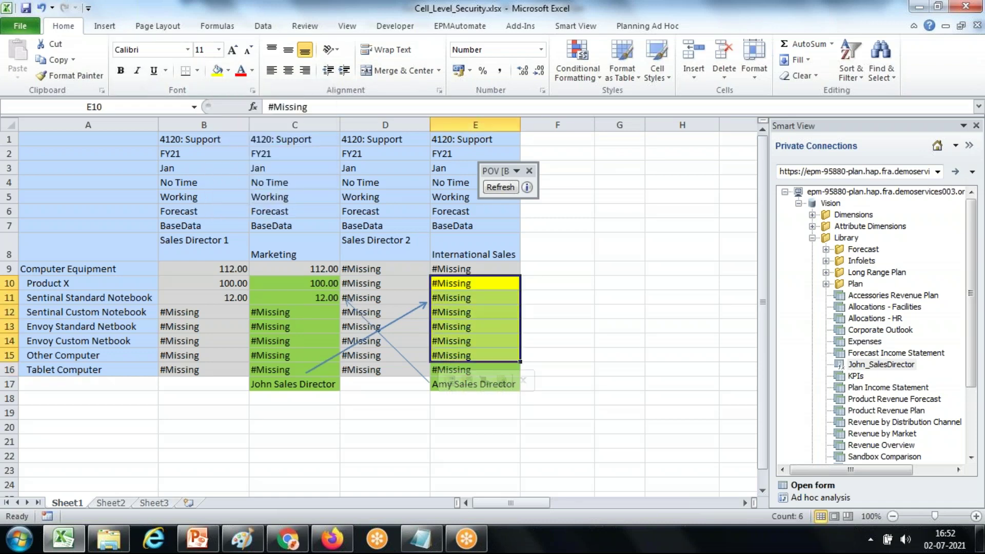
click(454, 385)
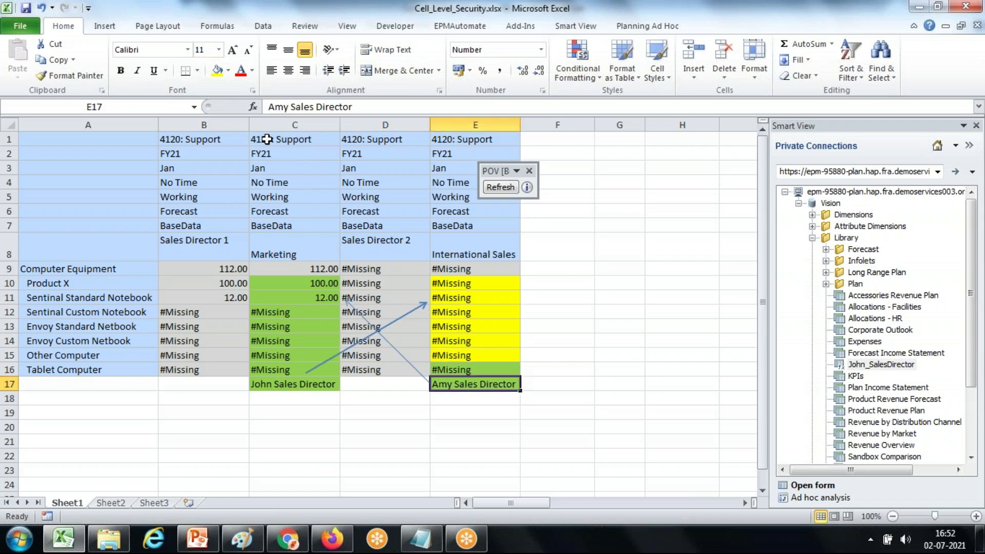
click(217, 71)
Step: Check the Marketing and product-name ranges, then bring up EPM Cloud Planning in the browser
drag(291, 285, 294, 385)
click(475, 371)
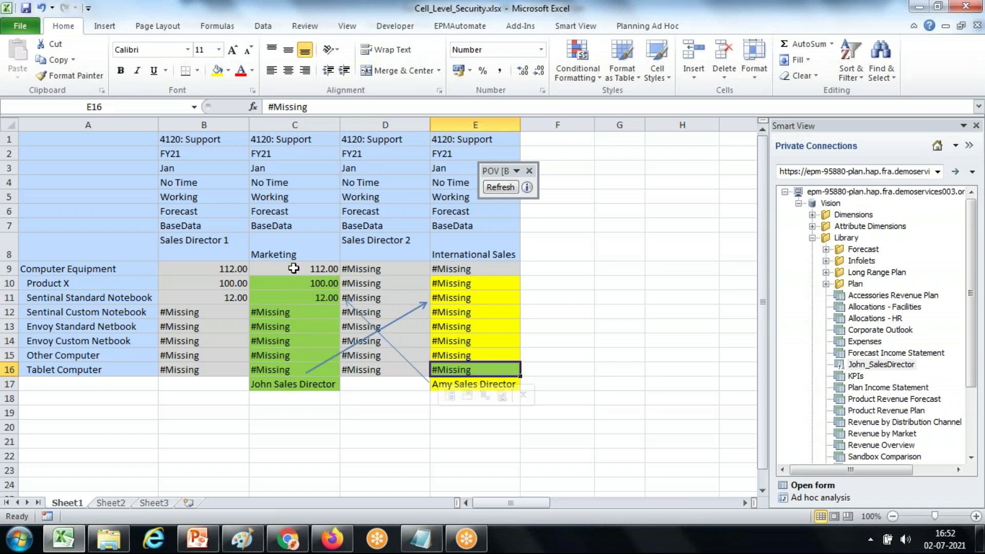
click(292, 246)
drag(103, 273, 103, 355)
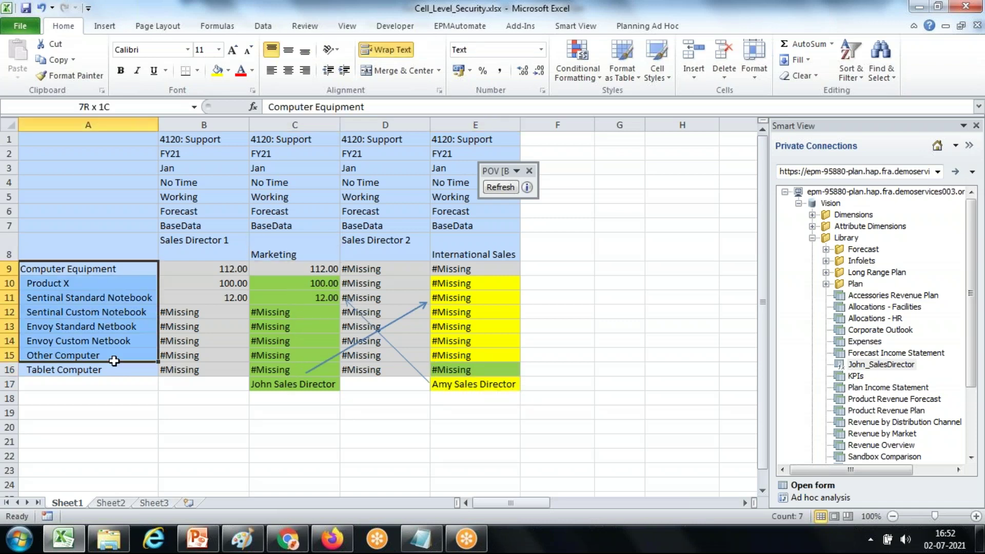
click(482, 387)
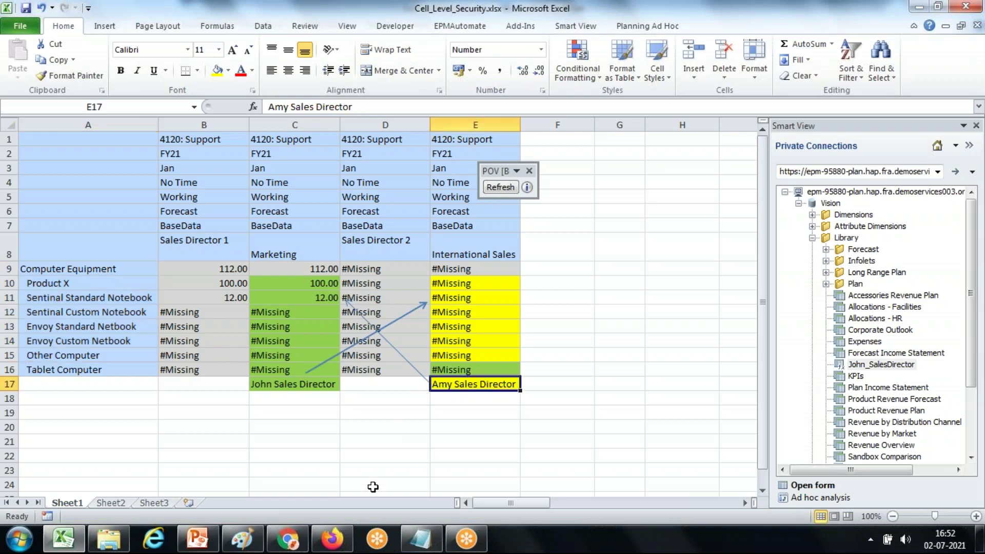
click(332, 539)
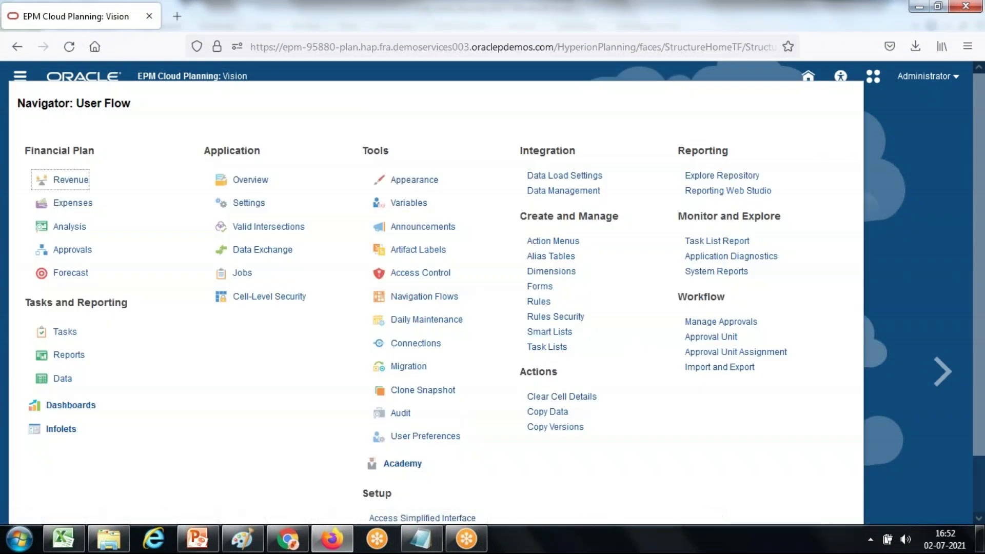
click(437, 275)
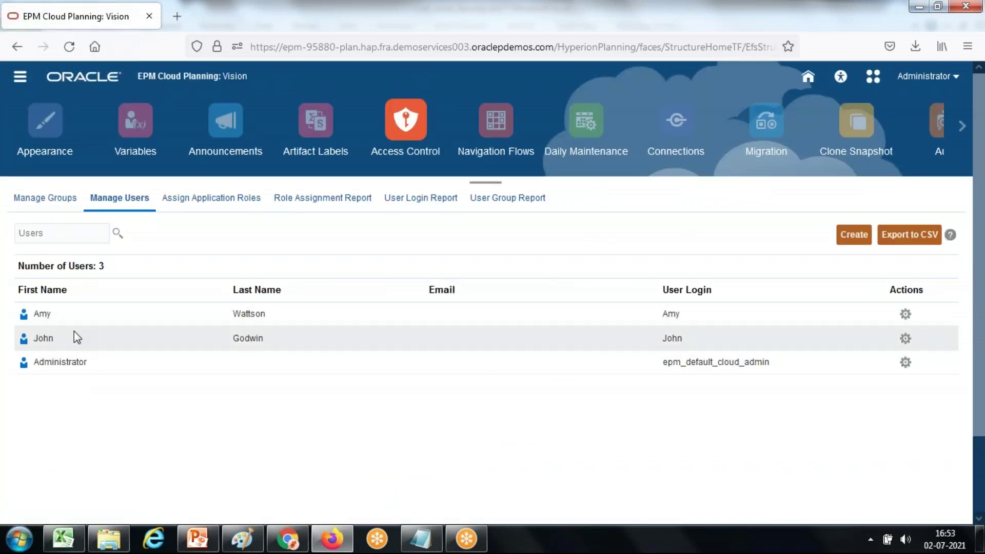
click(906, 340)
click(860, 344)
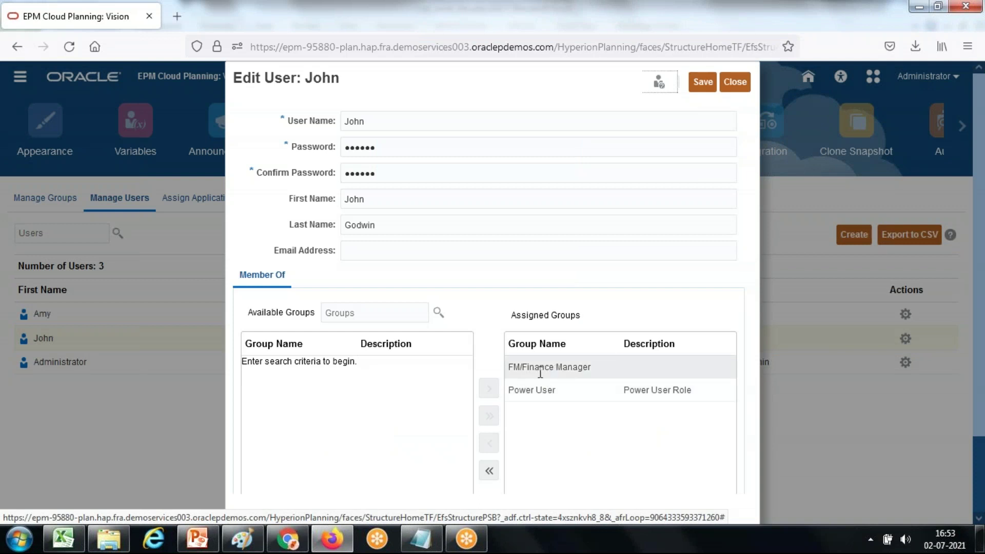
click(735, 83)
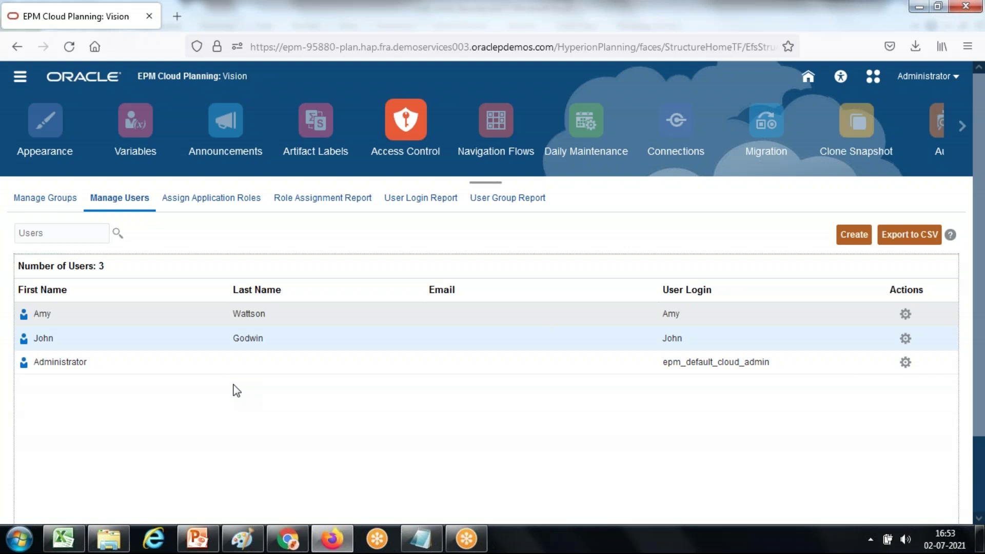
click(808, 76)
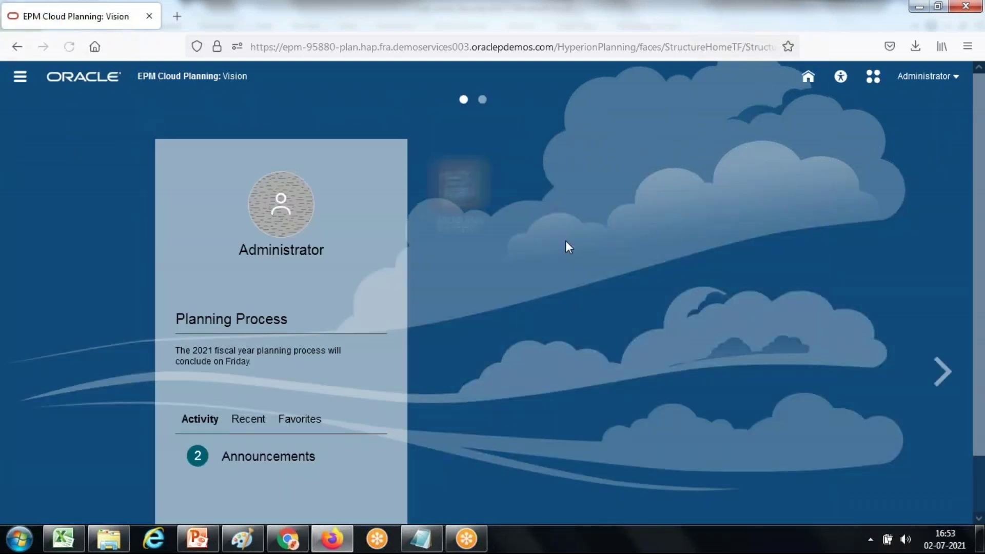
Step: Expand the Application tile and open Forms management showing the Library folder's John_SalesDirector form
click(599, 318)
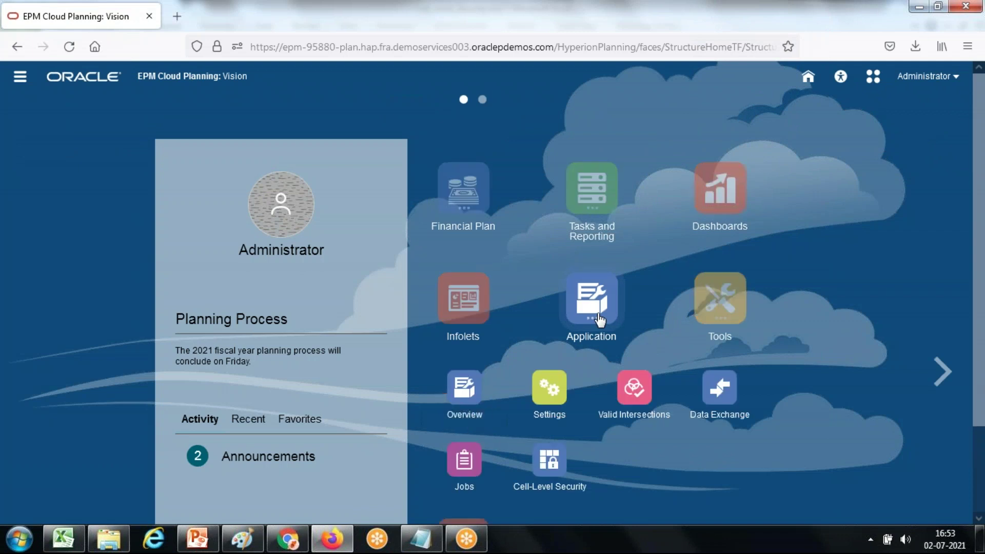
click(61, 539)
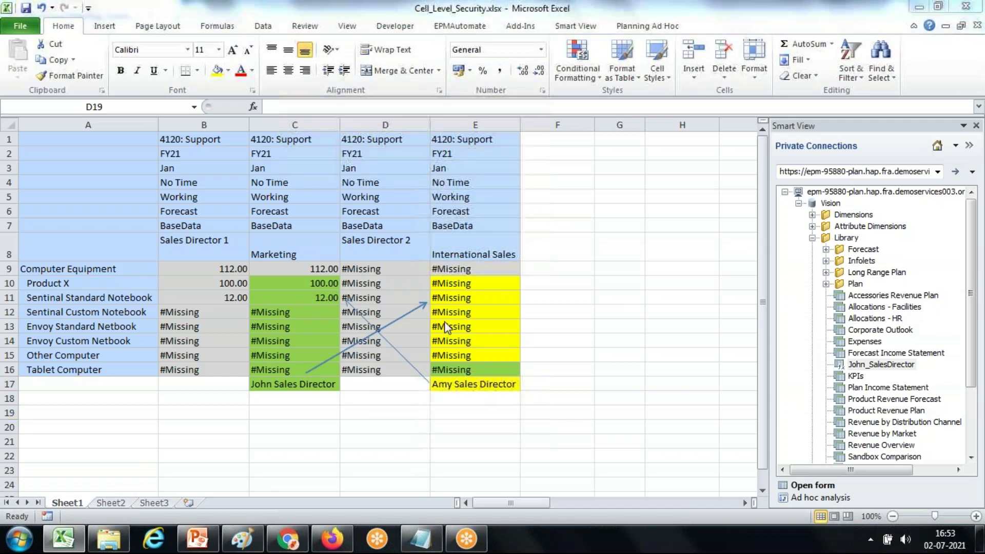
key(alt+Tab)
scroll(707, 390, down, 2)
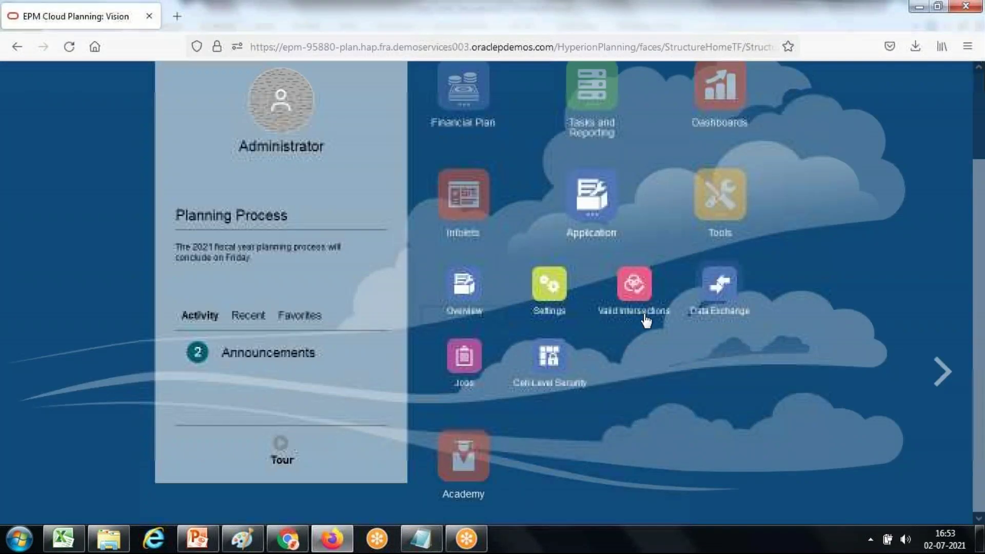
scroll(591, 272, up, 2)
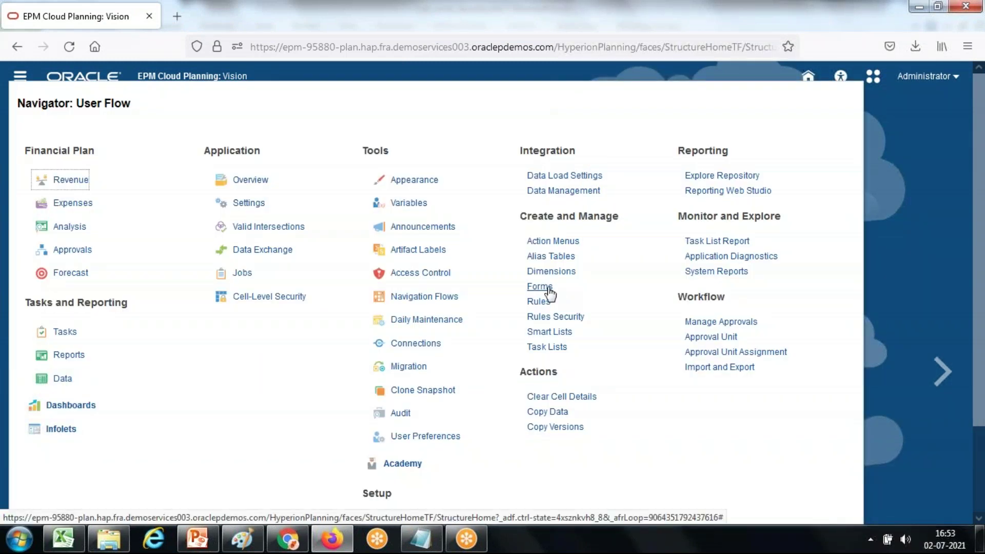
click(540, 286)
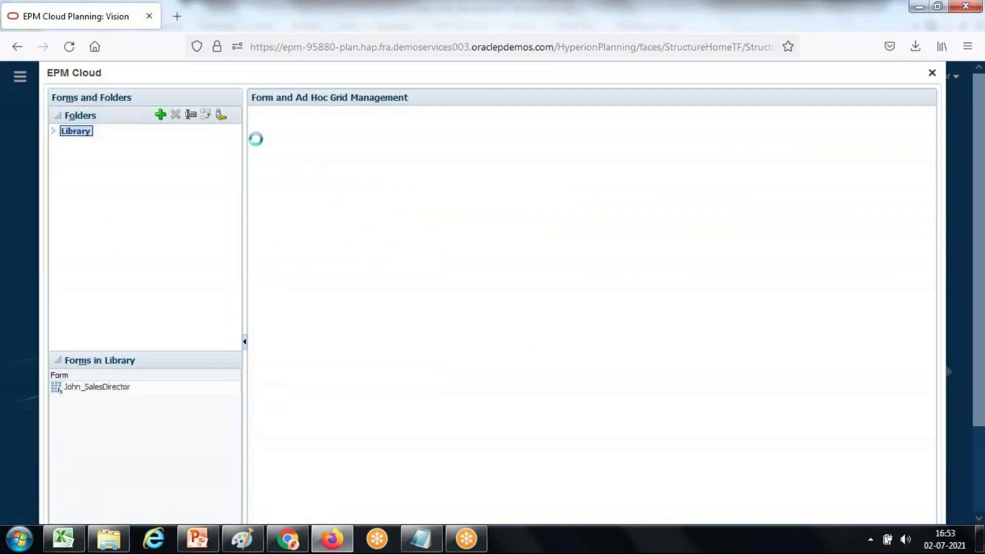
Step: Review the John_SalesDirector form's Write access, close form management, and return to Excel
click(297, 146)
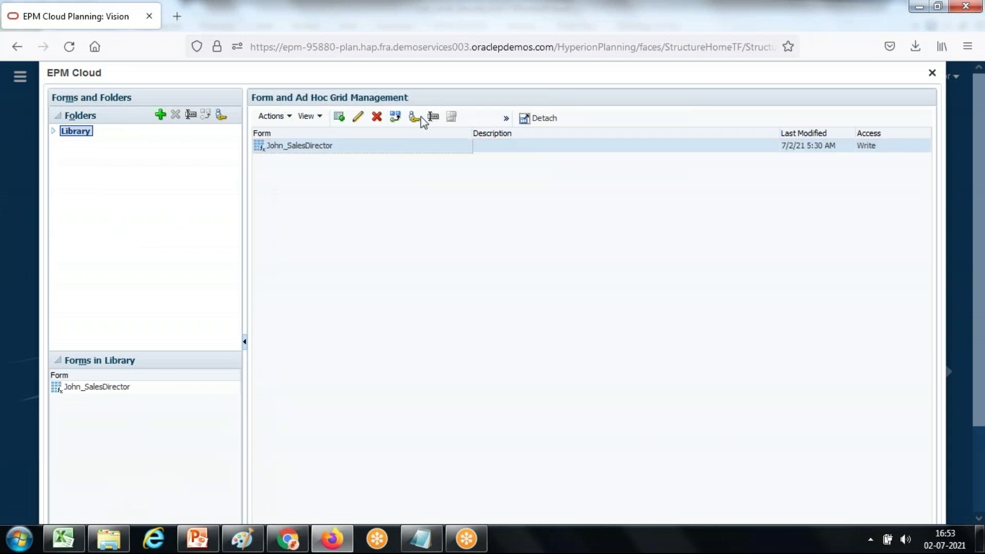
click(413, 118)
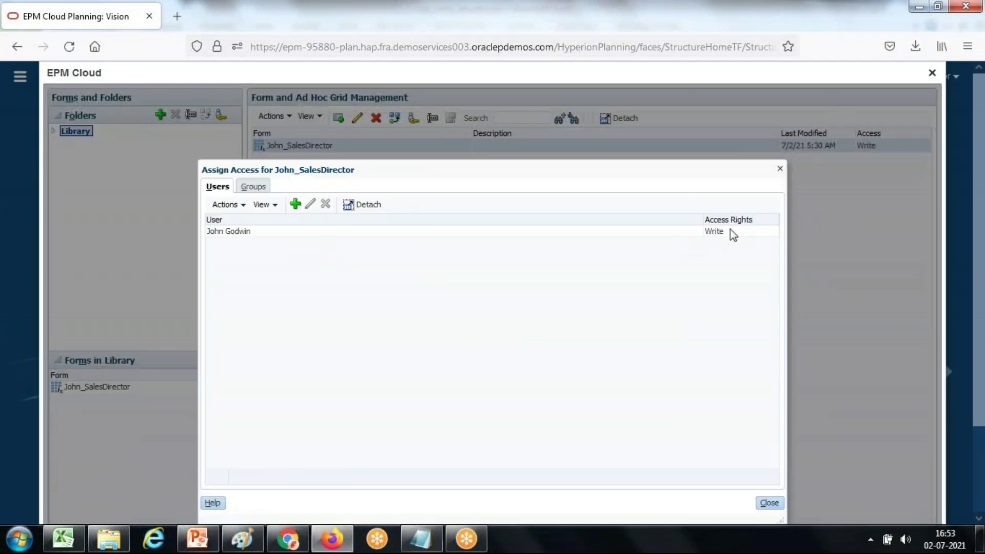
click(780, 502)
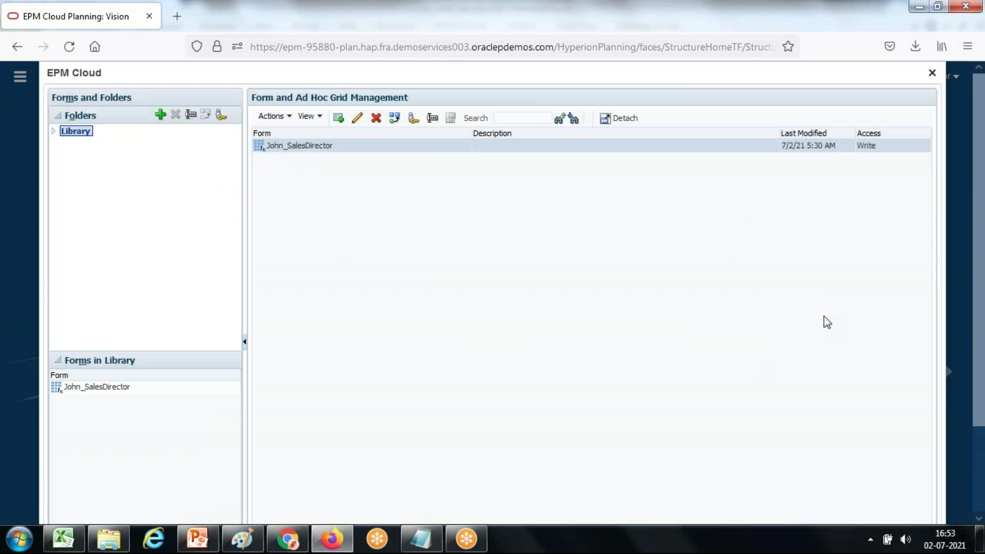
click(933, 72)
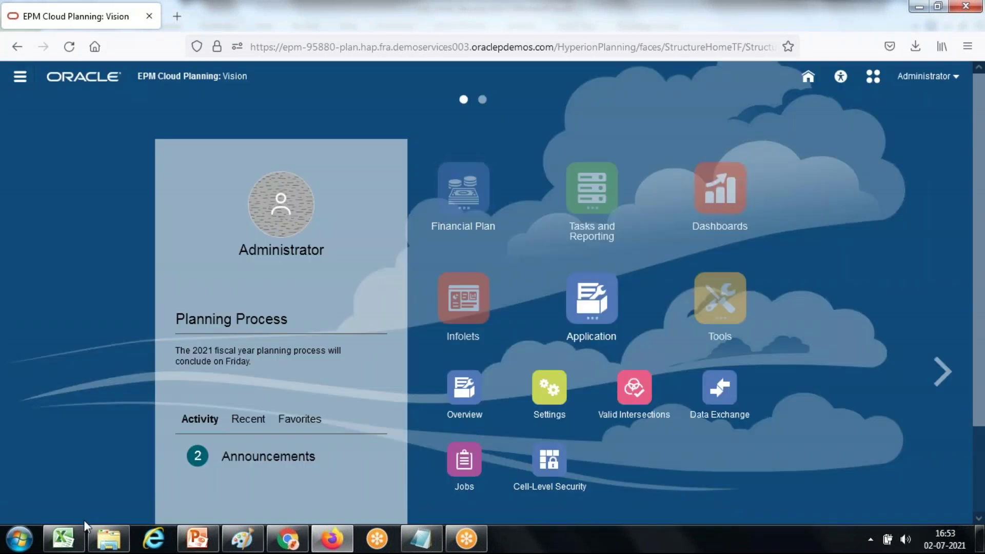
click(63, 538)
Step: Fill B5:B6, headers B8:C8 and product rows A9:A16 green, then return to Planning
click(201, 369)
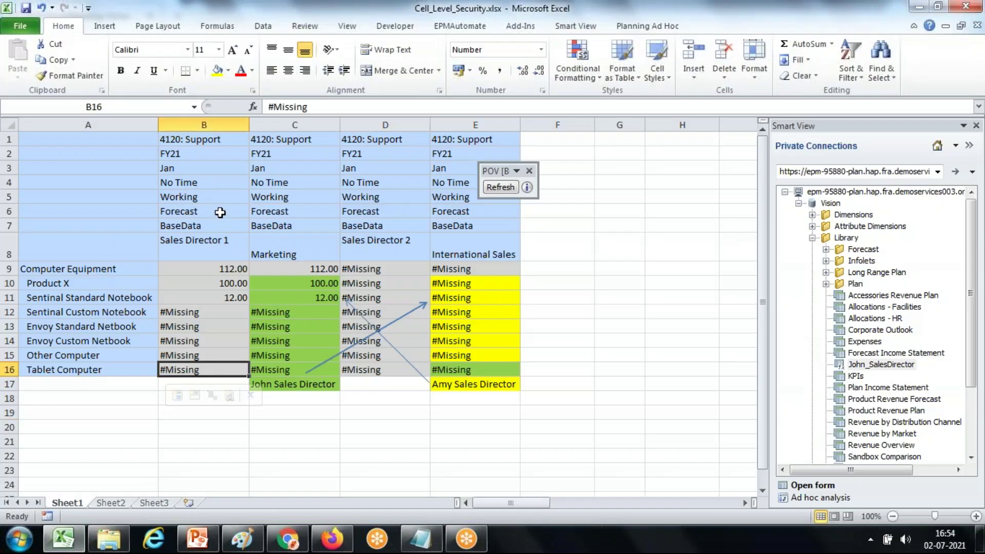
click(198, 217)
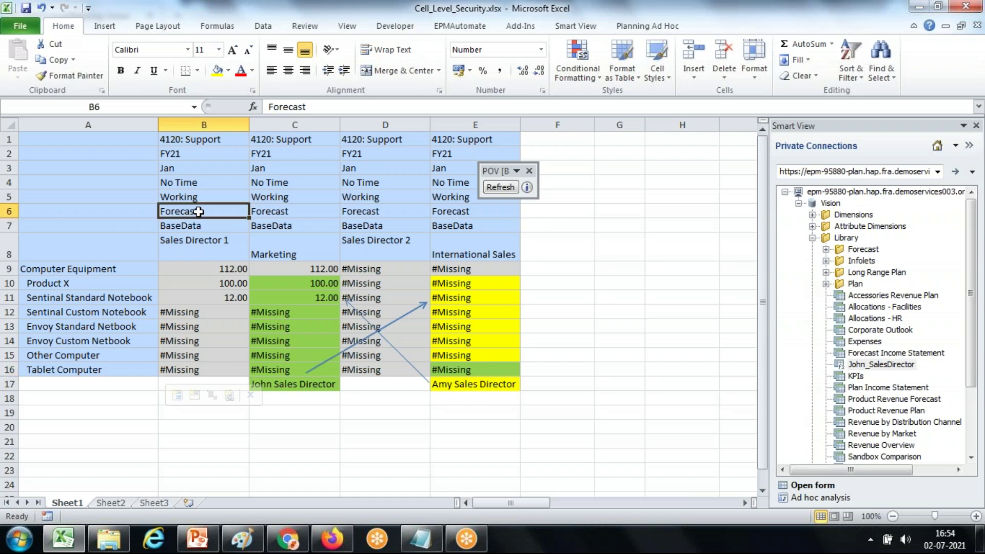
drag(201, 197, 201, 211)
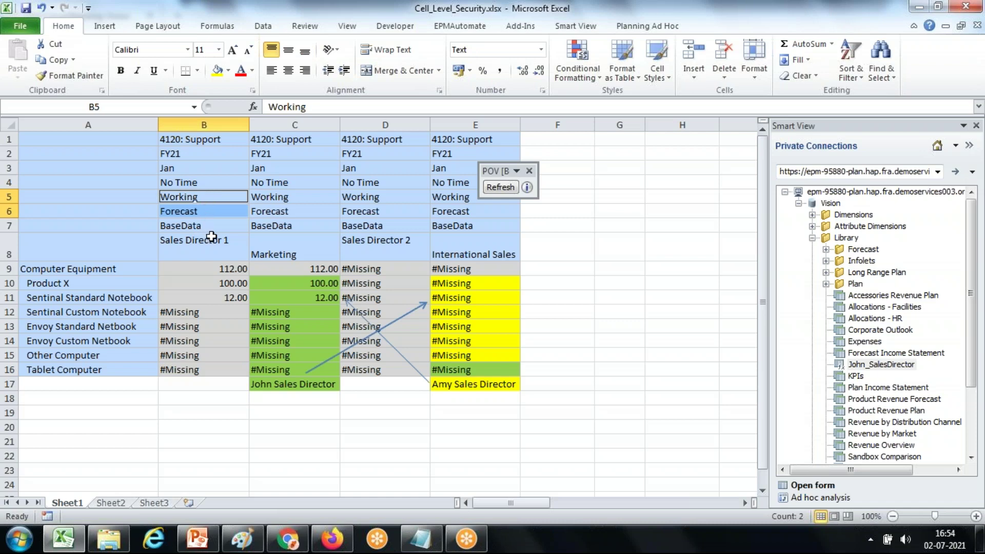
drag(210, 245, 281, 247)
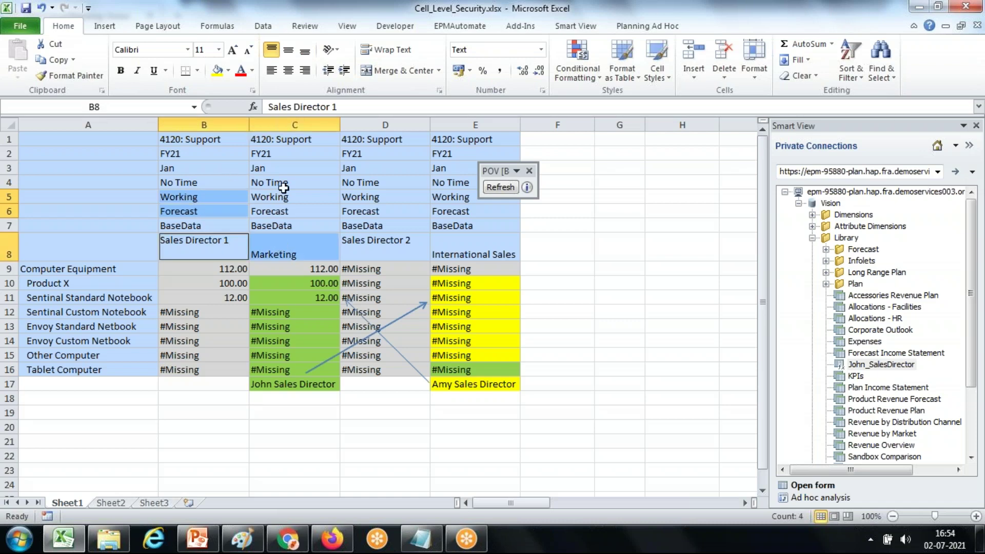
drag(119, 265, 110, 369)
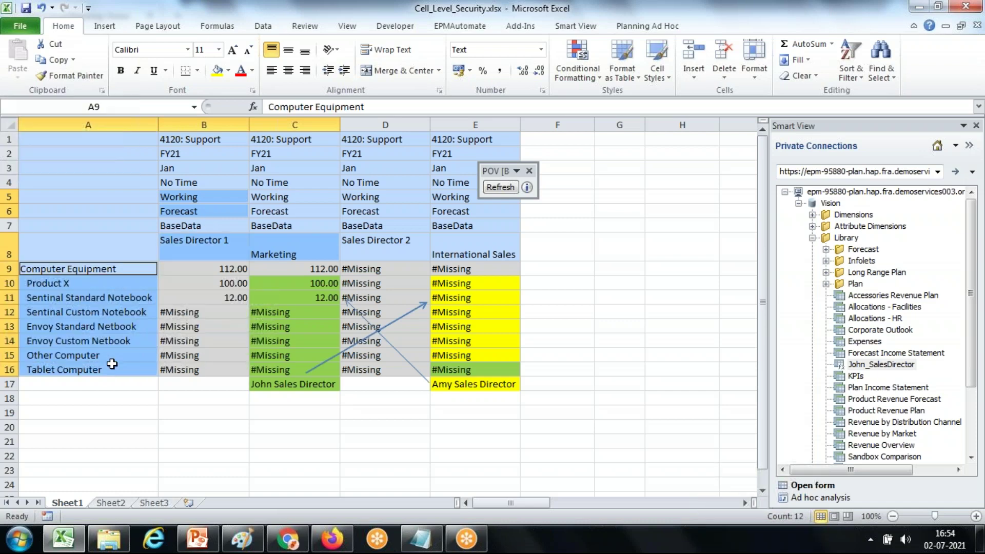
click(228, 71)
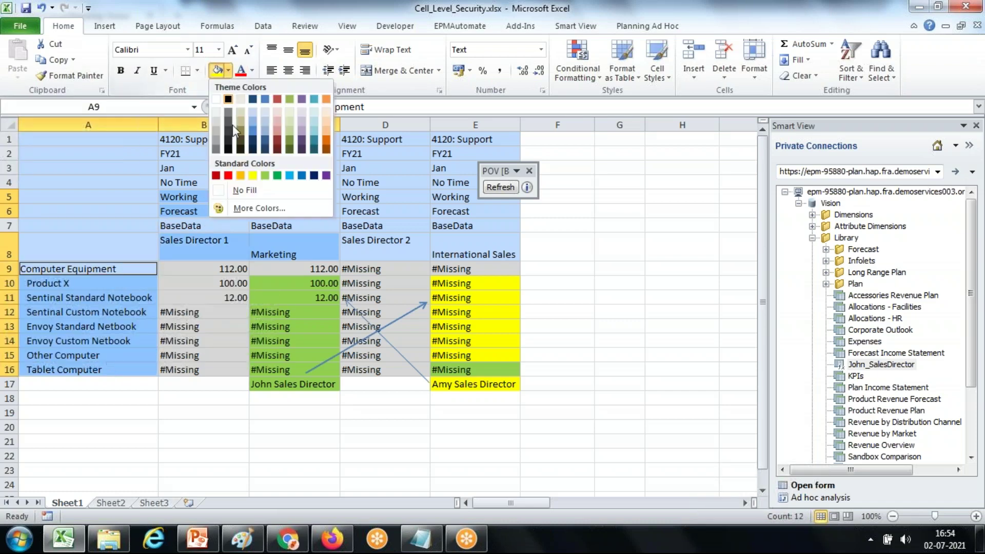
click(277, 176)
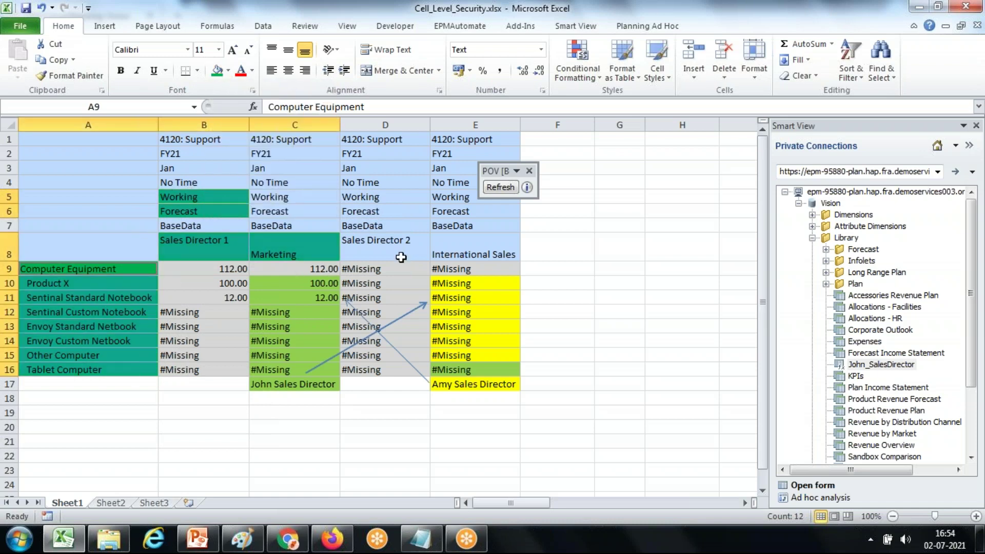
click(337, 539)
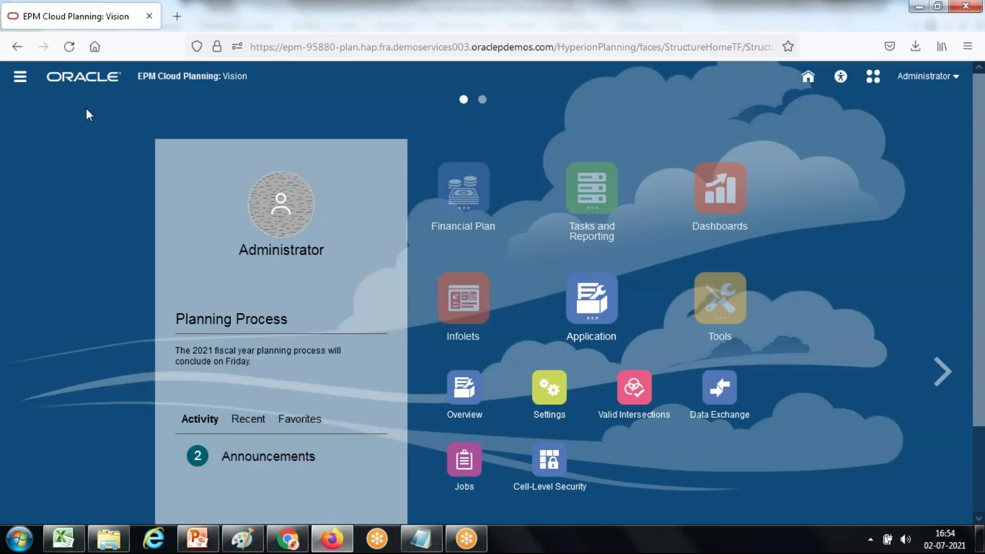
Step: Review the user access assigned to the AllA account member under Dimensions, then switch to the sales director's browser
click(21, 82)
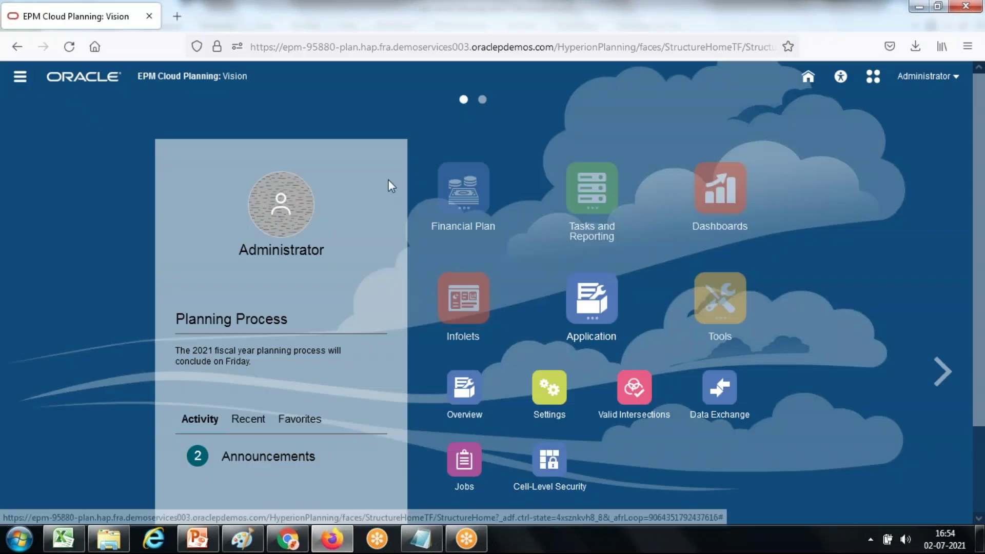
click(551, 271)
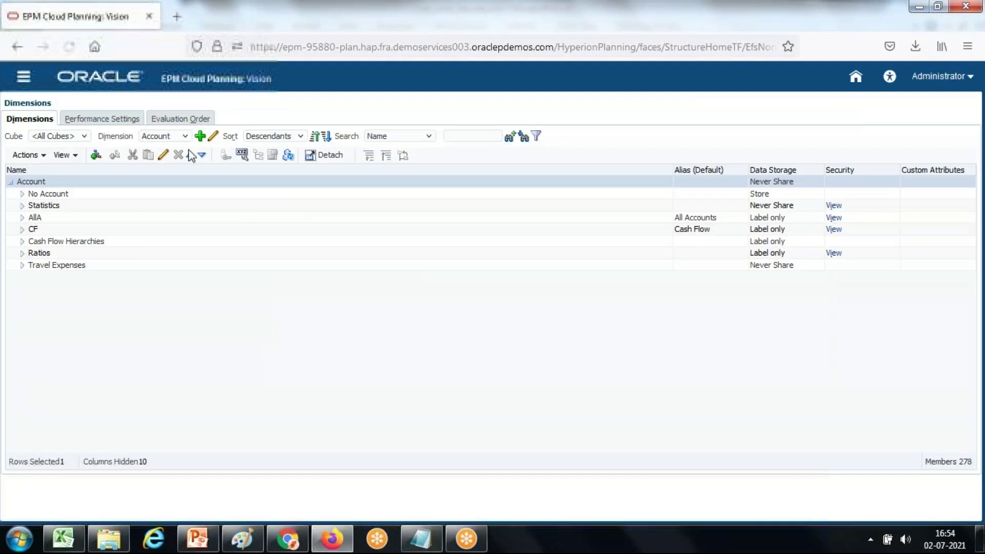
click(48, 218)
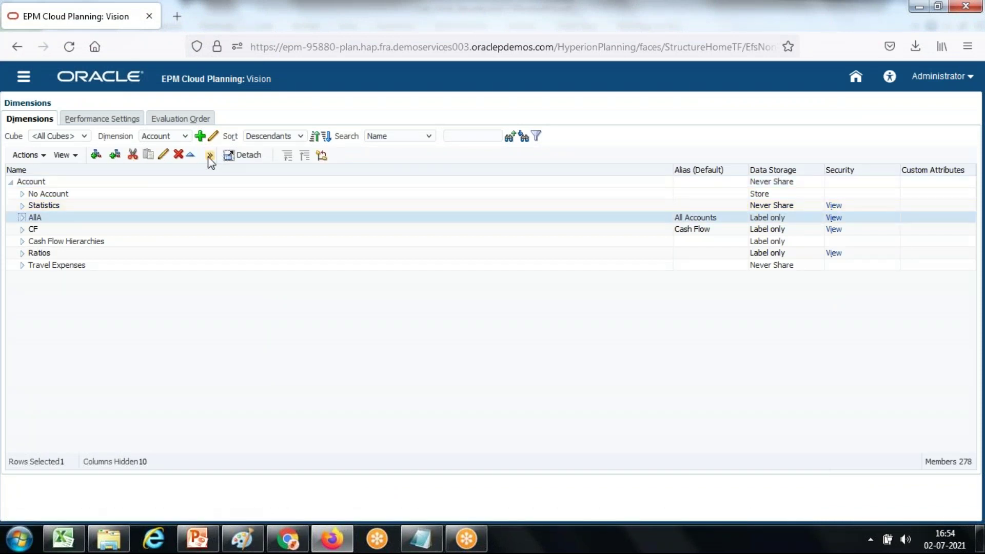
click(210, 155)
click(201, 196)
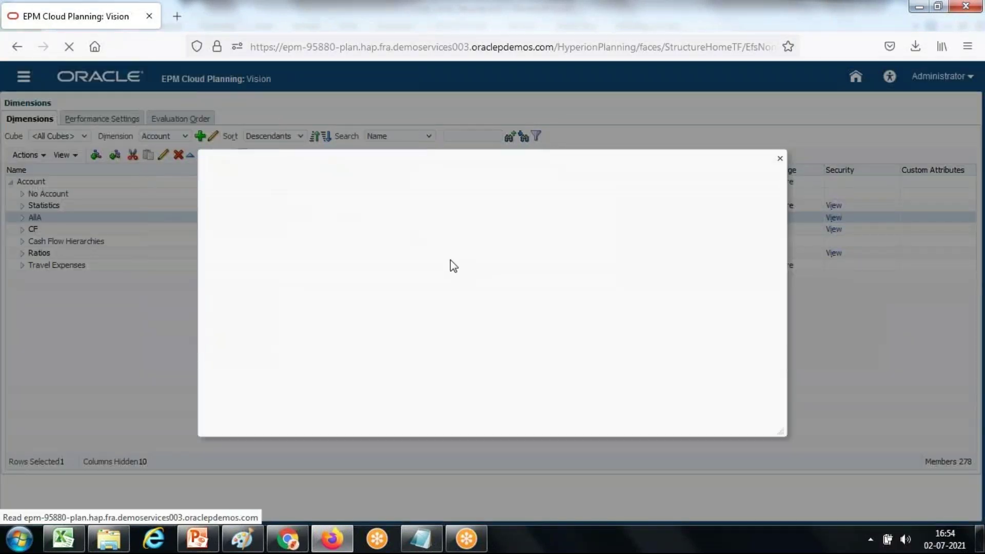
click(670, 223)
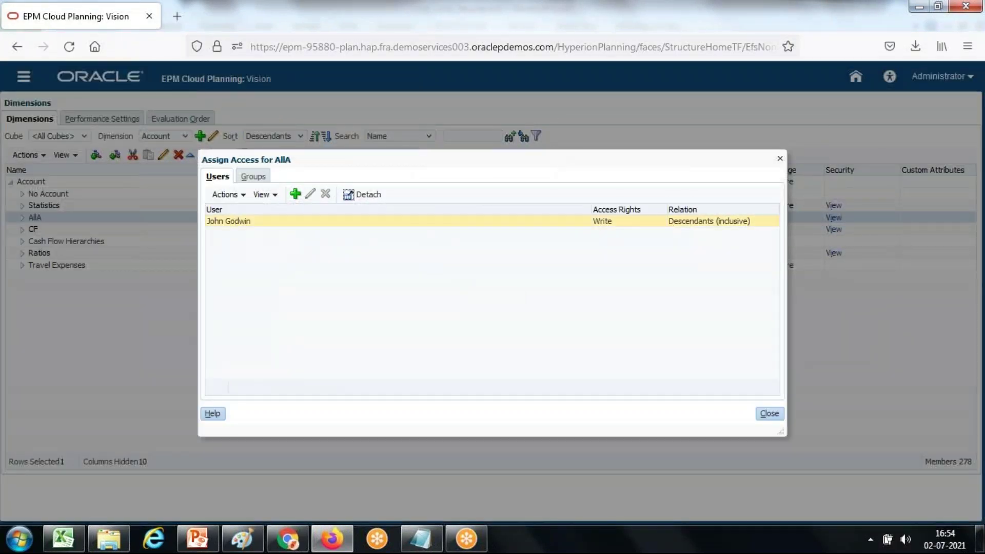
click(769, 414)
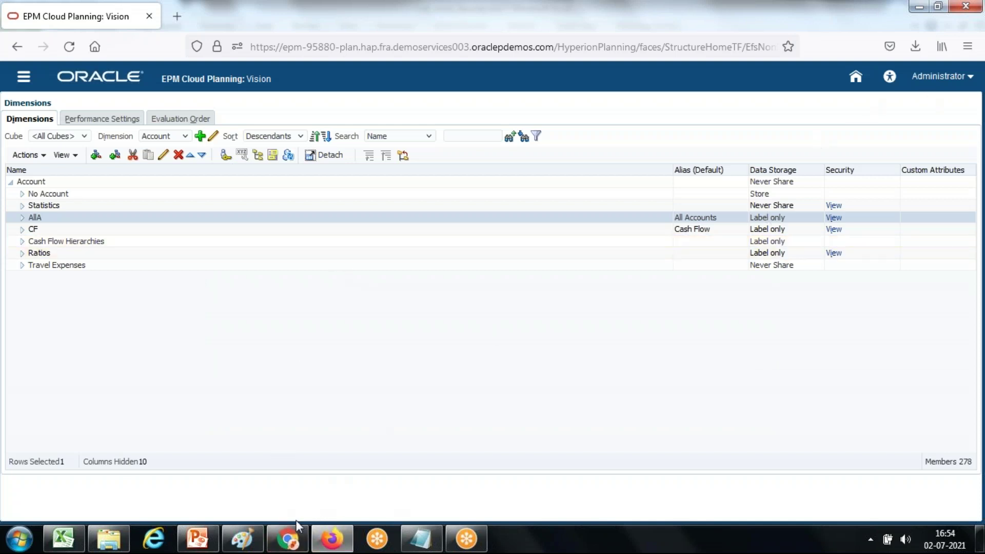
click(288, 539)
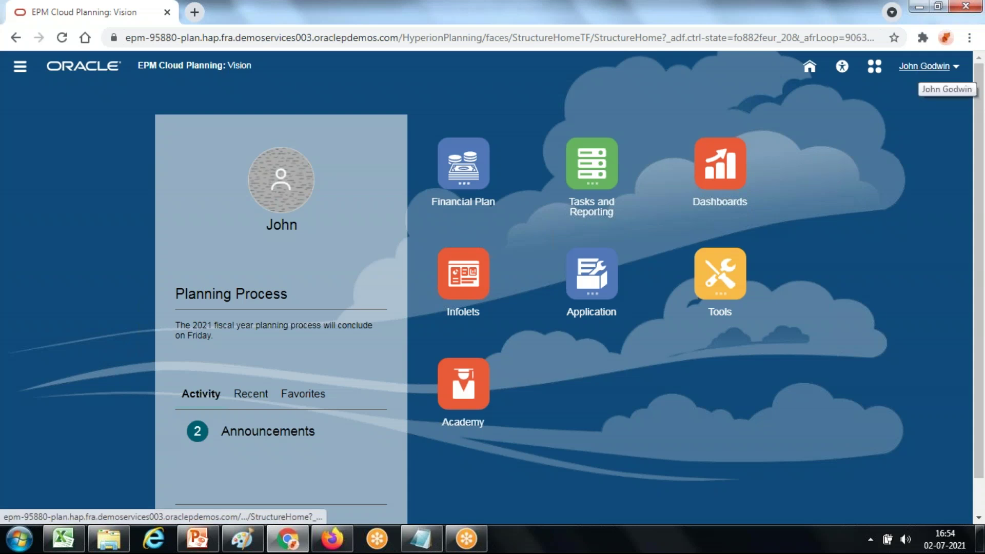
Step: As the sales director, open John_SalesDirector from Tasks and Reporting > Data, then return to the admin home page
click(597, 279)
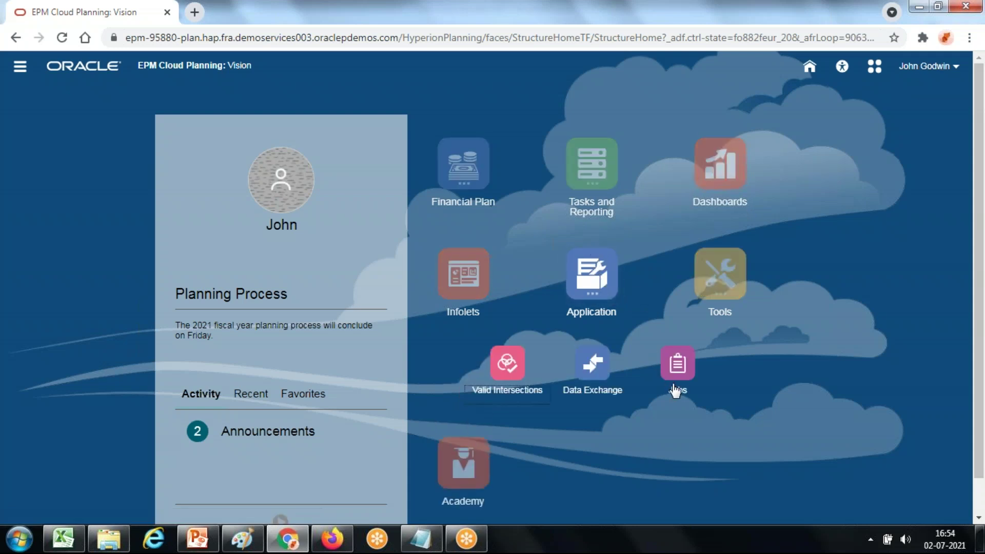
click(592, 174)
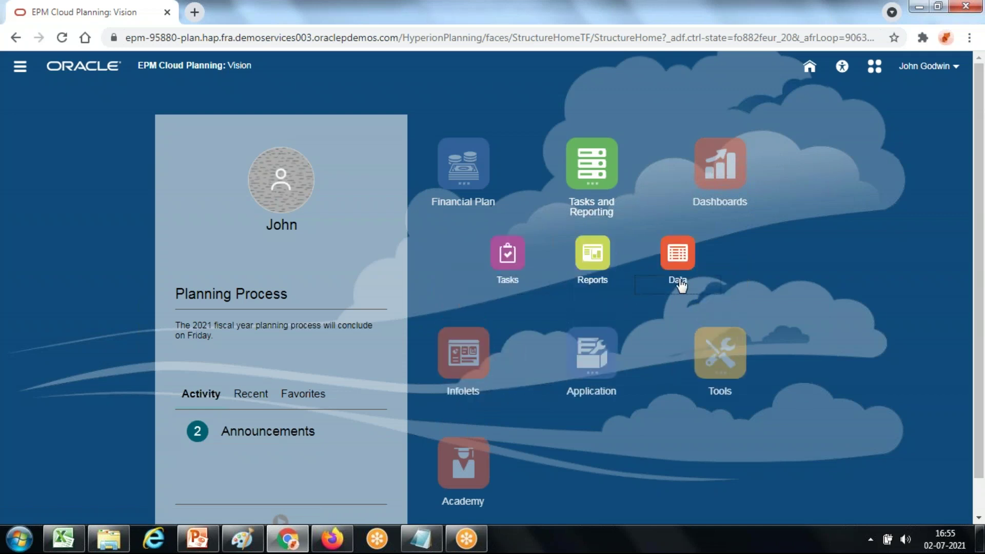
click(678, 257)
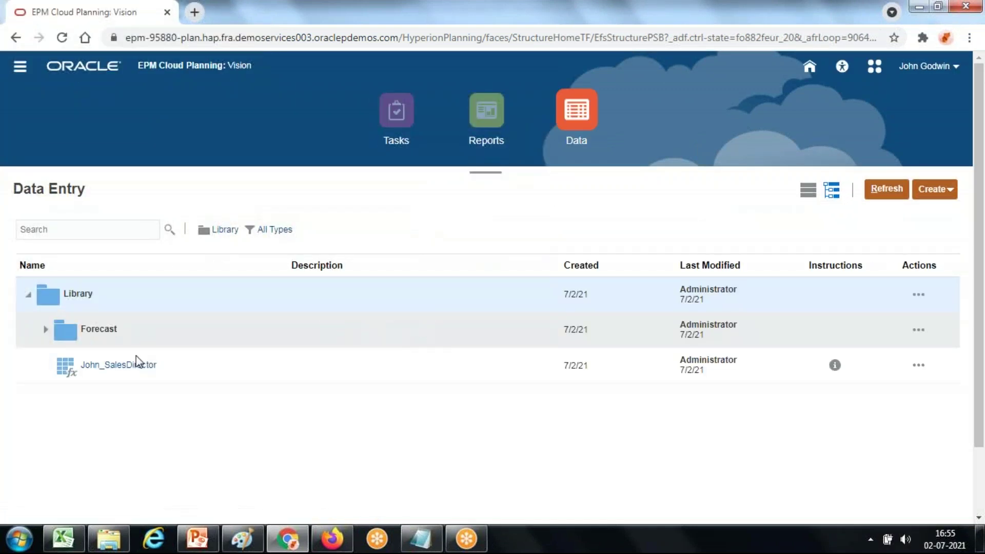
click(124, 365)
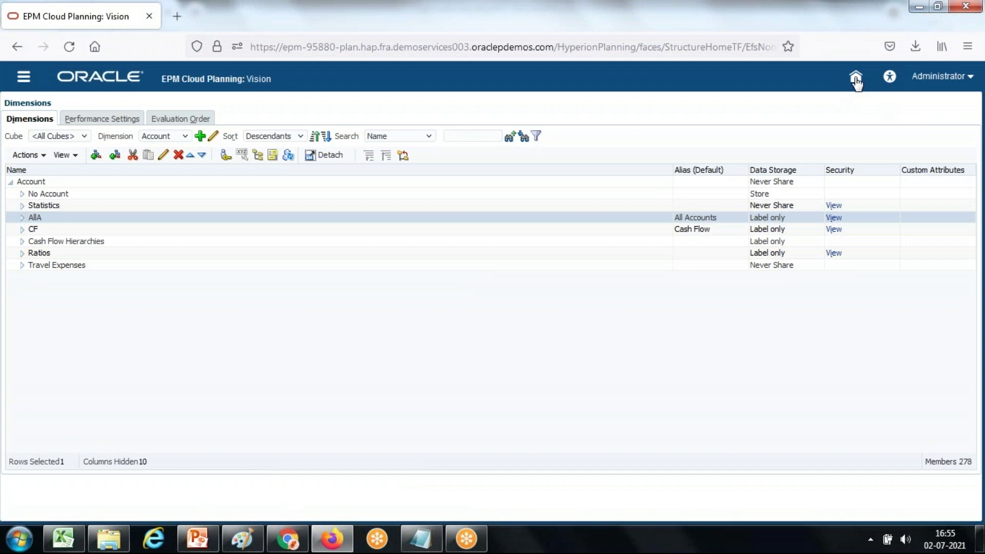
click(856, 78)
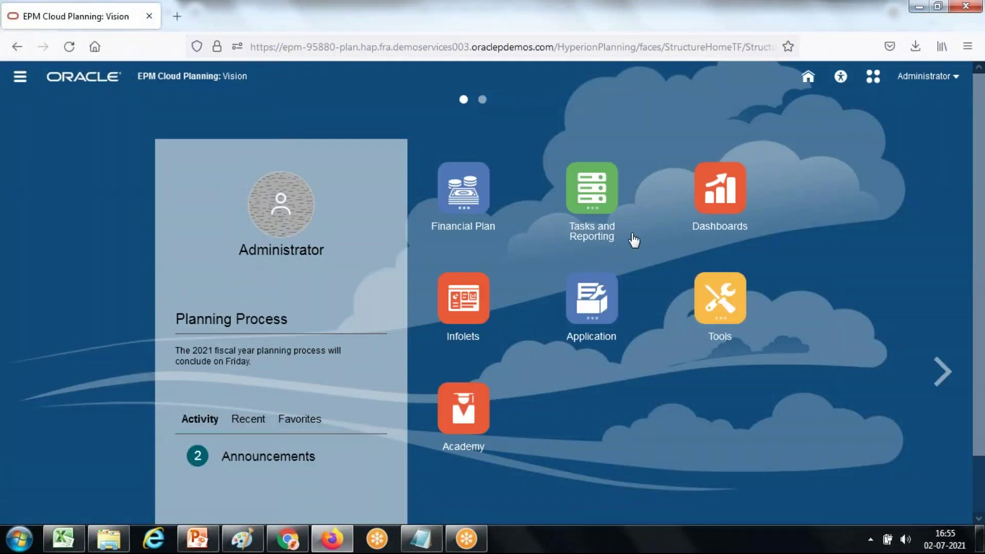
Step: Open the John_SalesDirector form from the Data library, showing Computer Equipment at 112
click(606, 238)
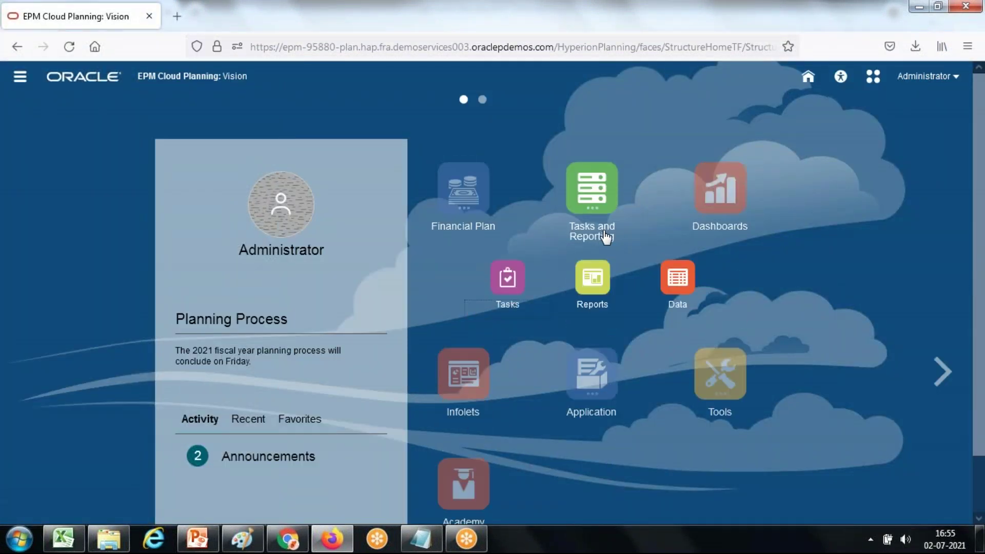
click(669, 285)
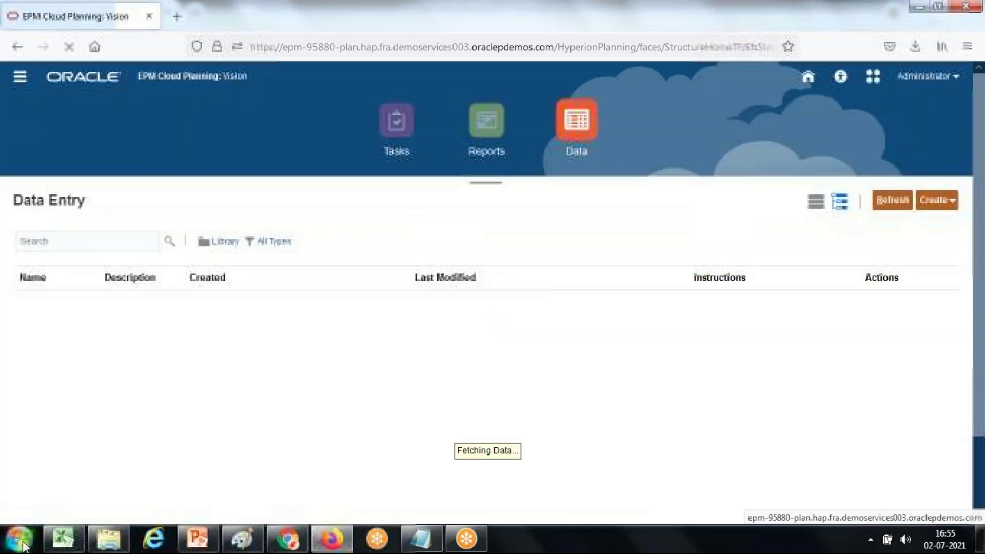
click(23, 546)
key(Escape)
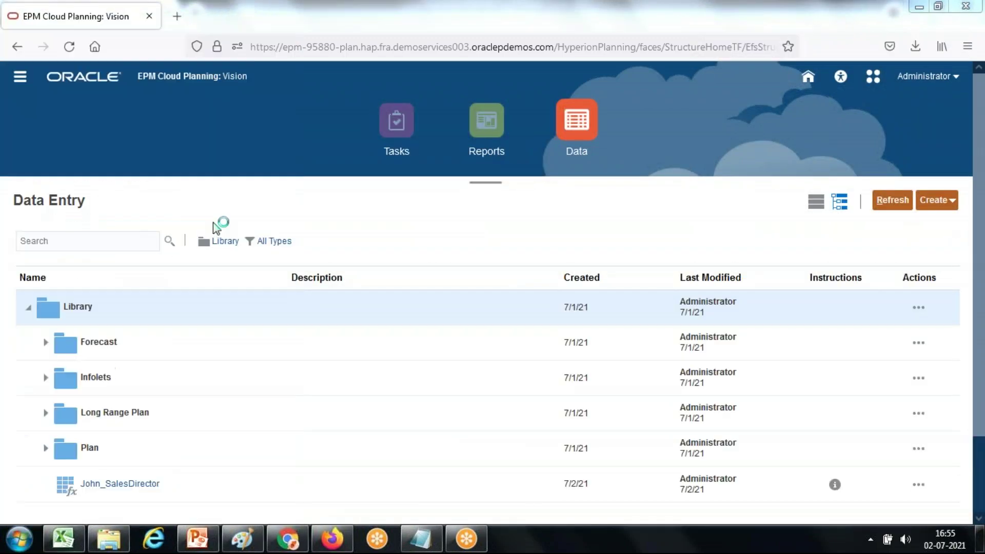
key(alt+Tab)
key(alt+Tab)
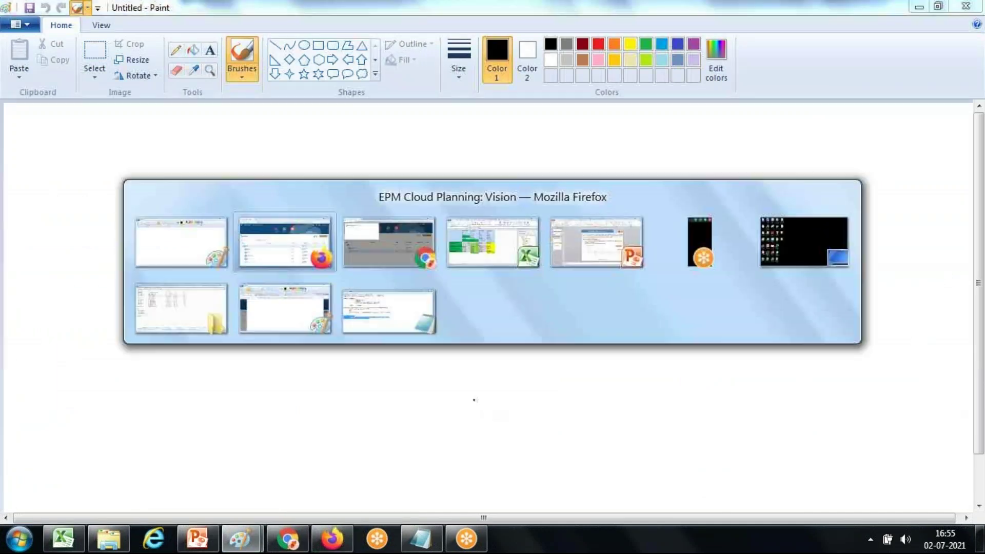
click(125, 483)
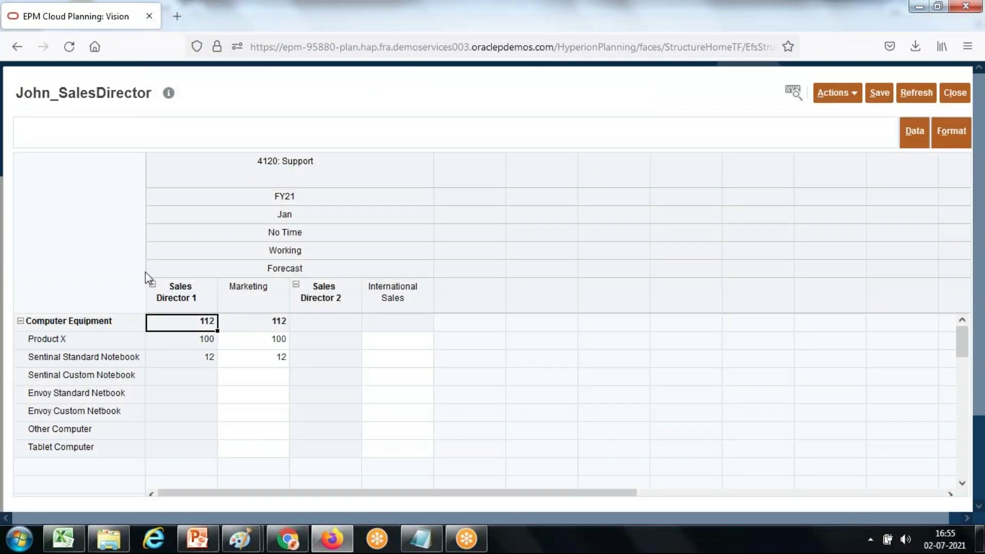
Step: Launch Paint and paste the form screenshot into a fresh, unsaved image
click(19, 539)
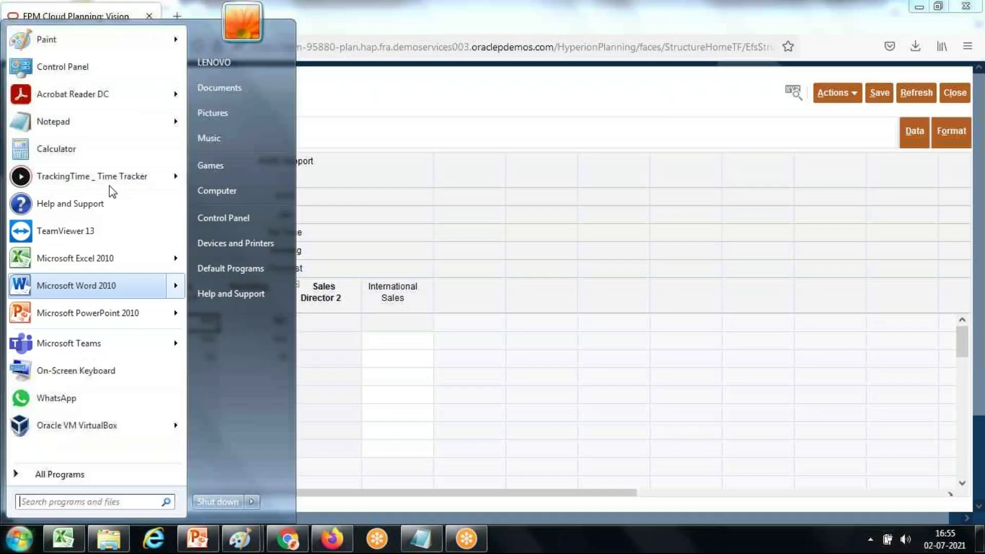
click(106, 41)
key(ctrl+v)
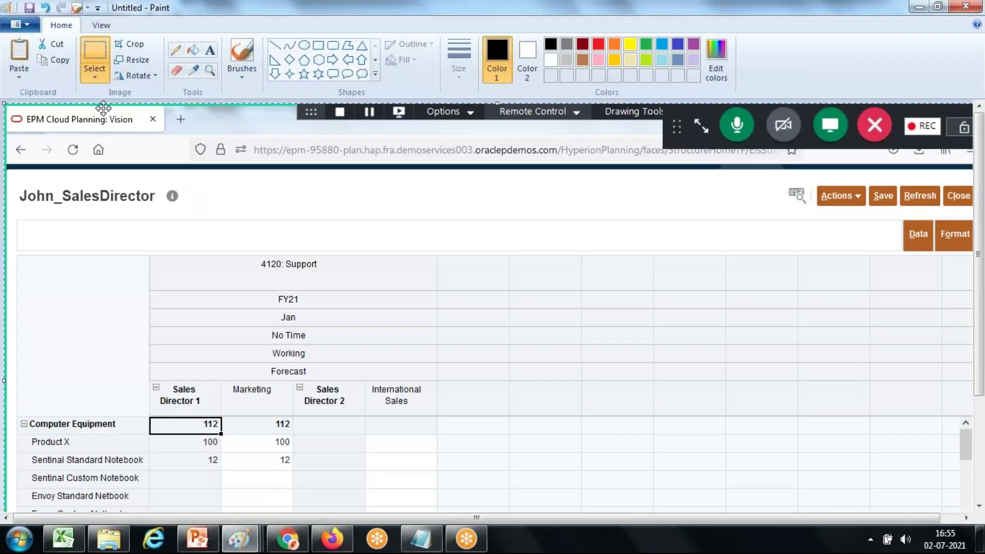
scroll(387, 322, down, 3)
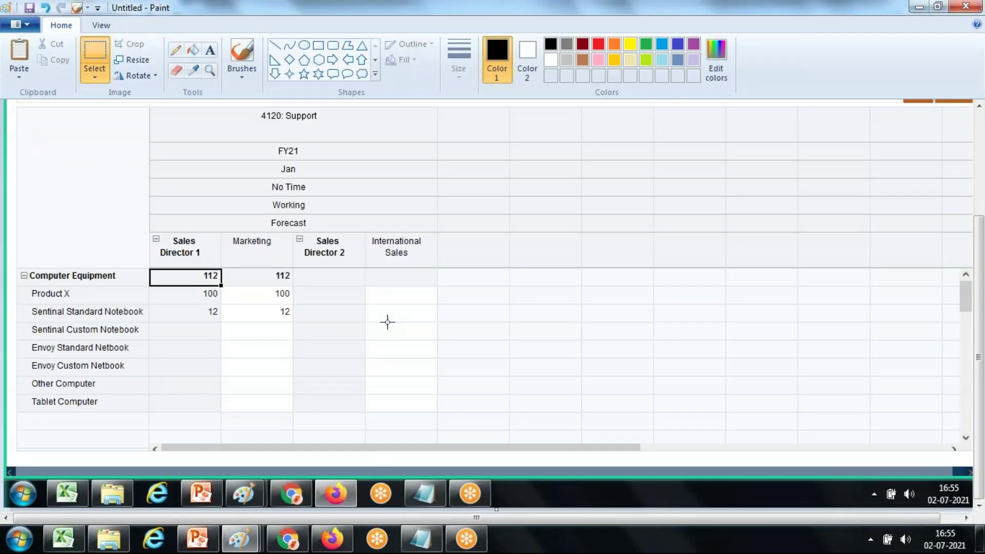
scroll(186, 230, up, 2)
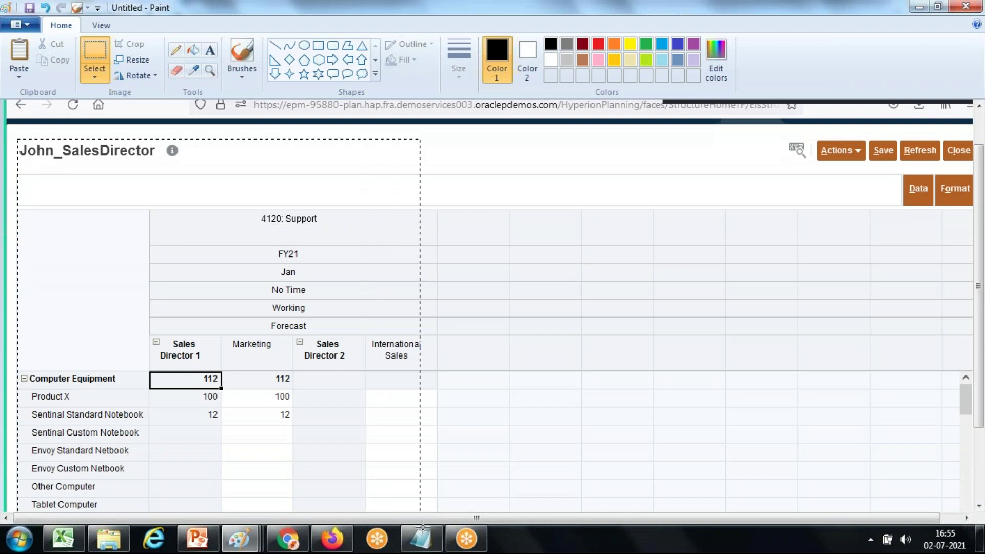
key(Delete)
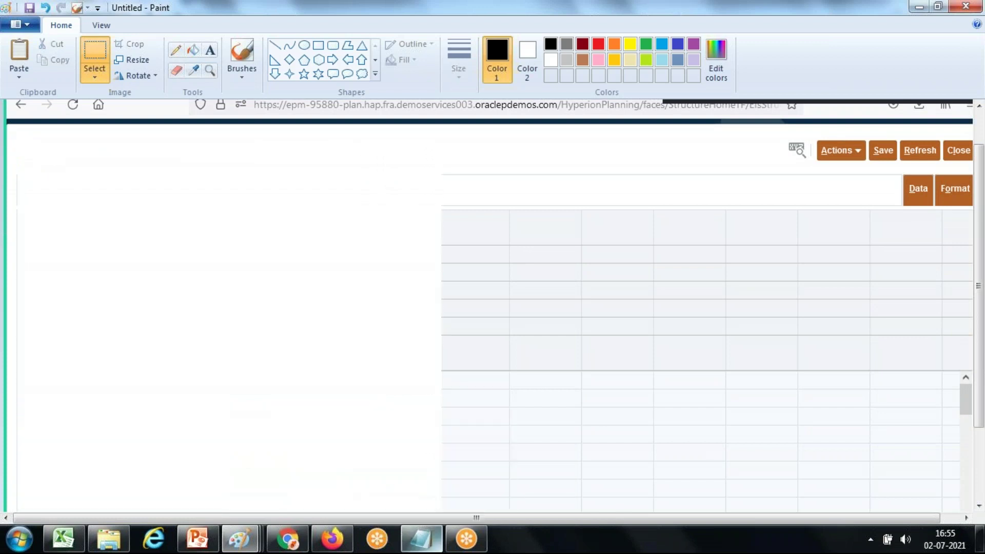
key(ctrl+n)
key(n)
key(ctrl+v)
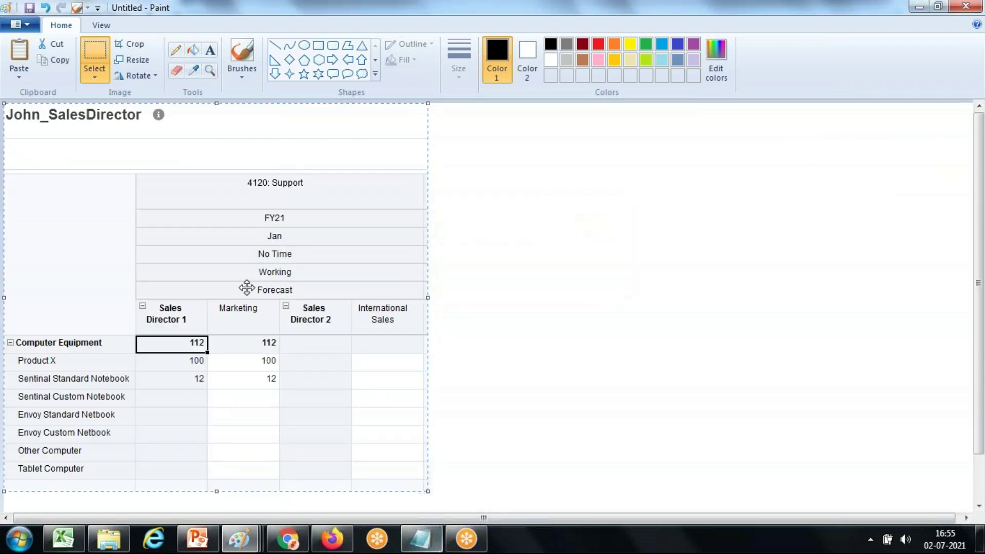
Step: Add an 'Admin's View' text caption beside the form title, then return to the browser
click(210, 50)
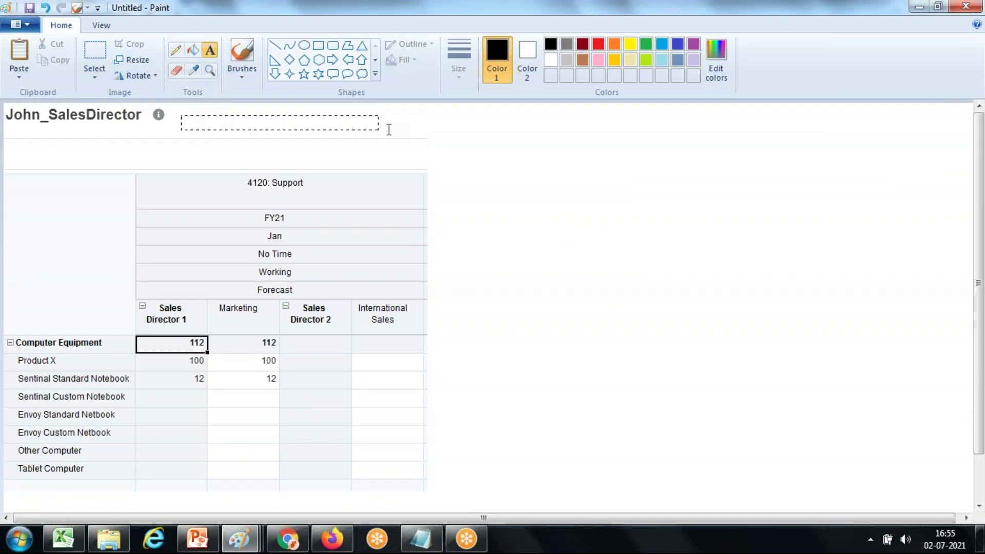
drag(355, 129, 392, 132)
text(Admin's Vi)
key(alt+Tab)
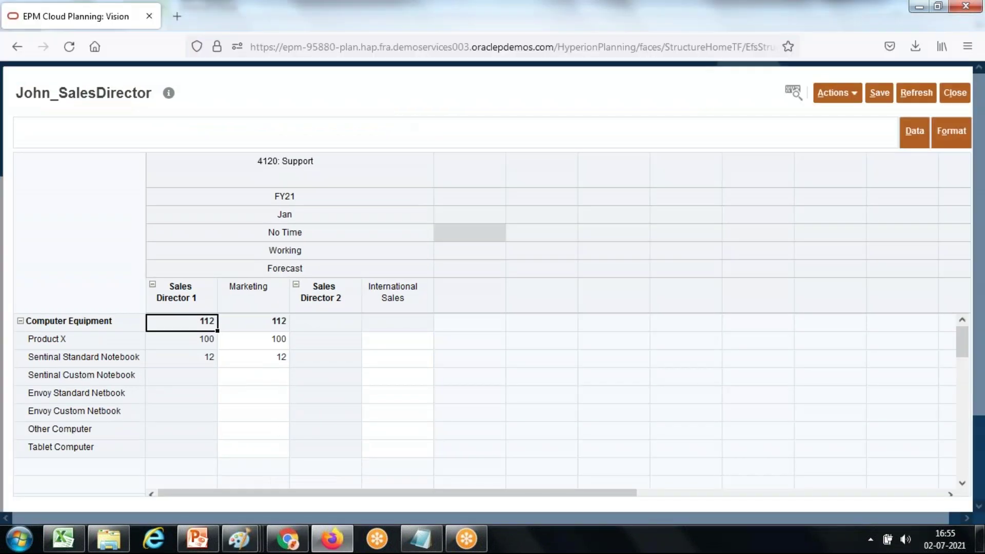
Step: Bring the Chrome form session with #noaccess Sales Director 2 cells to the front
click(286, 540)
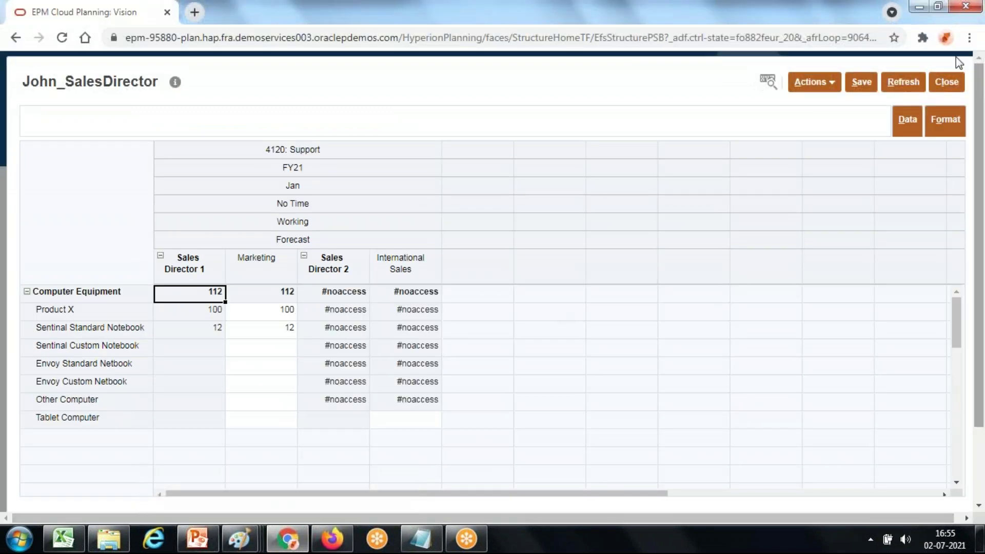
click(912, 84)
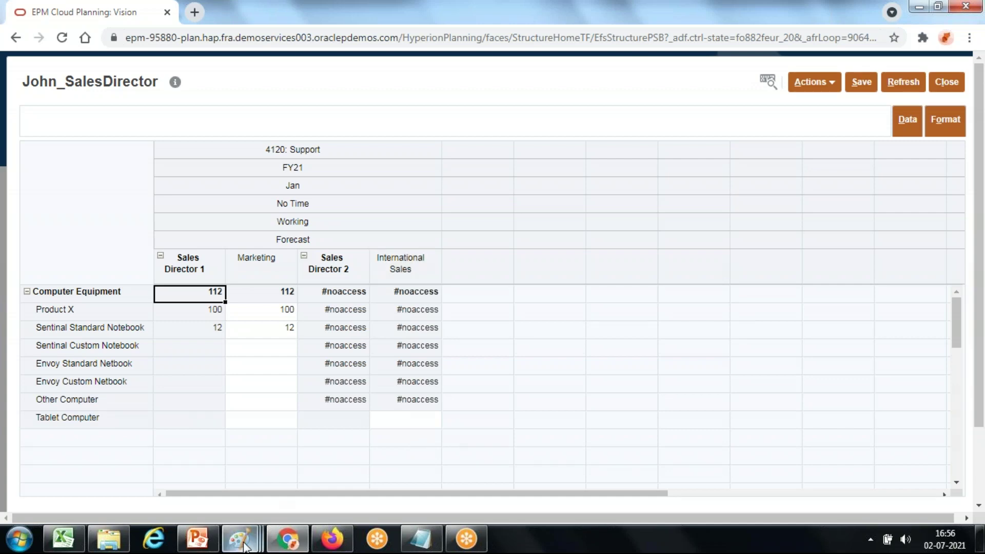
Step: Paste the #noaccess form capture into a separate Paint canvas and trim it
mouse_move(240, 538)
mouse_move(448, 485)
click(295, 486)
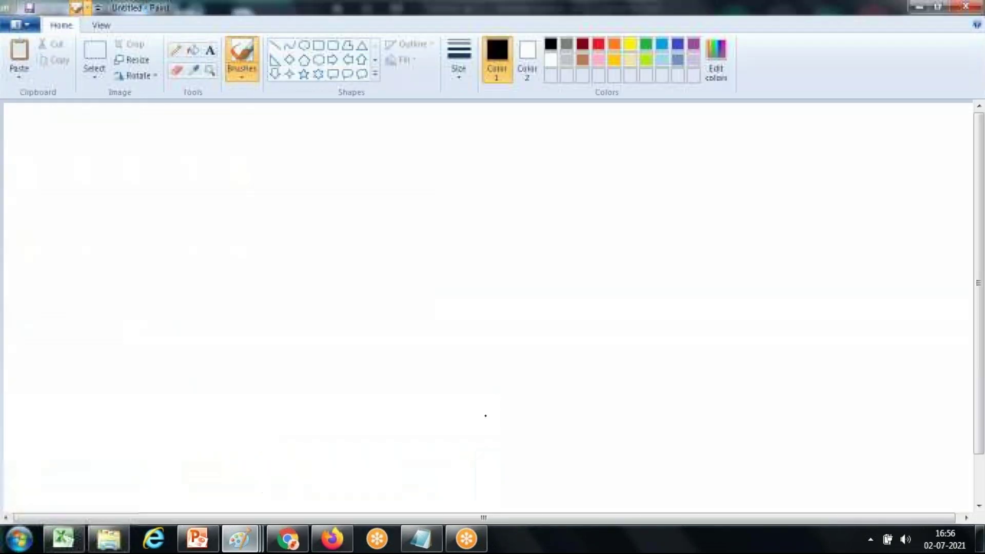
key(ctrl+v)
drag(496, 395, 497, 216)
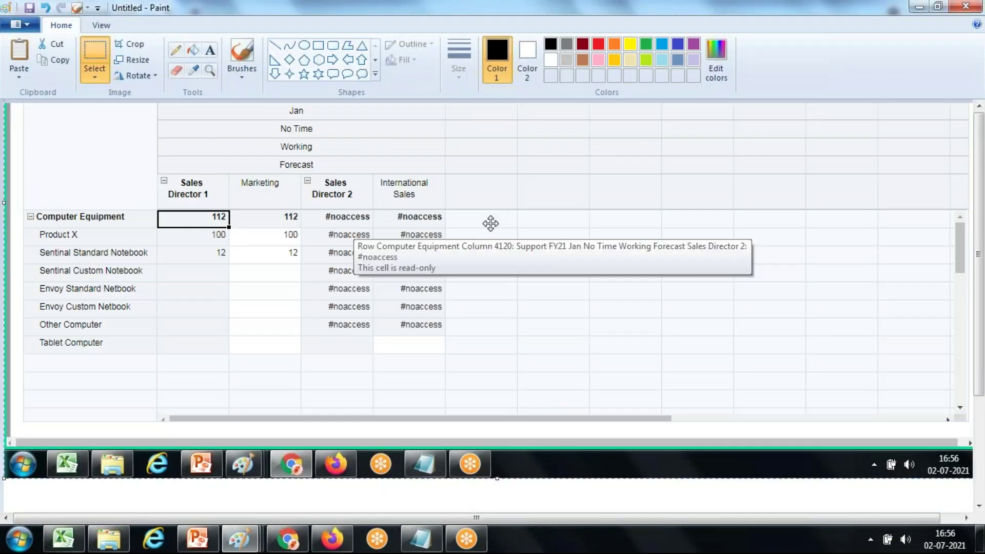
key(alt+Tab)
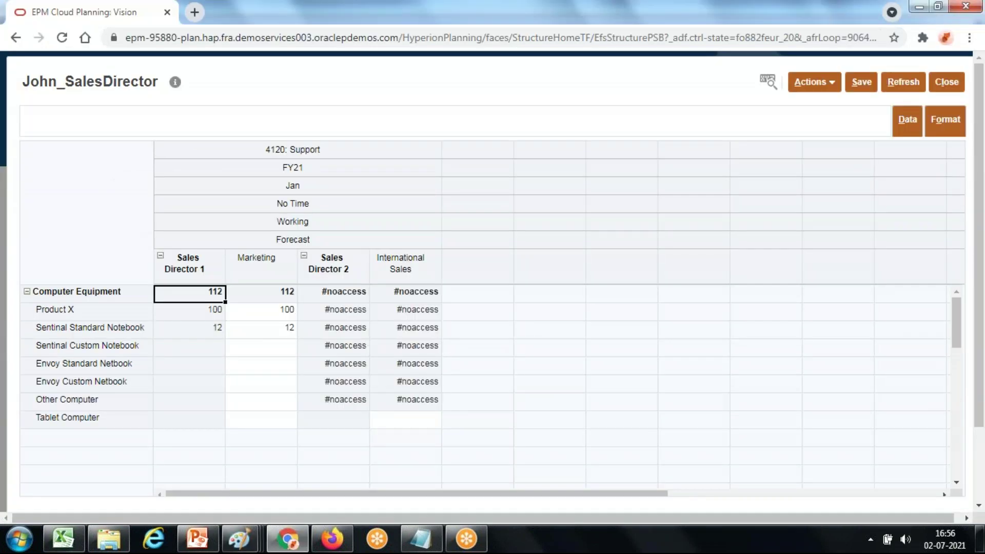
key(alt+Tab)
key(ctrl+v)
mouse_move(460, 293)
mouse_down()
mouse_move(464, 227)
mouse_move(461, 262)
mouse_up()
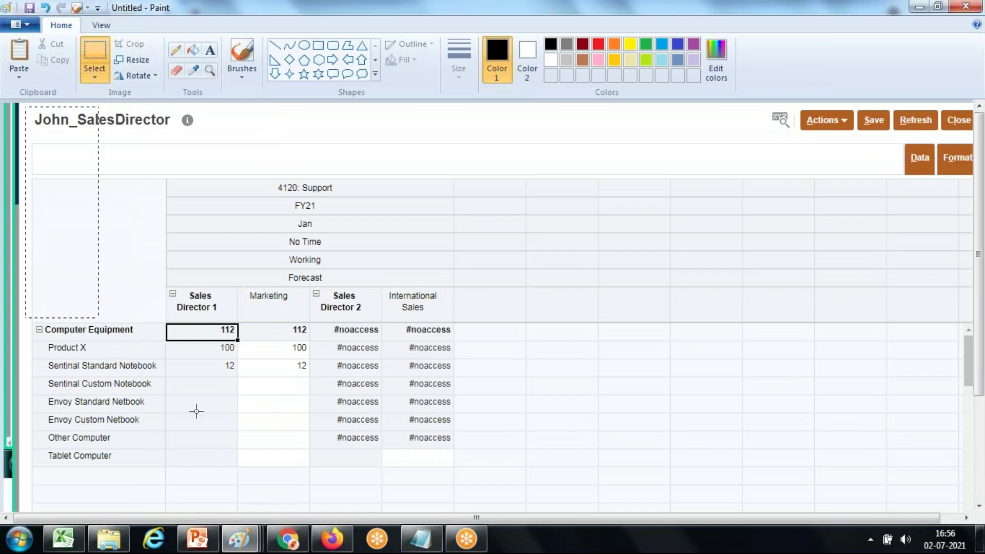
key(Delete)
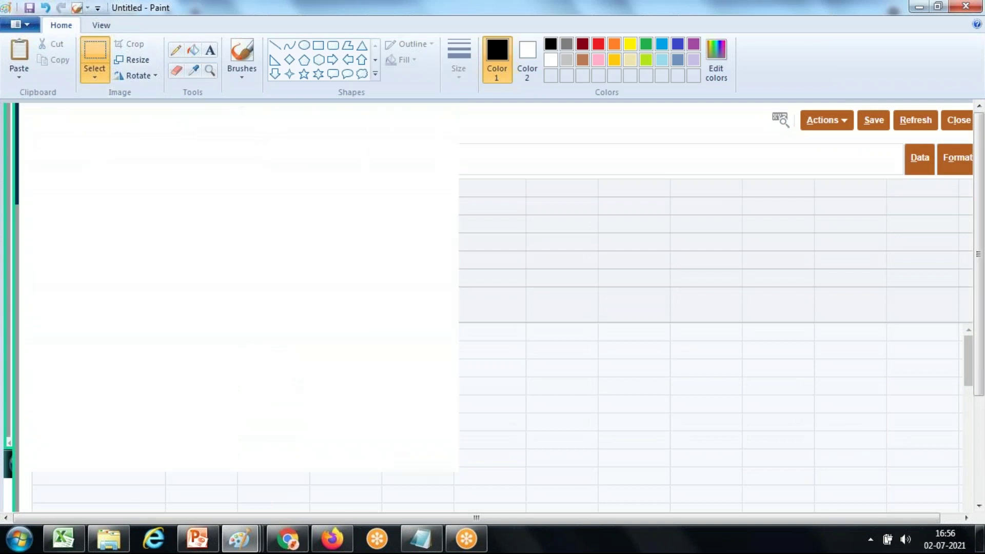
key(alt+Tab)
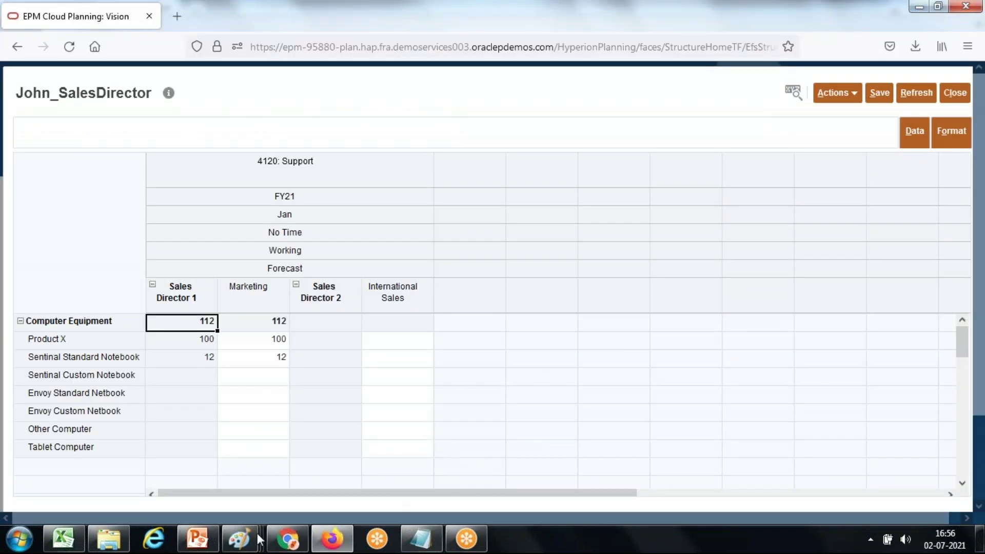
Step: Paste the #noaccess capture into the Admin's View canvas, placed on the right half
mouse_move(239, 539)
click(380, 479)
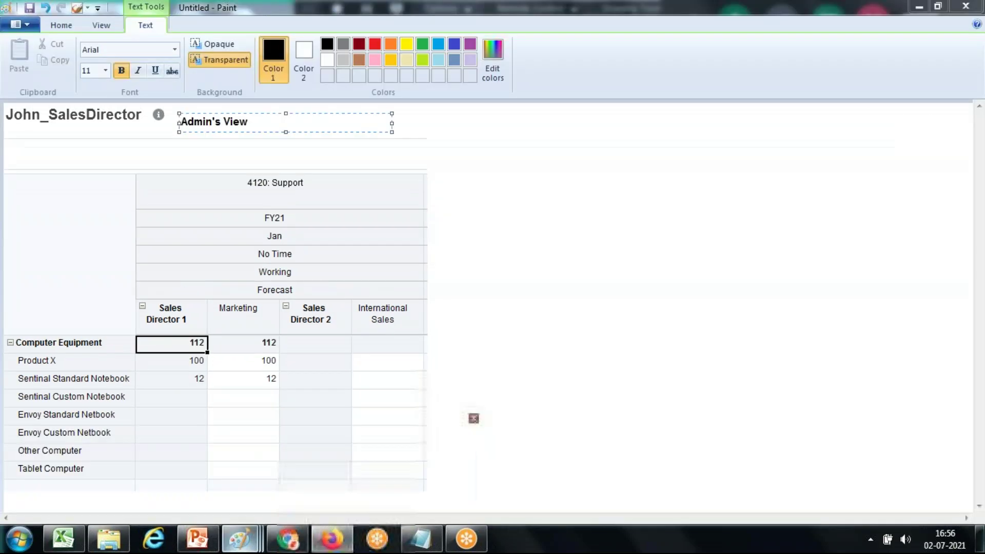
click(633, 396)
key(ctrl+v)
mouse_move(284, 313)
mouse_down()
mouse_move(732, 308)
mouse_move(710, 317)
mouse_up()
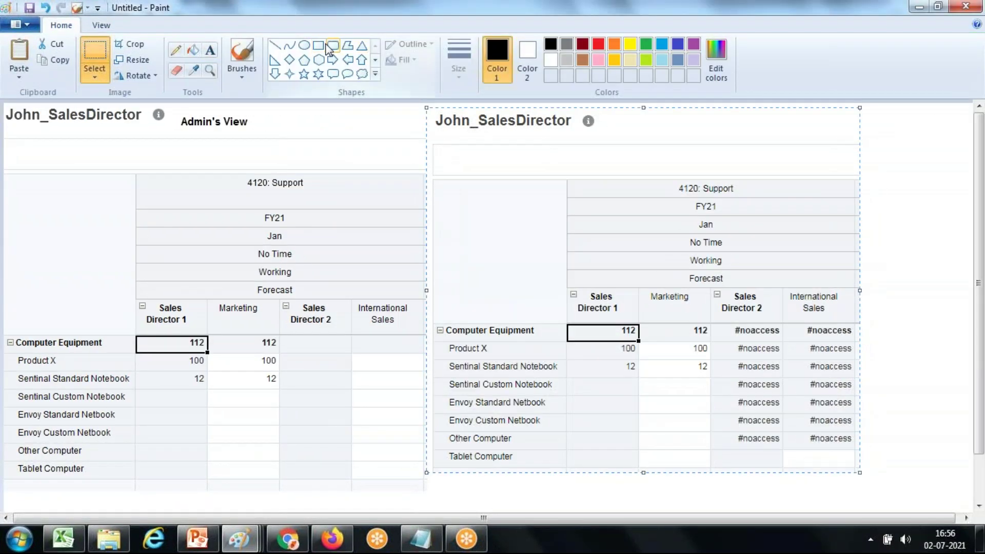
Step: Caption the second capture as John's View and box the #noaccess columns in thick red
click(210, 50)
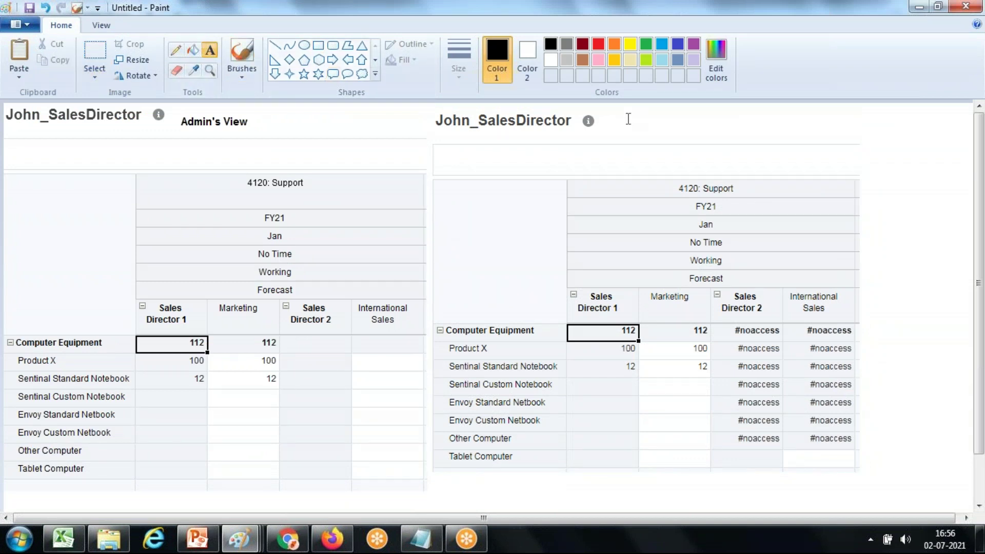
drag(782, 140, 810, 143)
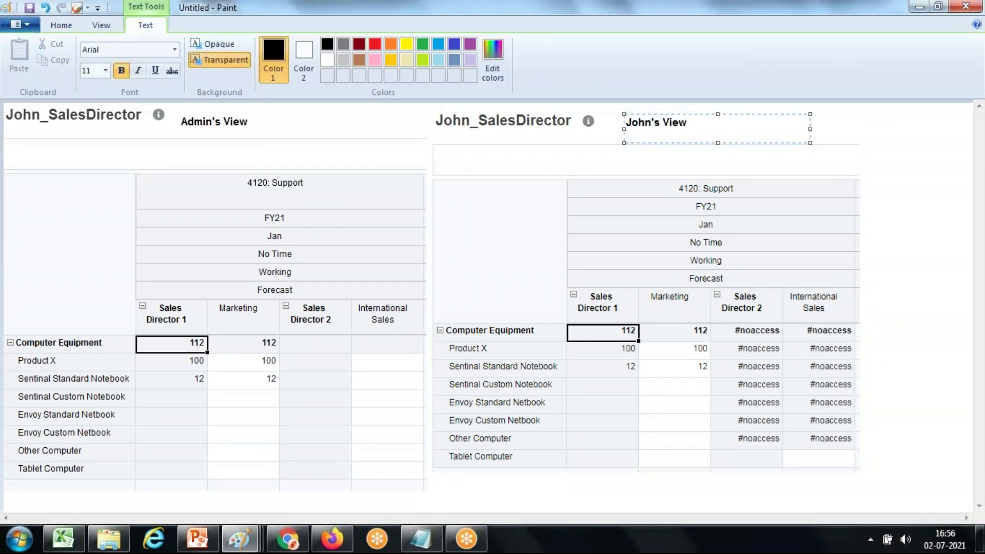
click(62, 25)
click(318, 45)
drag(712, 288, 858, 449)
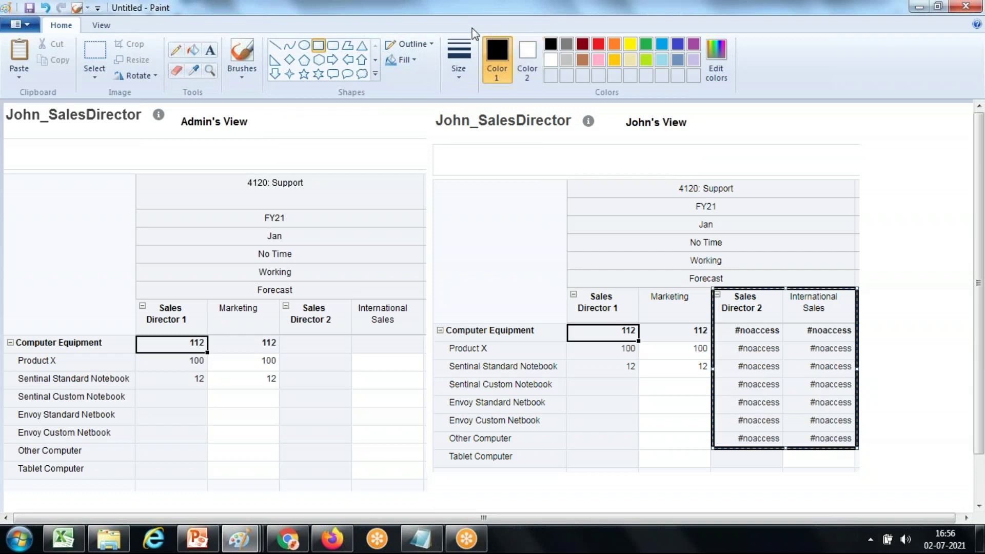
click(458, 59)
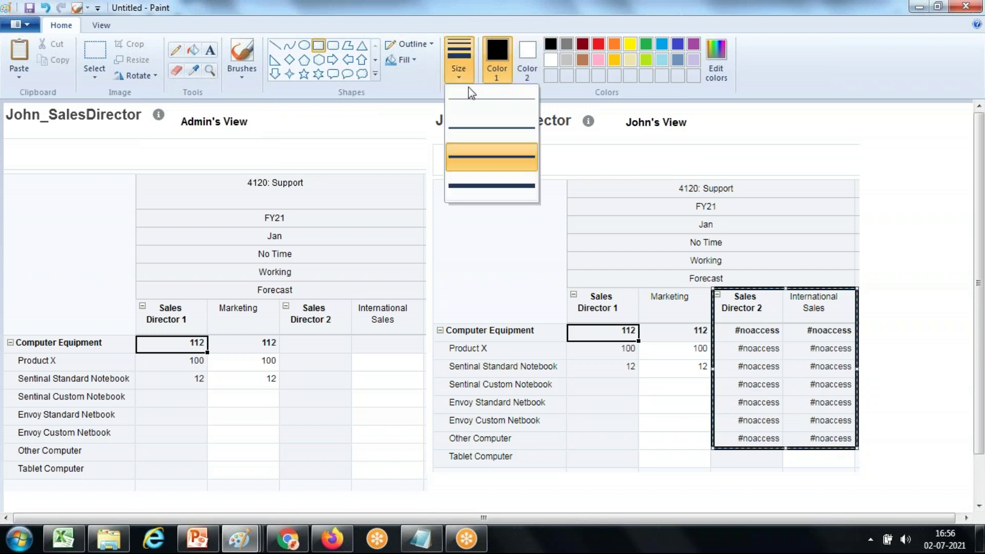
click(480, 134)
click(598, 44)
click(907, 409)
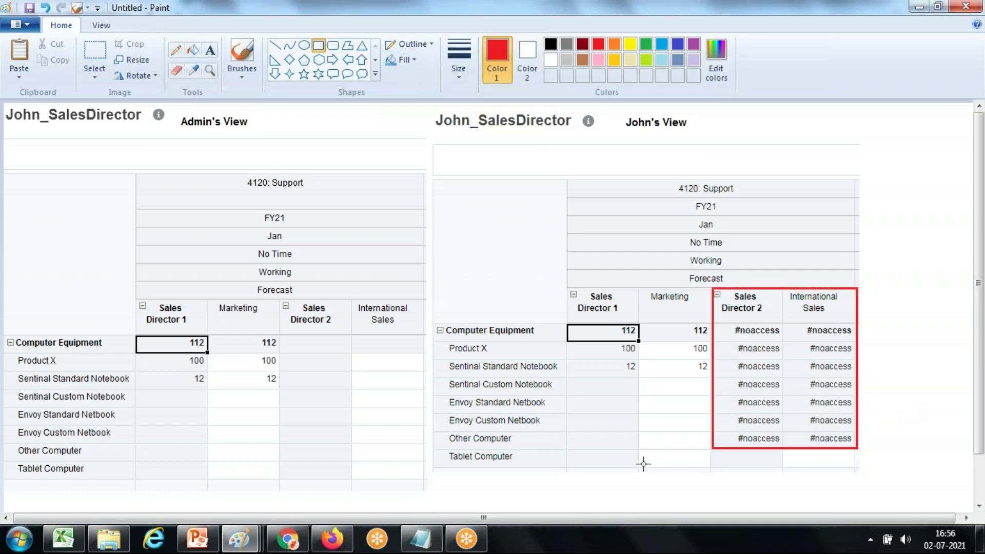
Step: Box the readable Computer Equipment rows and empty Tablet Computer cells in green
drag(435, 323, 711, 474)
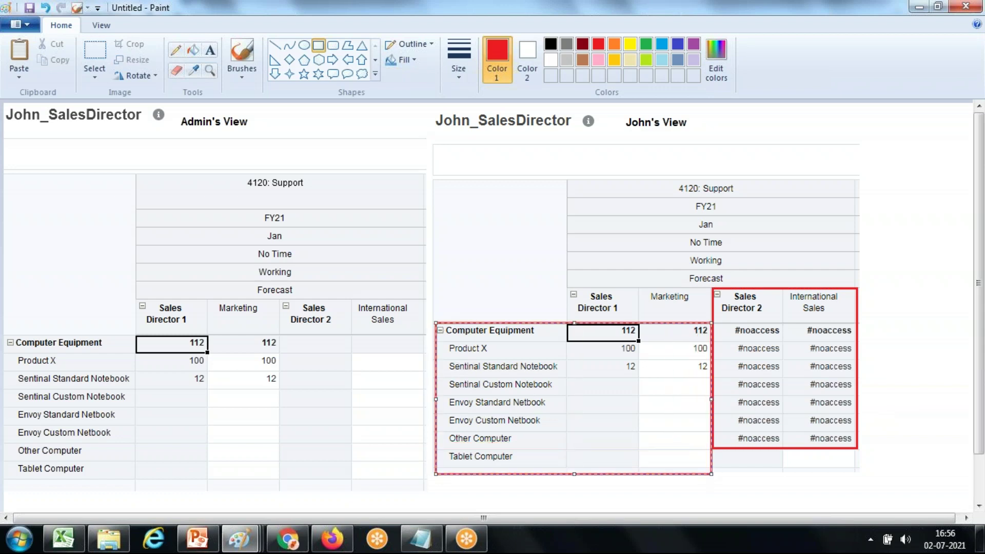
click(646, 44)
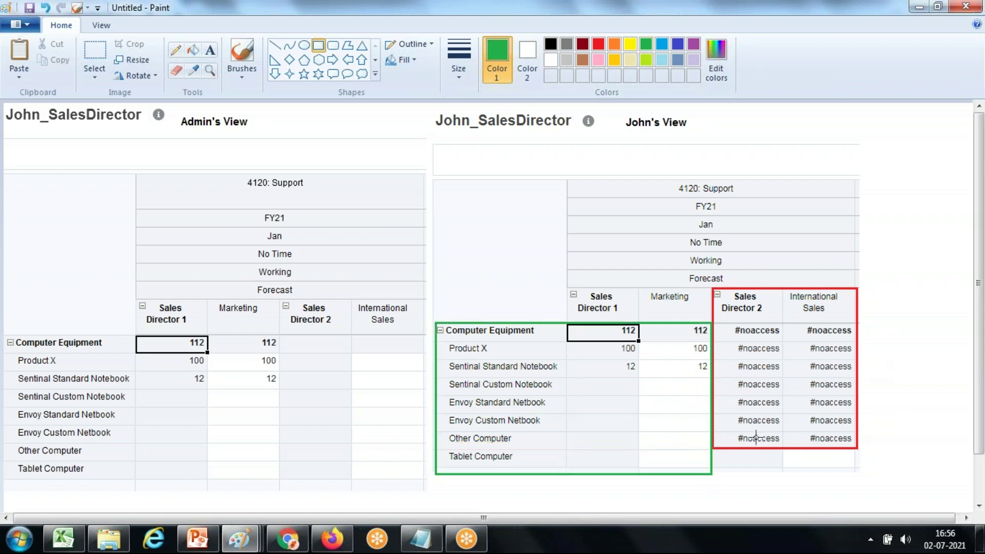
drag(712, 448, 858, 470)
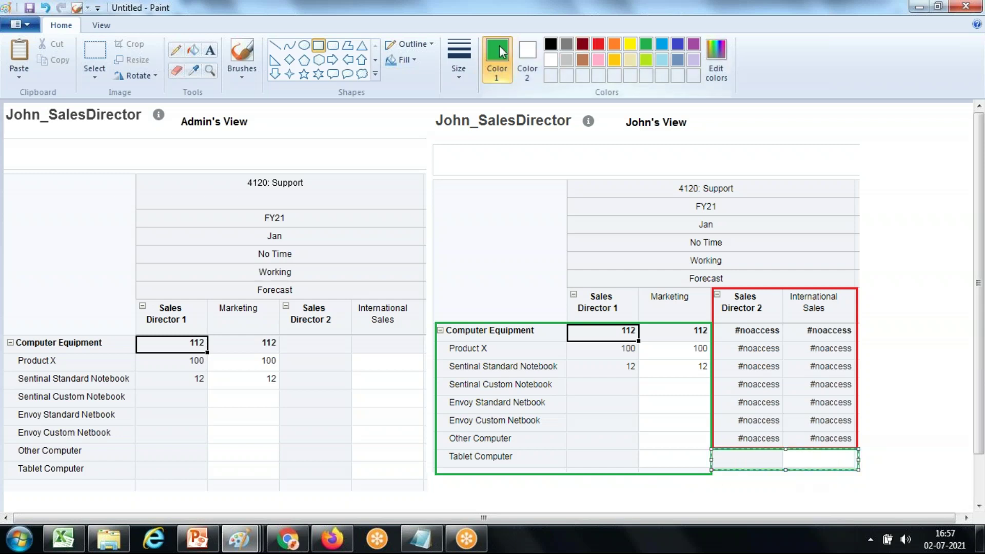
click(602, 158)
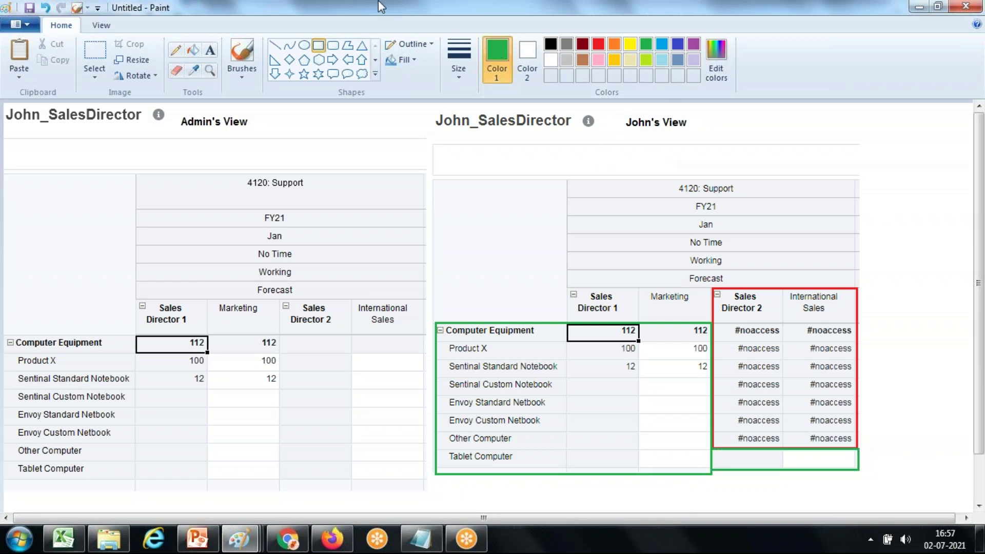
click(332, 539)
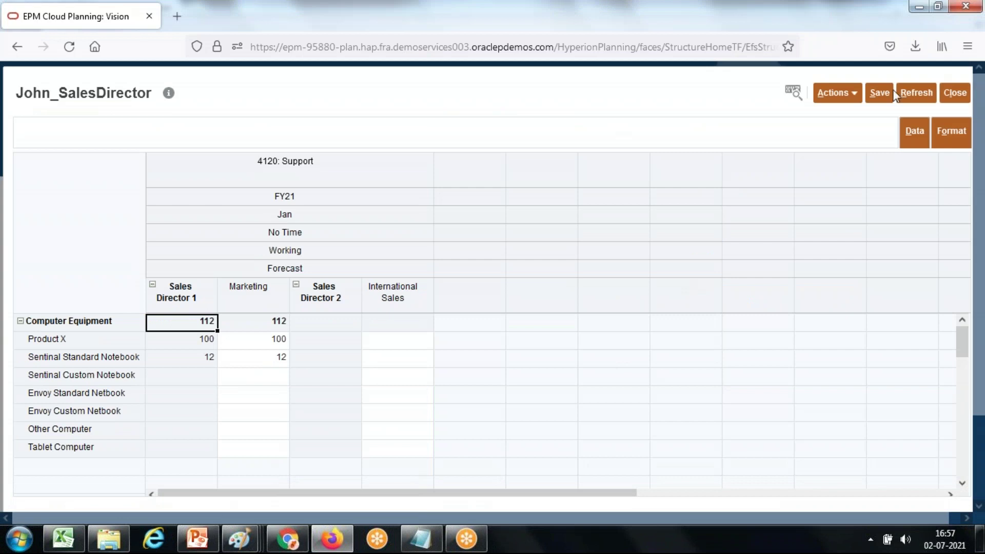
Step: Close the sales director form and open Cell-Level Security from Home > Application
click(955, 92)
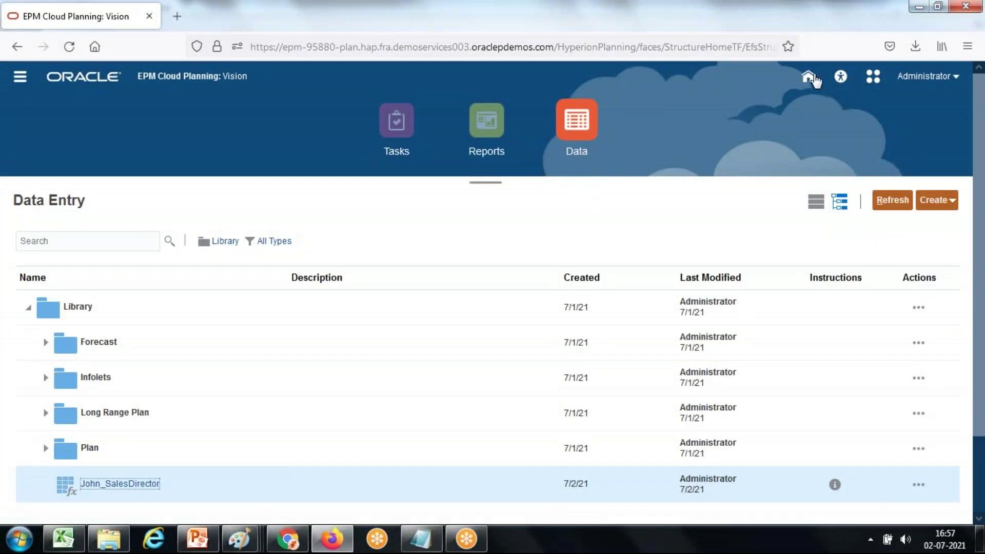
click(809, 76)
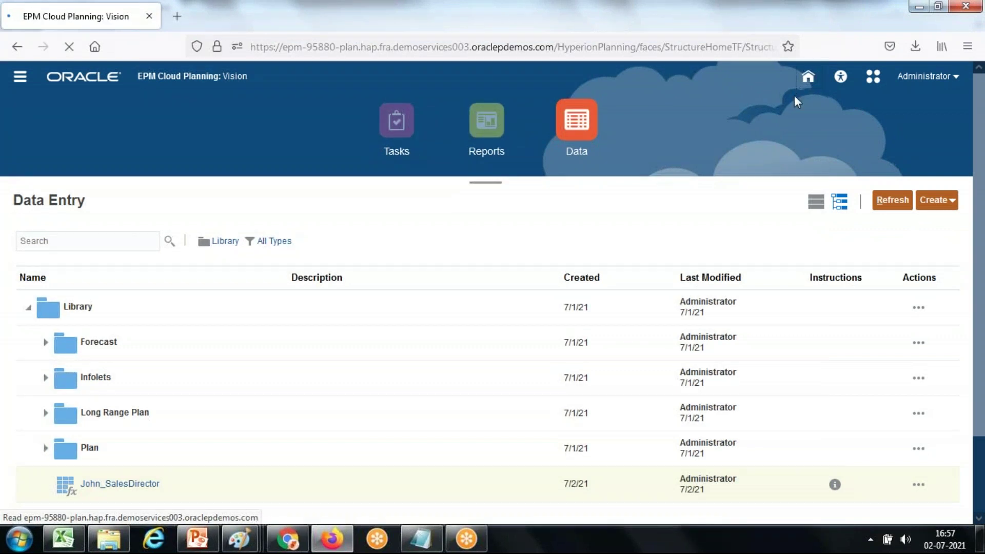
click(592, 340)
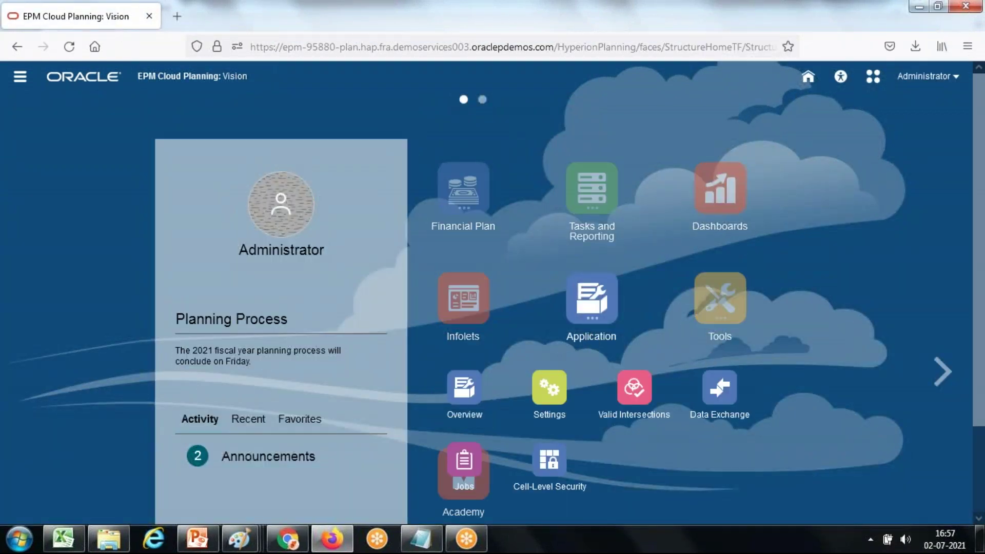
scroll(737, 362, down, 2)
click(533, 390)
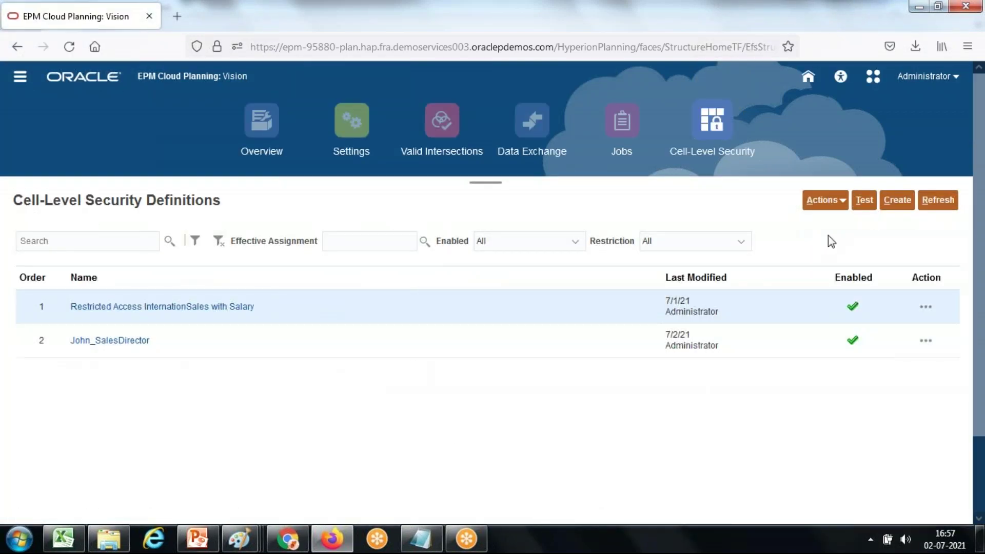
Step: Create a new cell-level security definition named John_SalesDirector_TestVersion
click(900, 205)
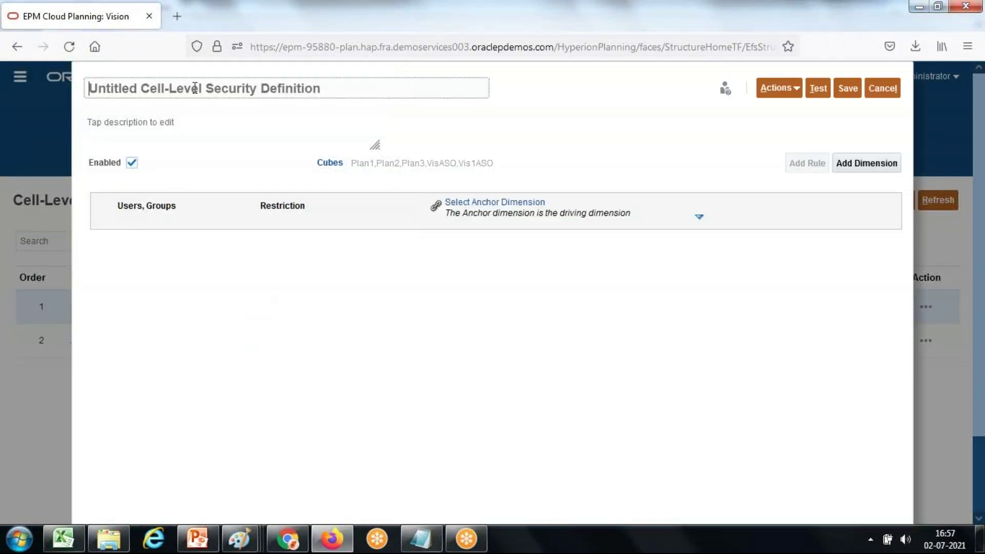
click(195, 88)
text(John_)
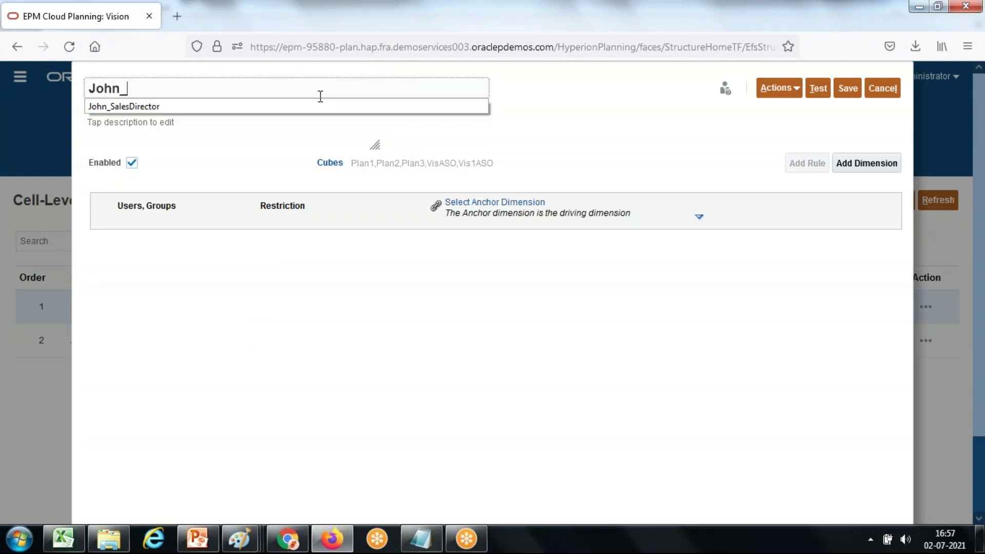
key(Down)
key(Return)
key(Tab)
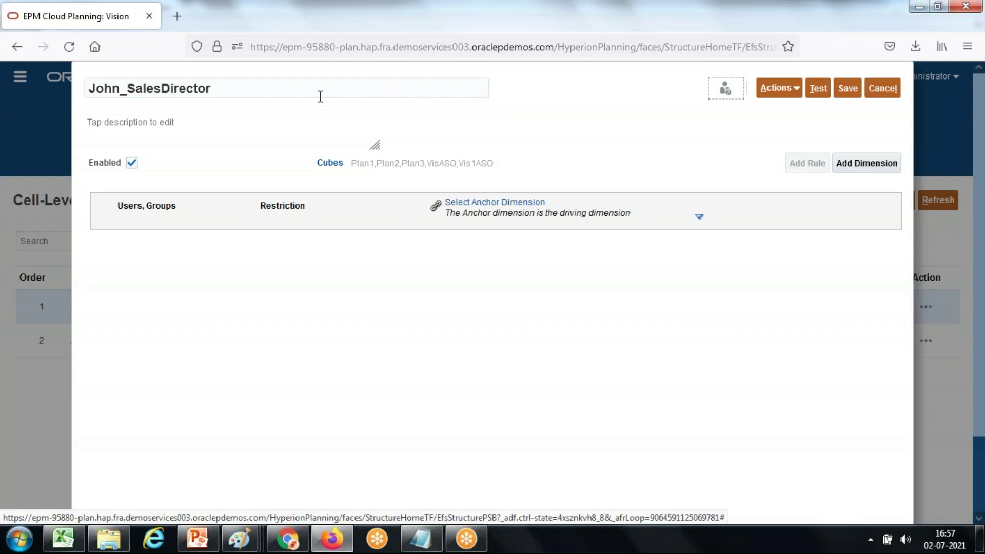
click(320, 97)
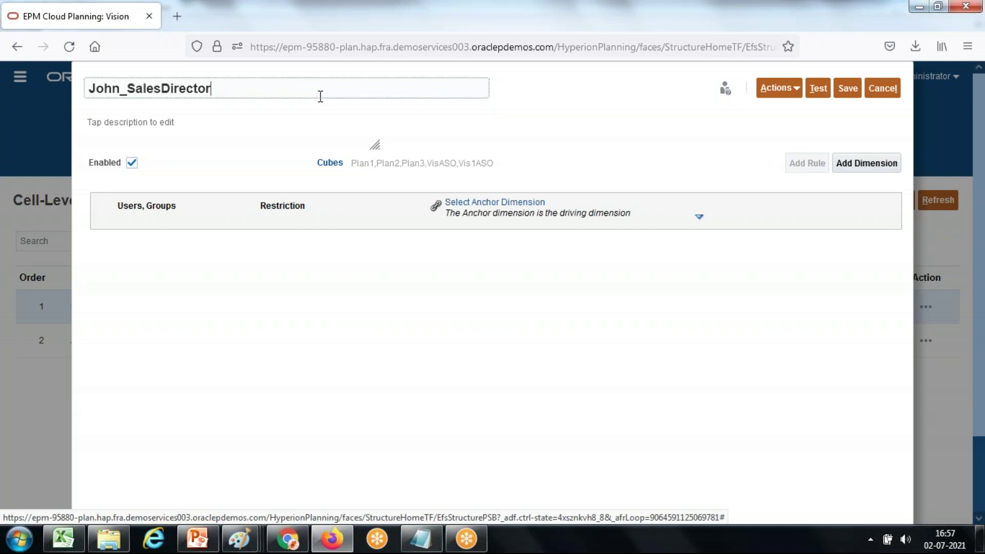
text(_testVersion)
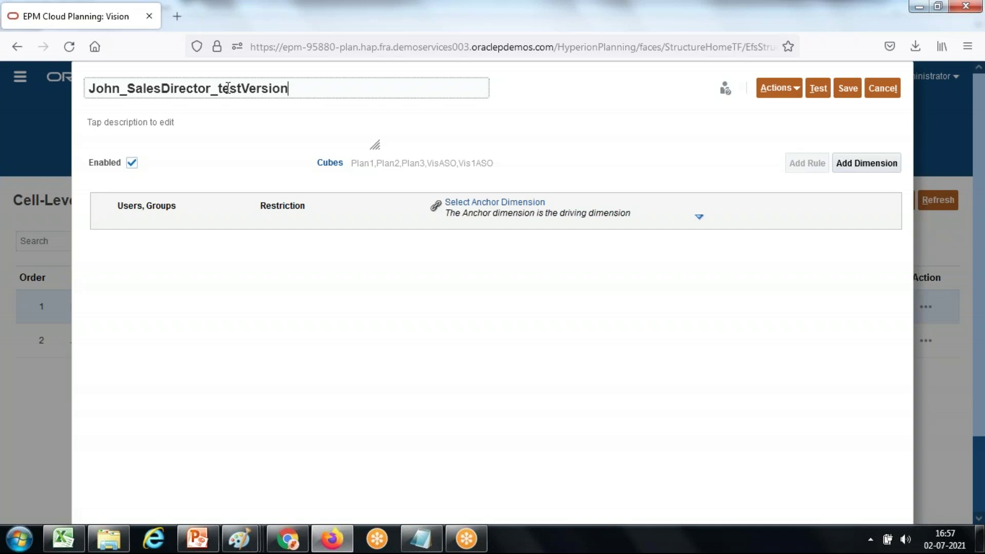
key(BackSpace)
text(T)
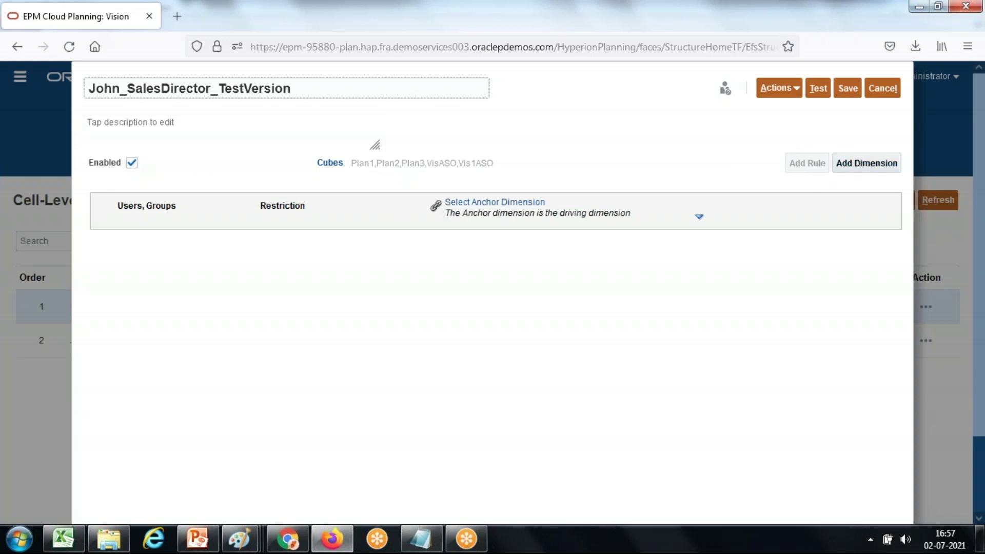
Step: Make Entity the anchor dimension and add Product as a rule dimension
click(526, 203)
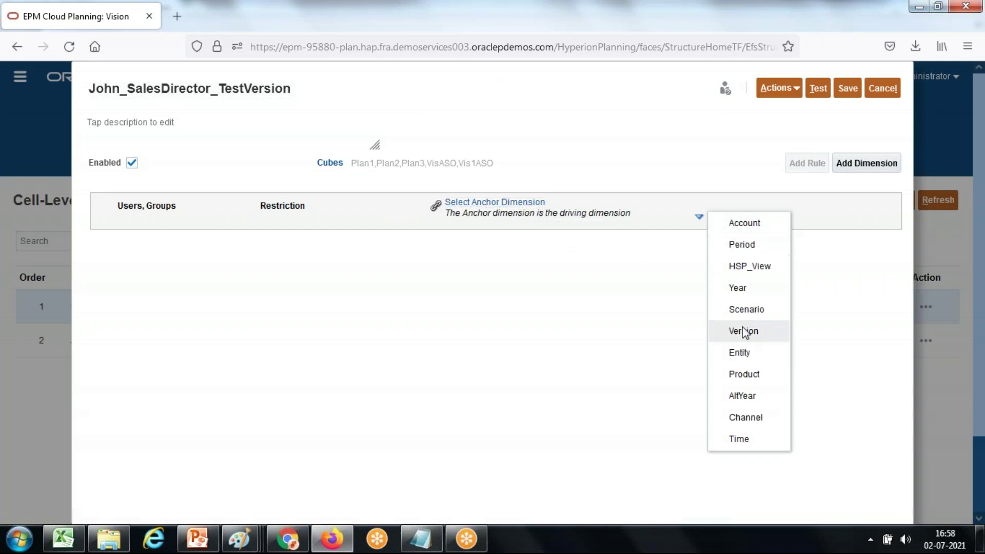
click(740, 354)
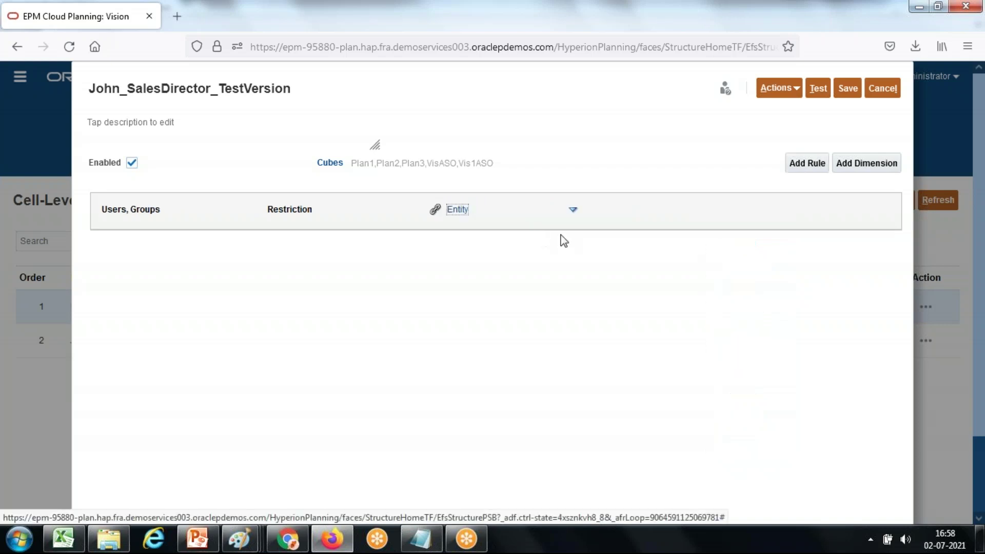
click(857, 166)
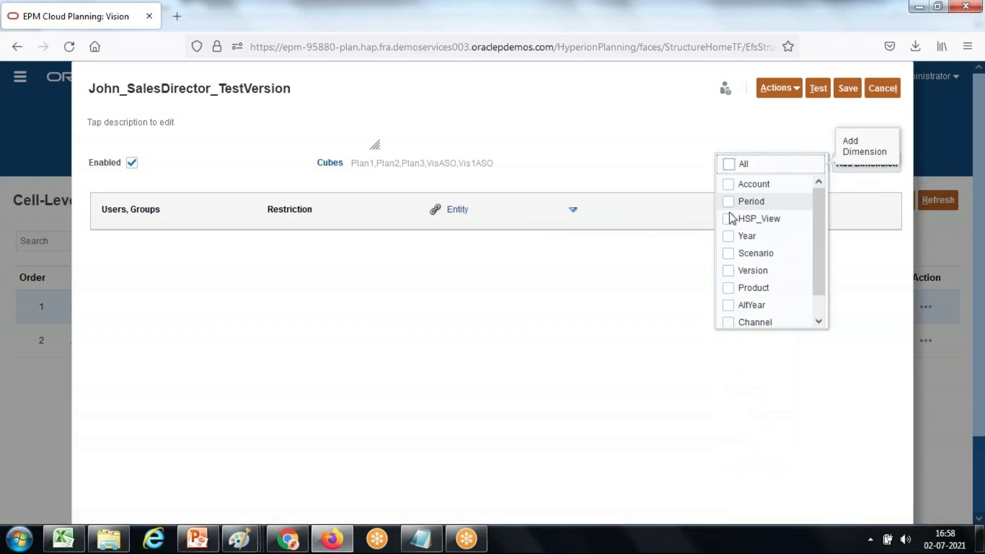
click(729, 288)
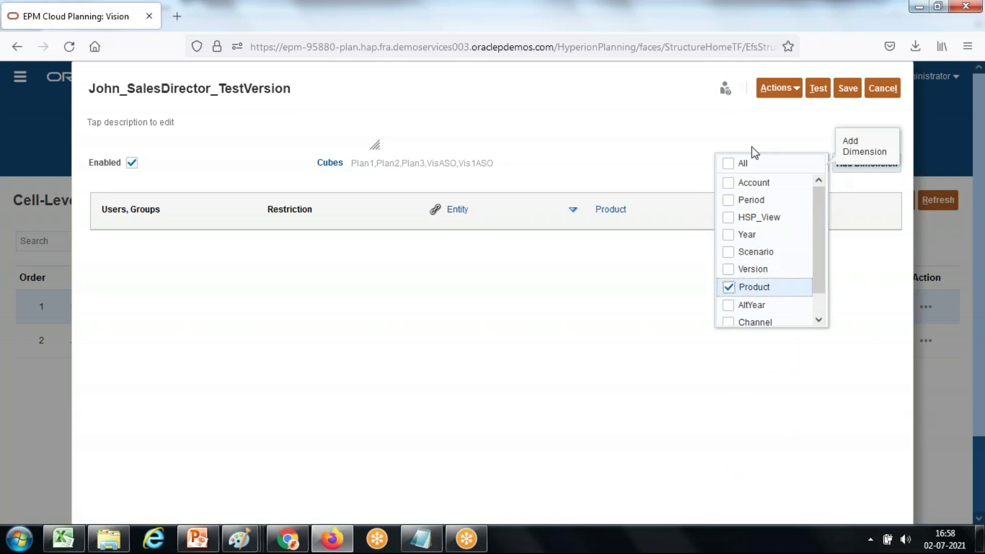
click(292, 240)
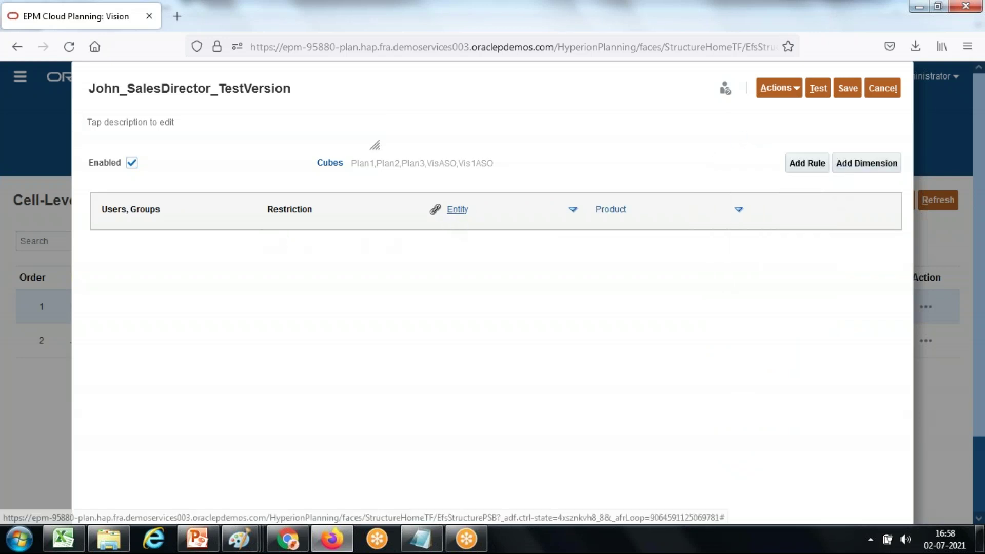
click(63, 539)
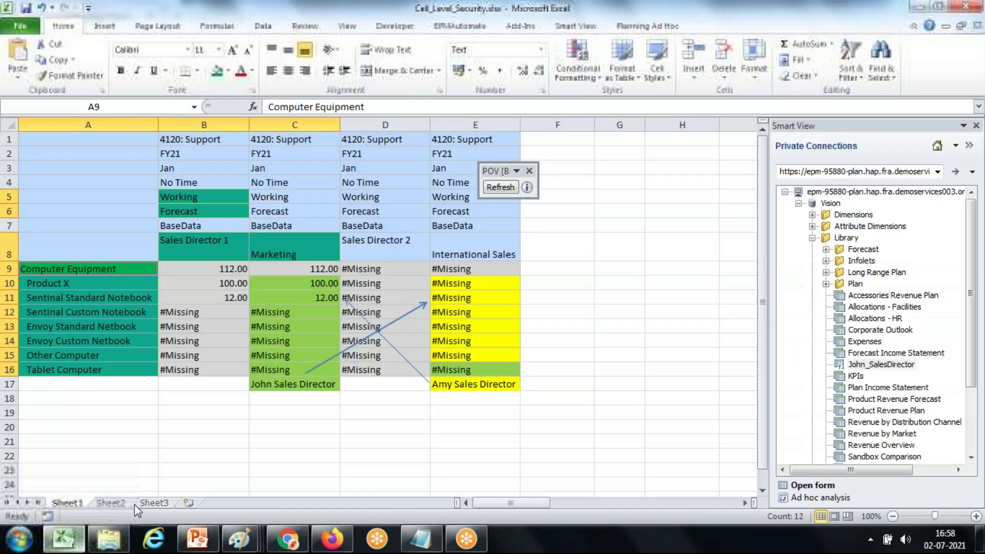
Step: Select the Sales Director header cells B8:C8 and D8:E8 in Excel
click(516, 285)
drag(184, 243, 308, 243)
click(216, 252)
click(303, 248)
drag(303, 249, 215, 251)
drag(388, 248, 479, 248)
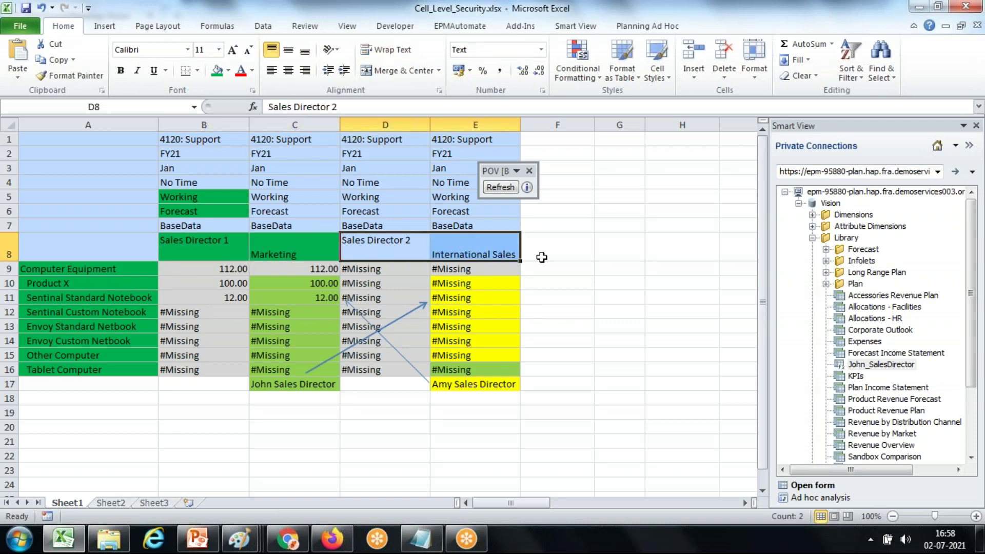
key(alt+Tab)
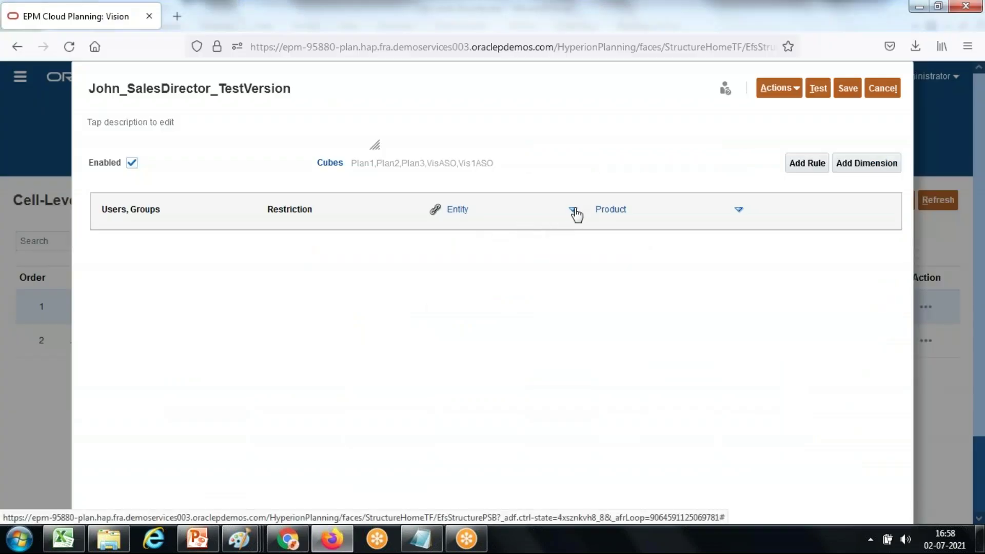
Step: Add a rule row for the sales-director user, keeping the Deny Read restriction
click(799, 164)
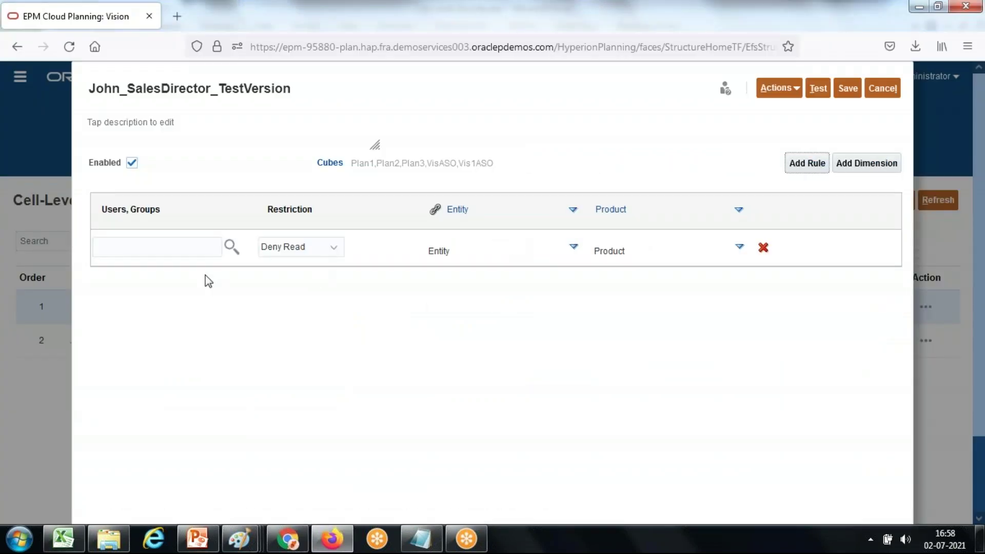
click(158, 249)
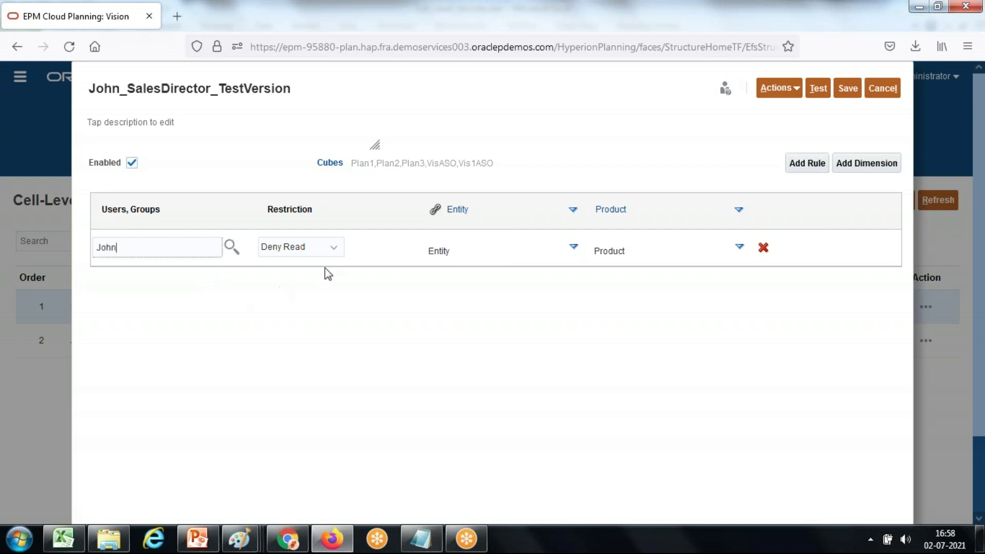
click(302, 250)
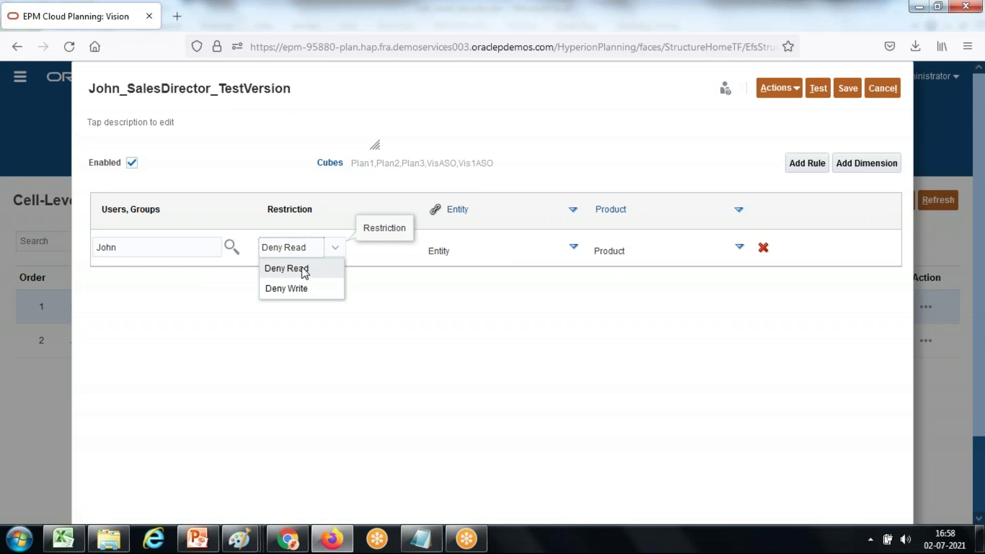
click(302, 269)
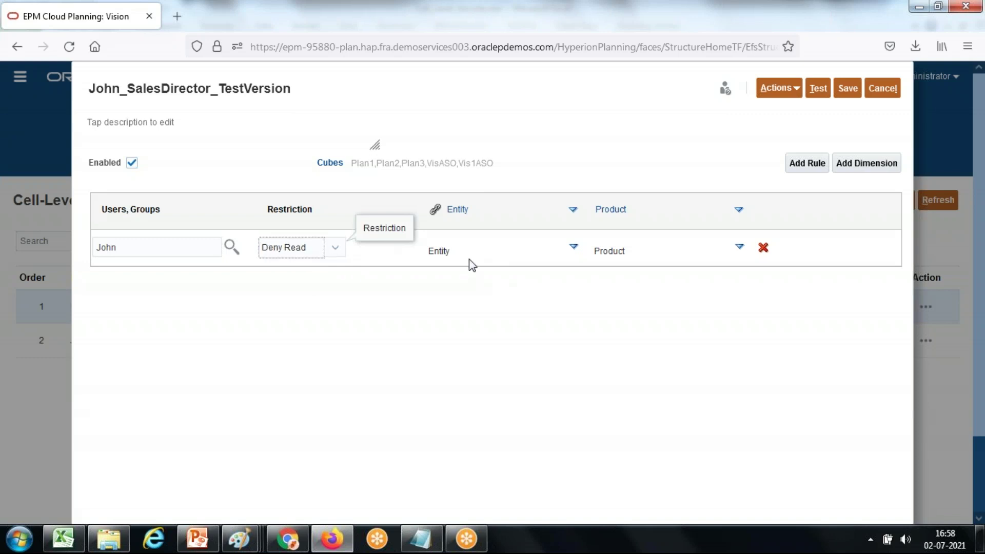
Step: Set the rule's Entity member to IDescendants("Sales Director 2") under Management Rollup > Sales VP
click(572, 249)
click(650, 251)
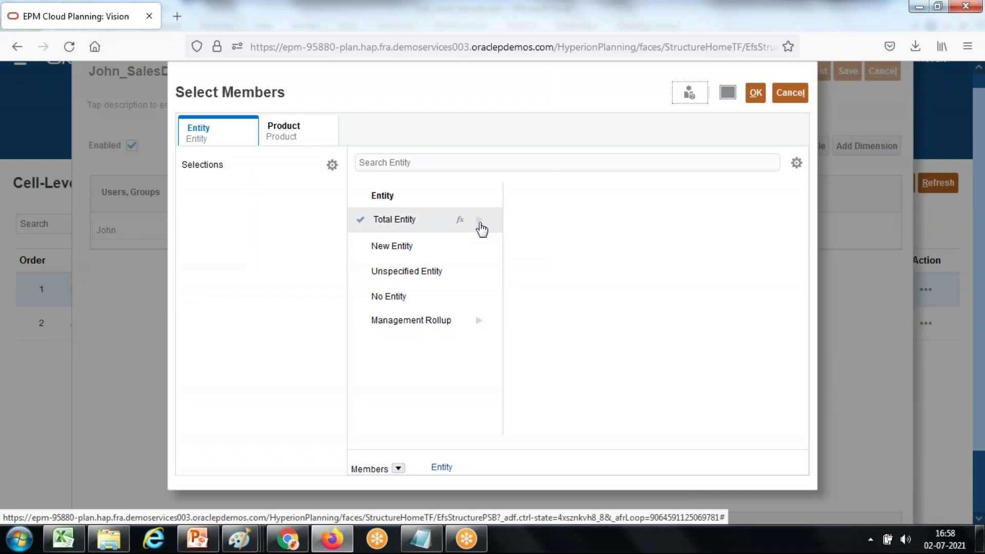
click(479, 320)
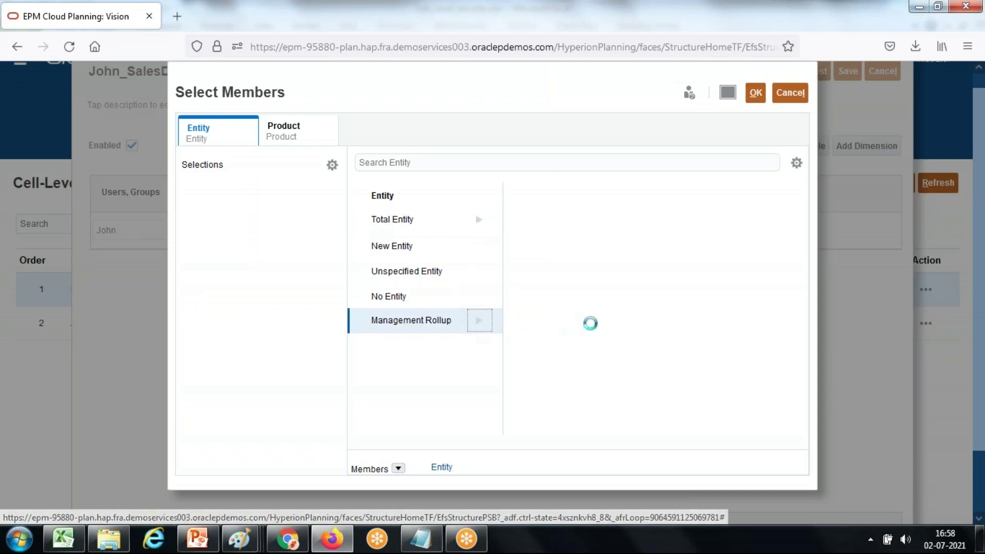
click(634, 262)
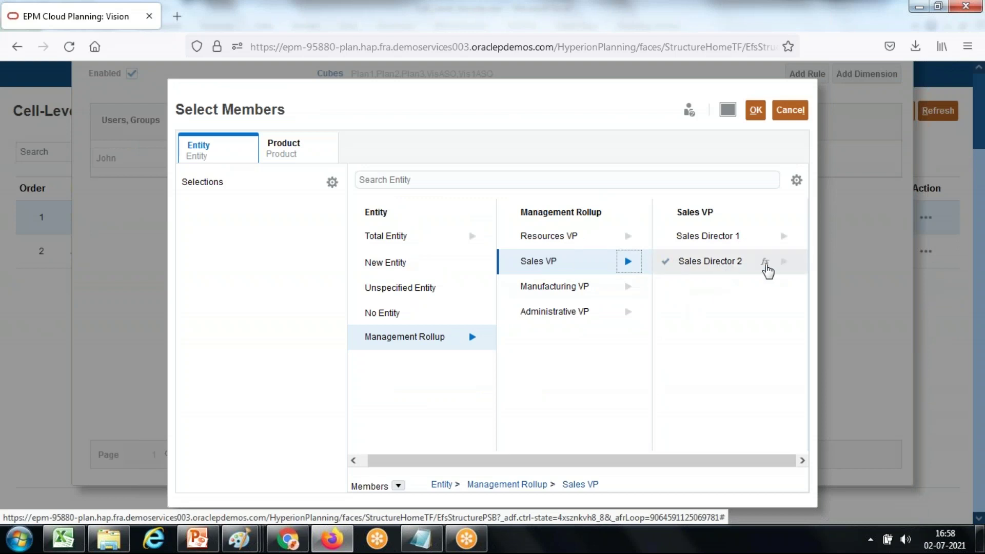
click(764, 263)
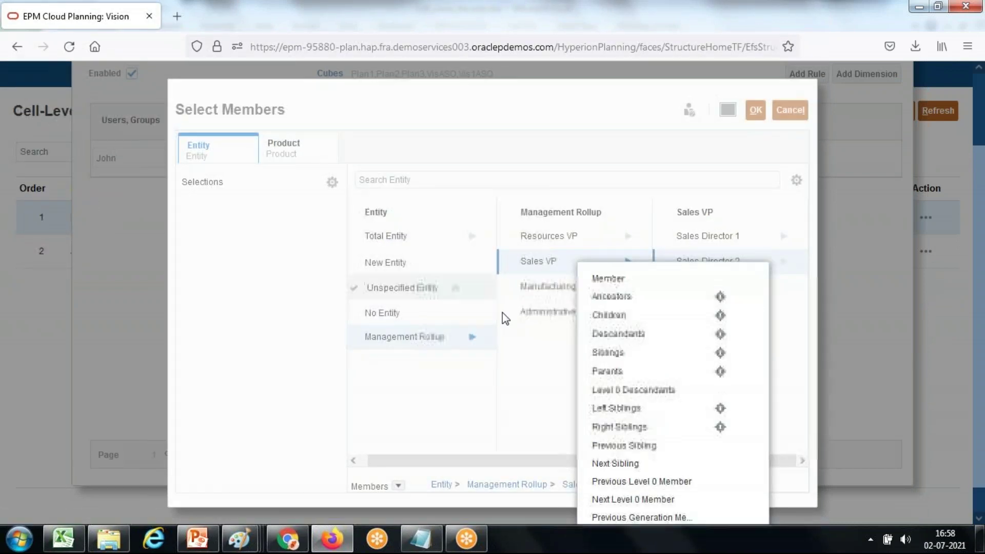
click(720, 334)
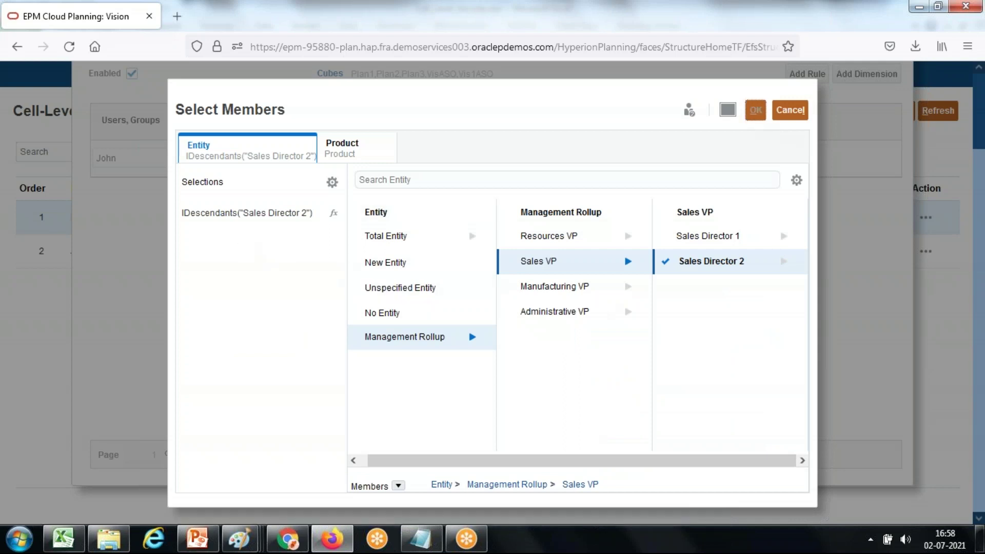
click(755, 110)
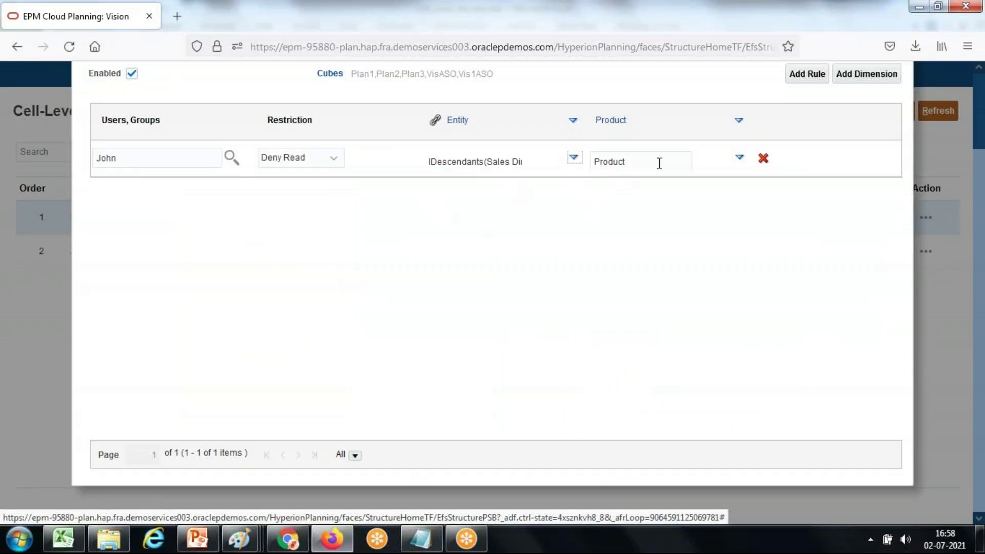
click(740, 160)
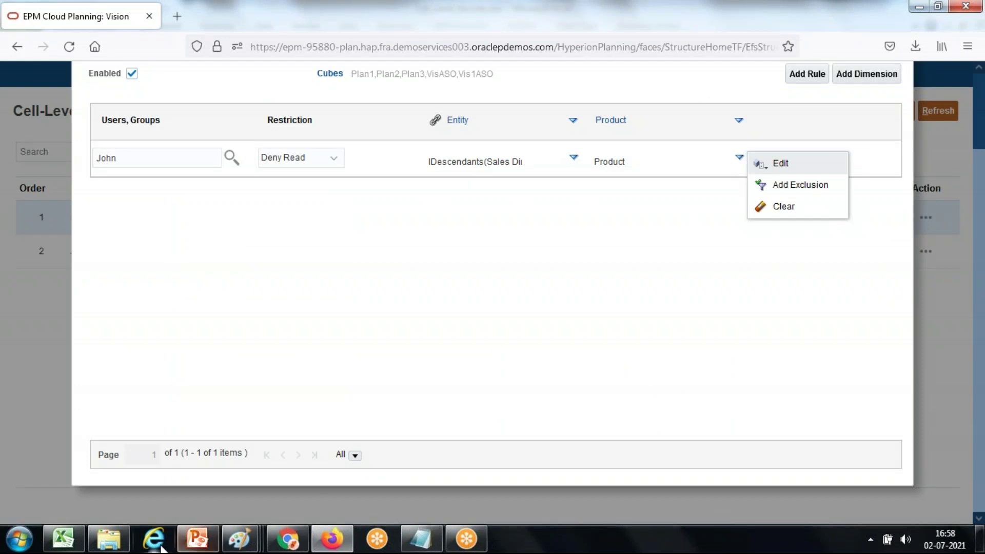
click(63, 539)
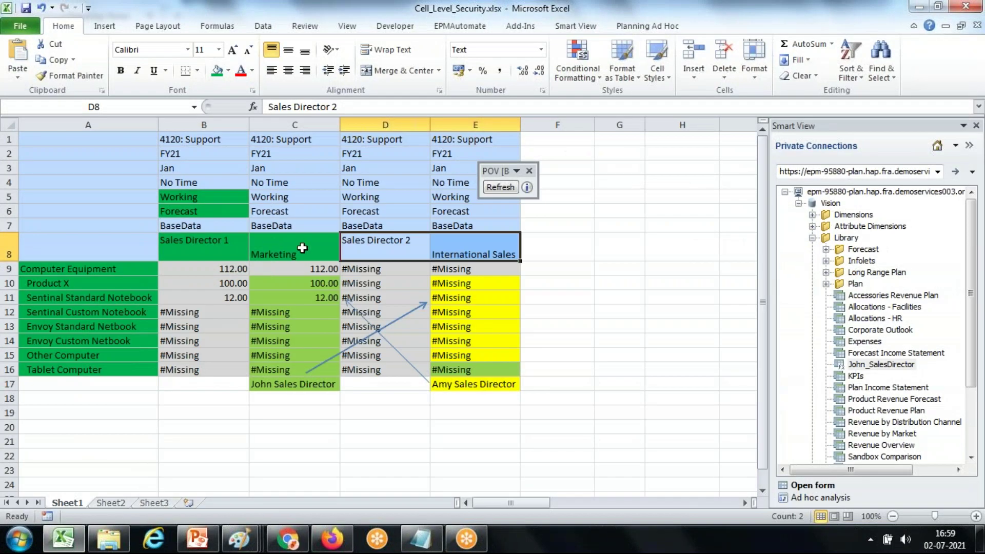
Step: Select A9:C17 in Excel and compare it with the web form's #noaccess cells
drag(93, 268, 304, 386)
click(288, 539)
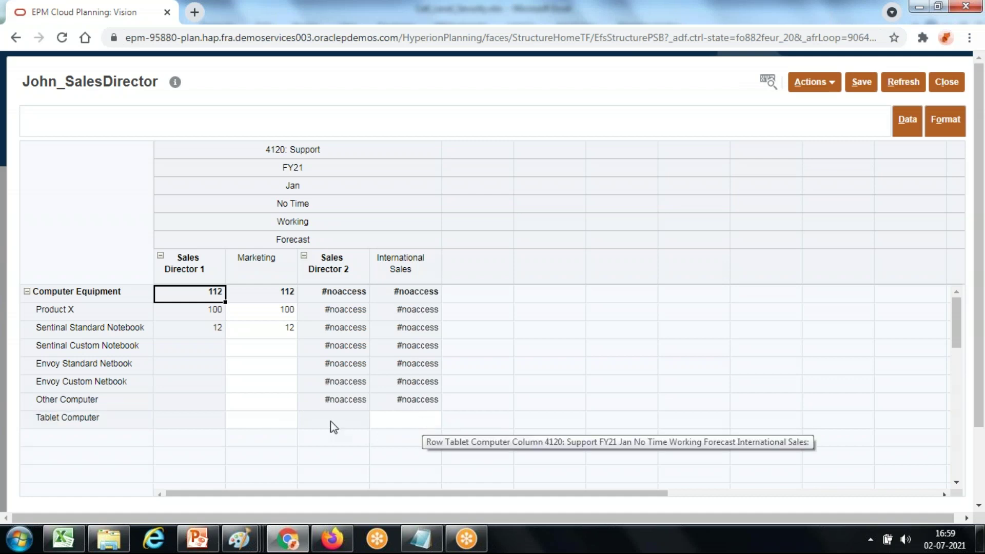
click(333, 539)
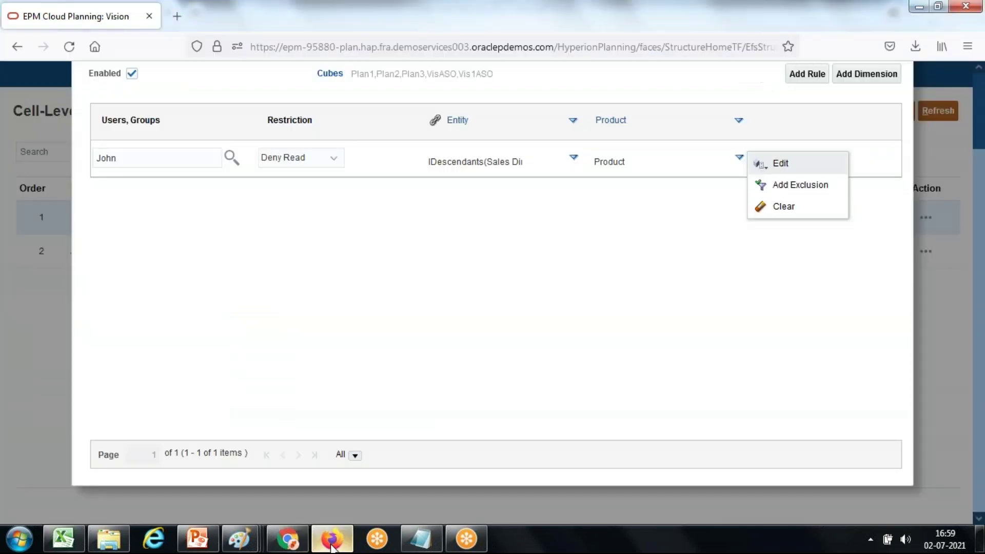
Step: Set the rule's Product member to IDescendants of Computer Equipment under Total Product
click(802, 169)
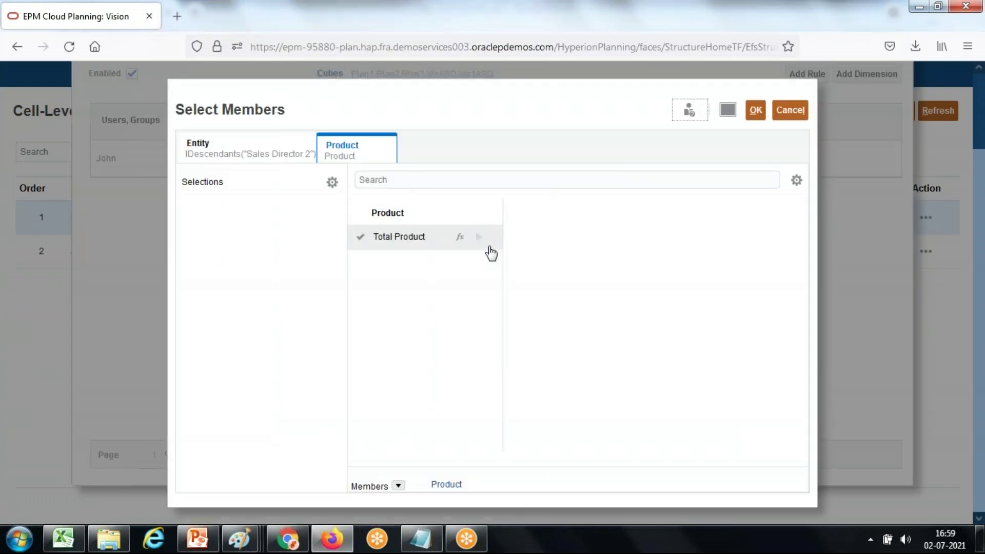
click(479, 237)
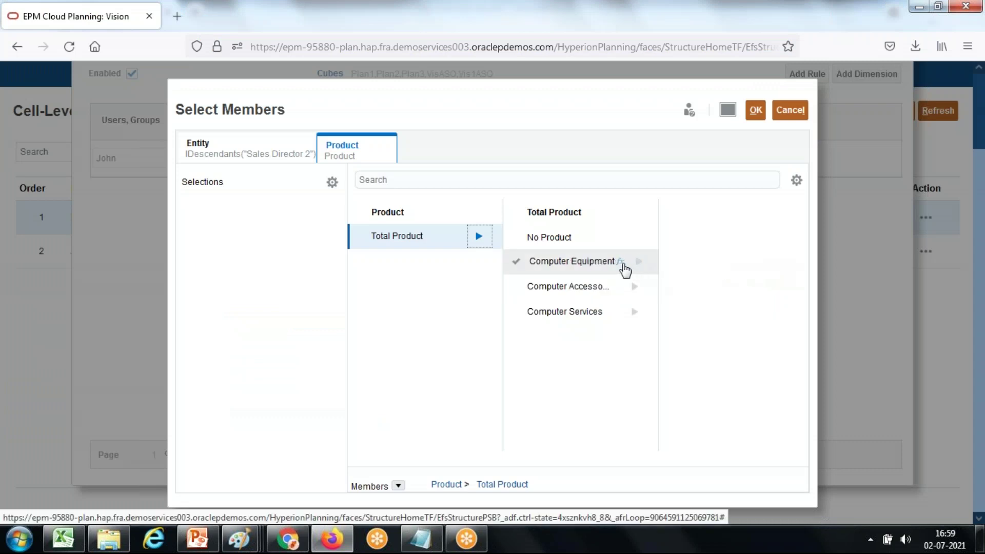
click(623, 261)
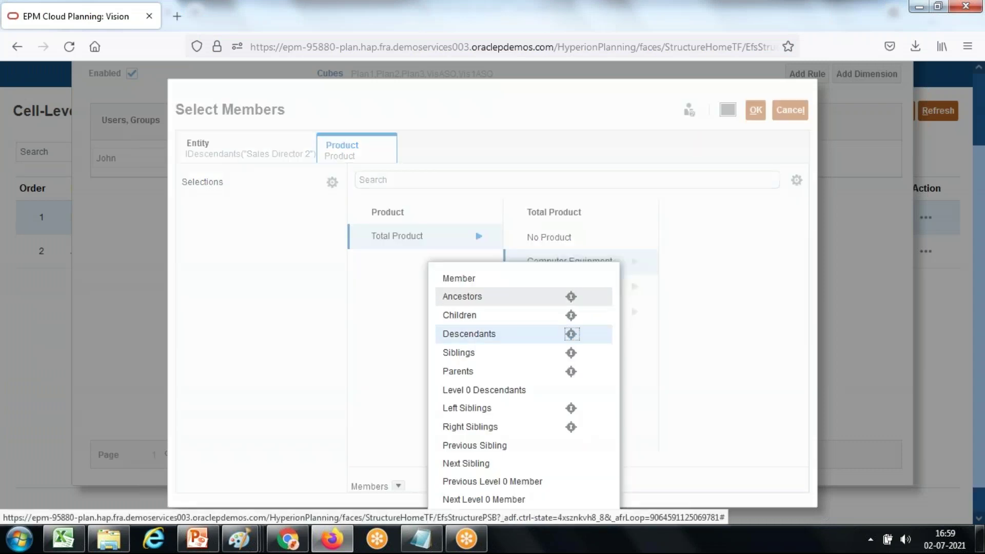
click(572, 334)
click(755, 110)
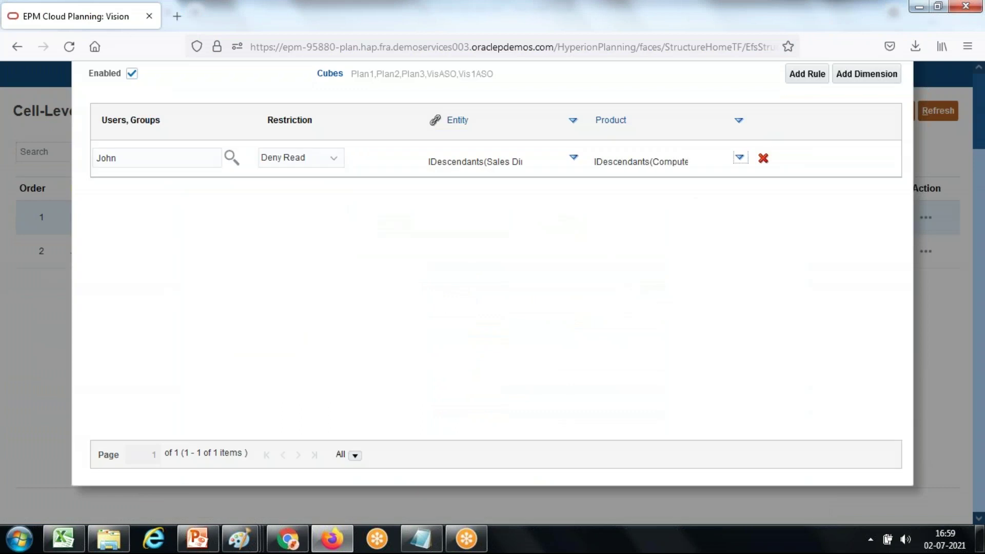
click(740, 157)
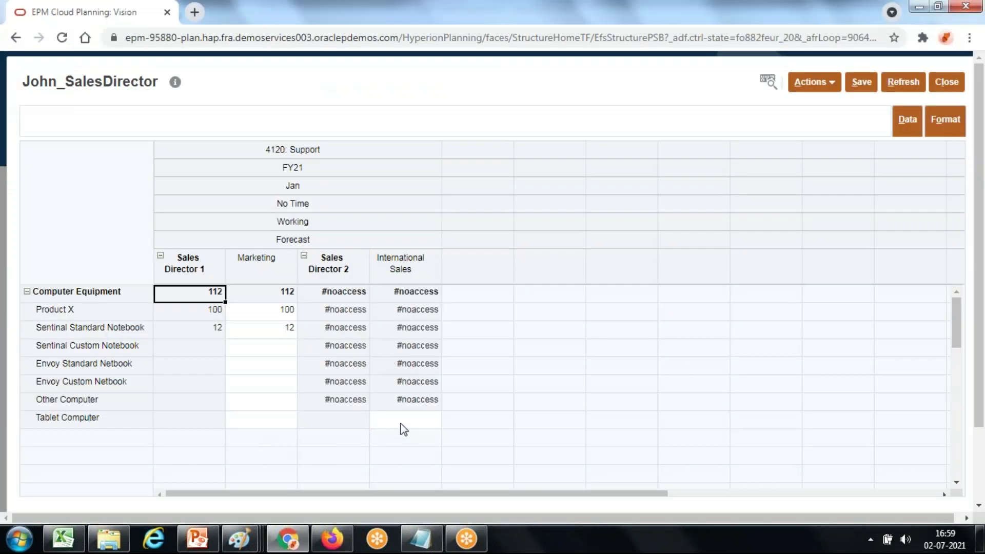
Step: Add a Product exclusion for Tablet Computer, picked under Total Product > Computer Equipment
click(401, 424)
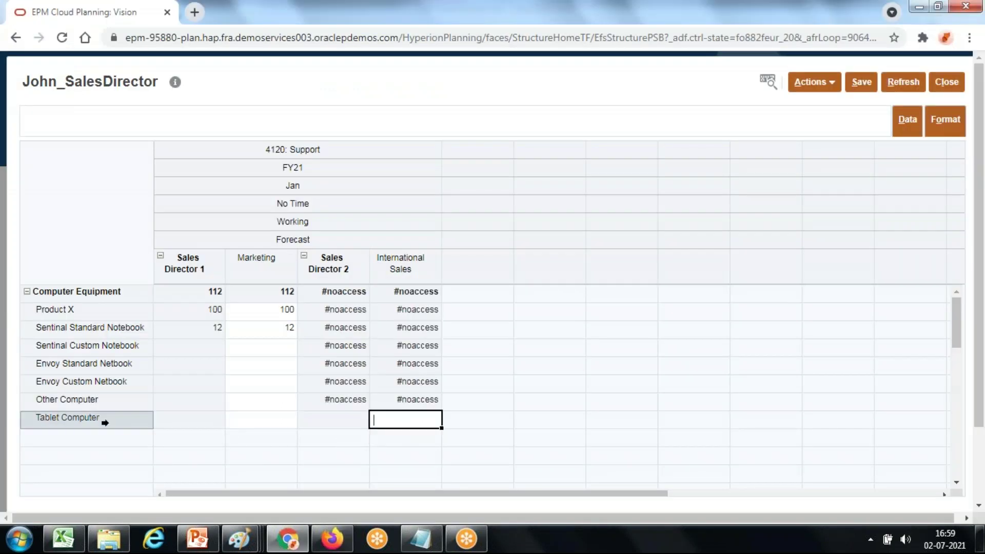
click(103, 425)
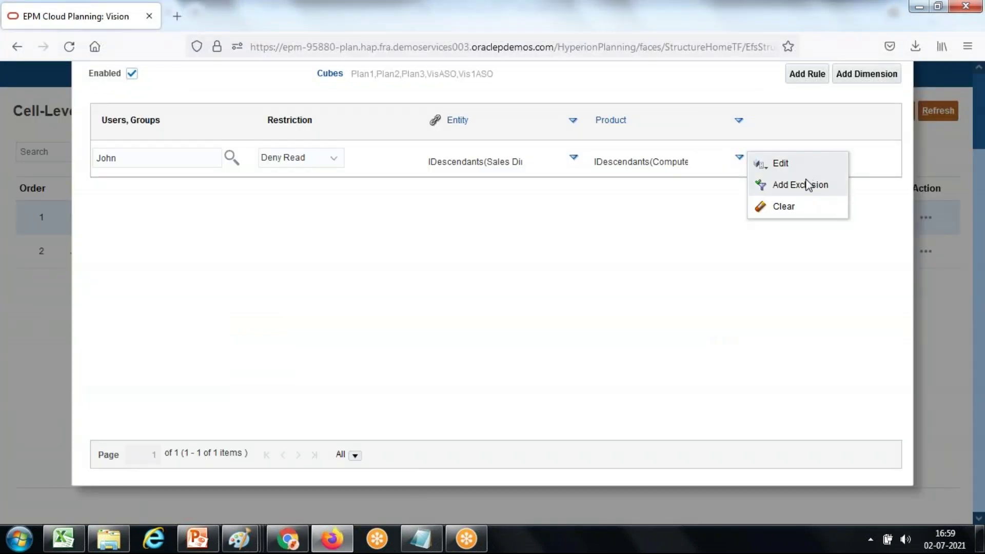
click(808, 185)
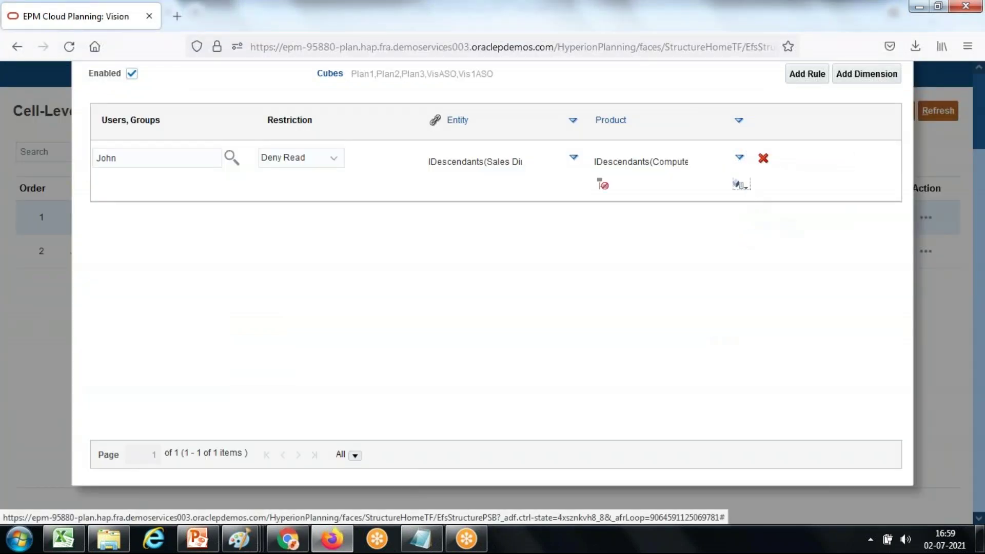
click(740, 185)
click(479, 237)
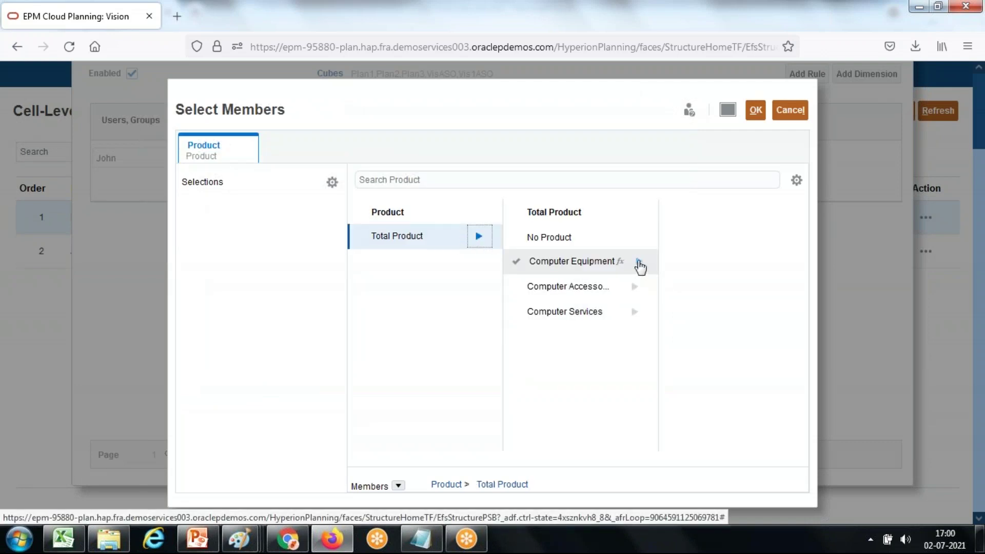
click(635, 262)
click(667, 388)
click(755, 110)
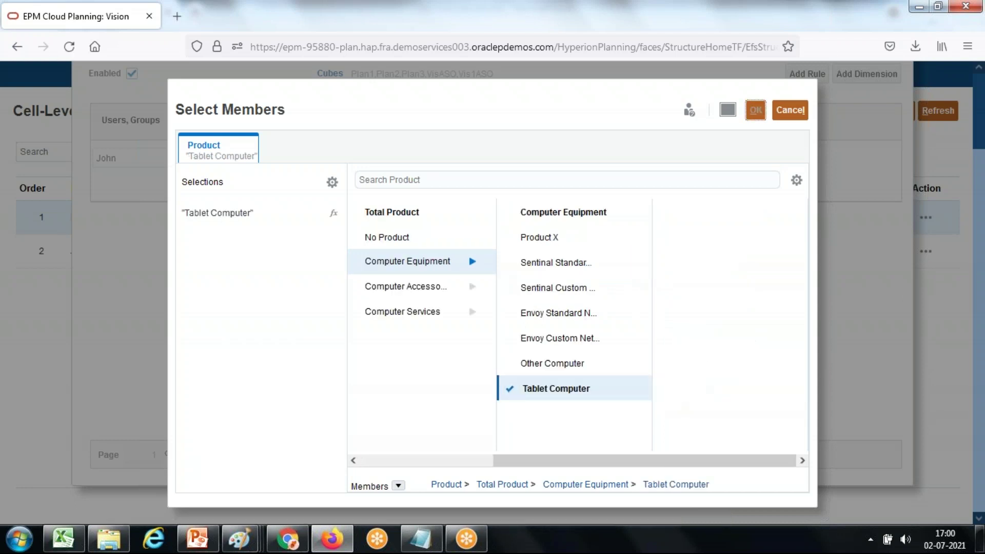
scroll(282, 184, up, 2)
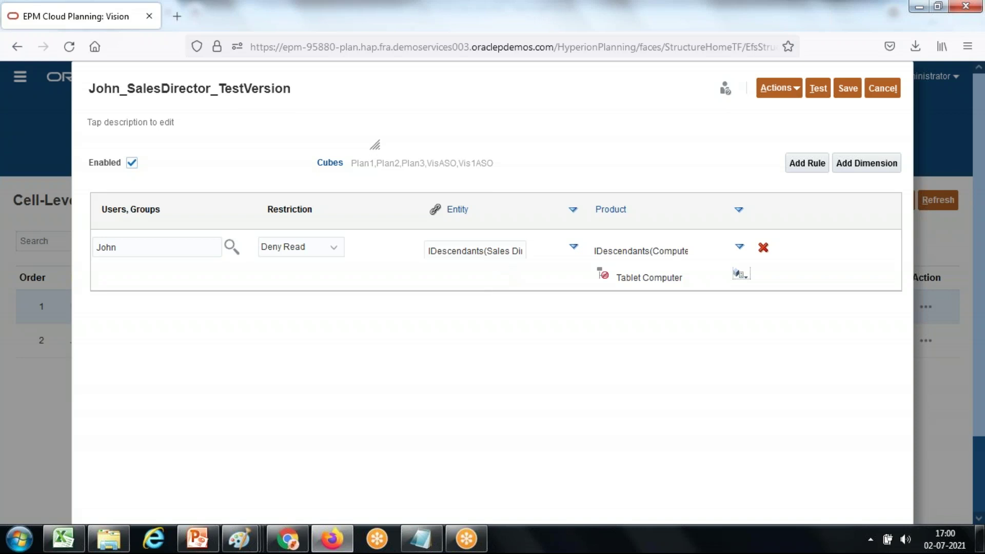
Step: Check the Entity and Product values, save the TestVersion rule, and start a test
key(shift+End)
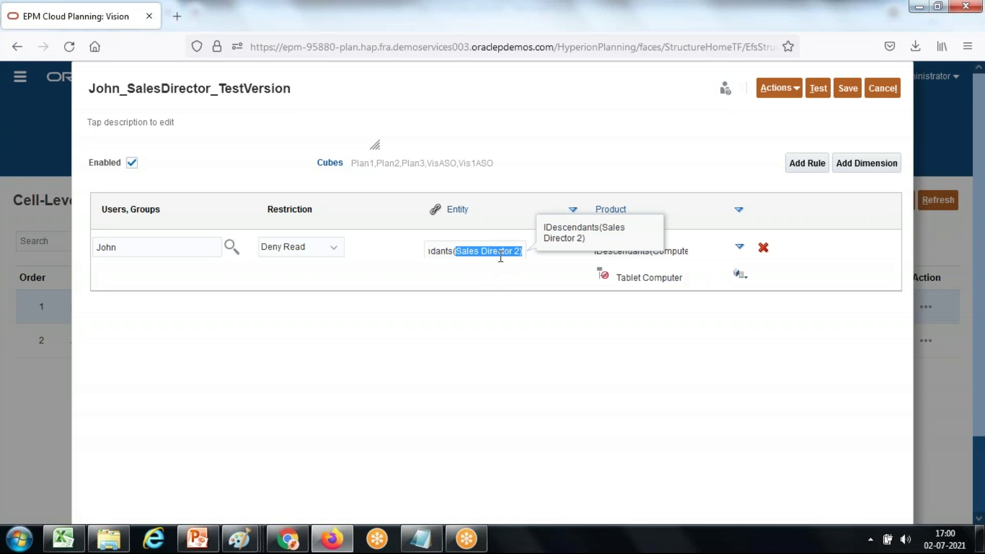
drag(650, 251, 738, 253)
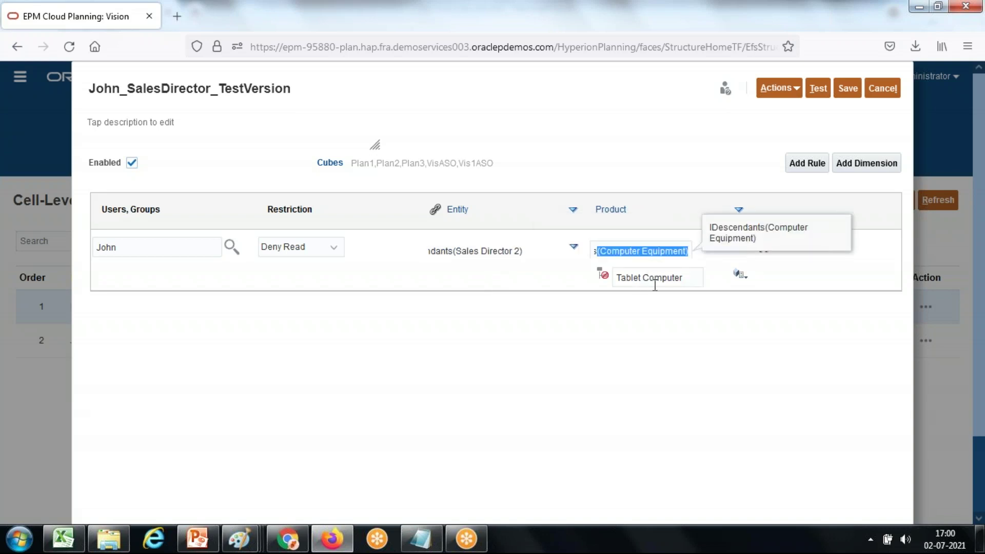
click(849, 88)
click(574, 203)
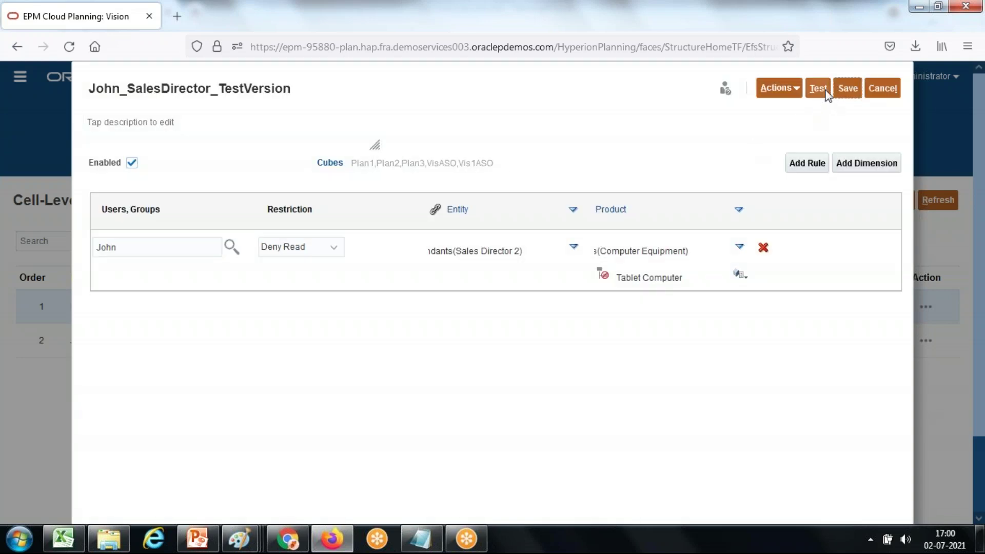
click(820, 95)
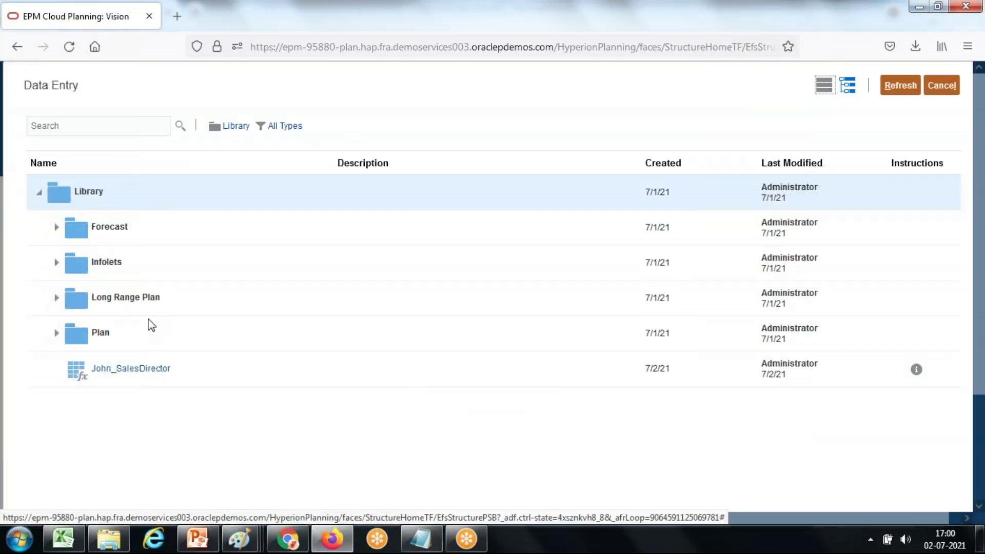
Step: Test the John_SalesDirector form as the sales director user, confirming only Tablet Computer is accessible
click(129, 368)
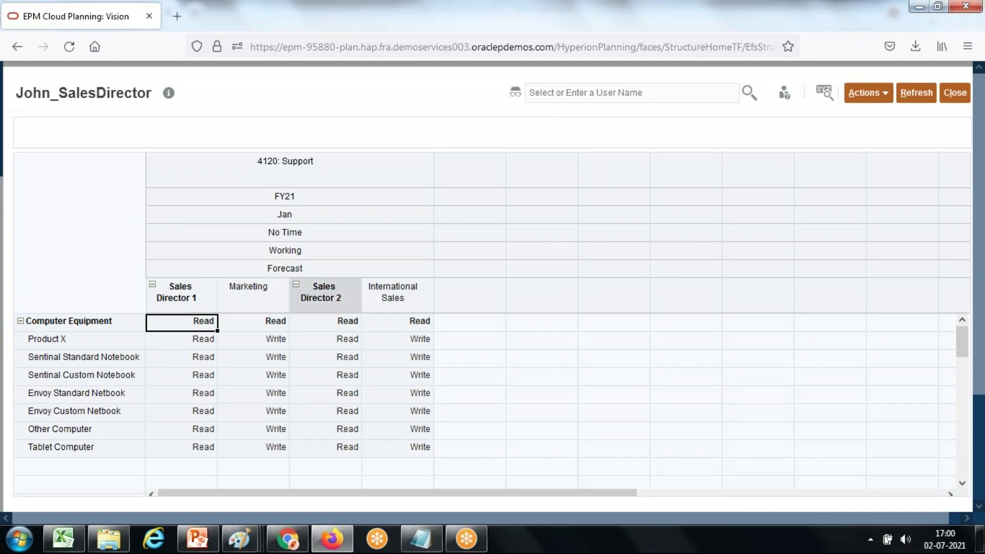
click(590, 84)
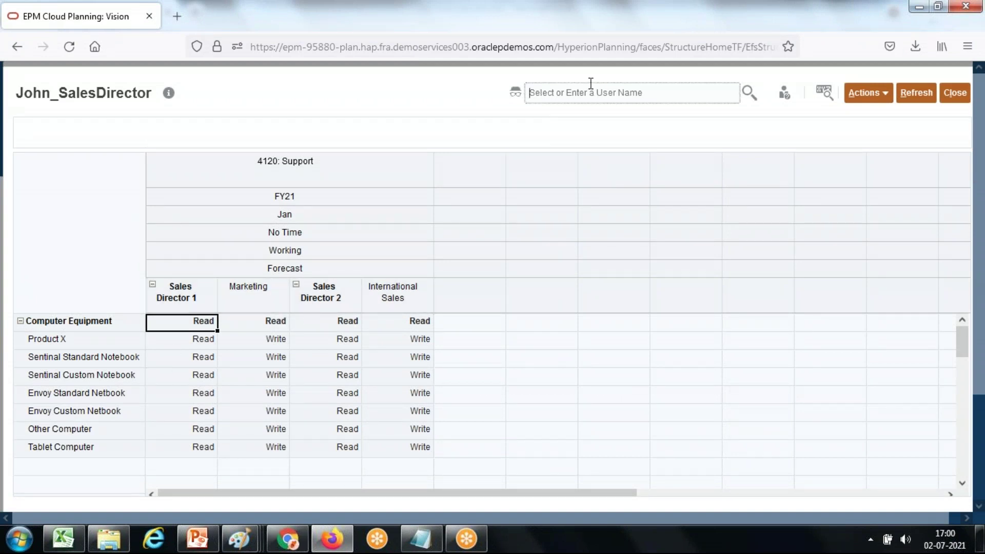
text(John)
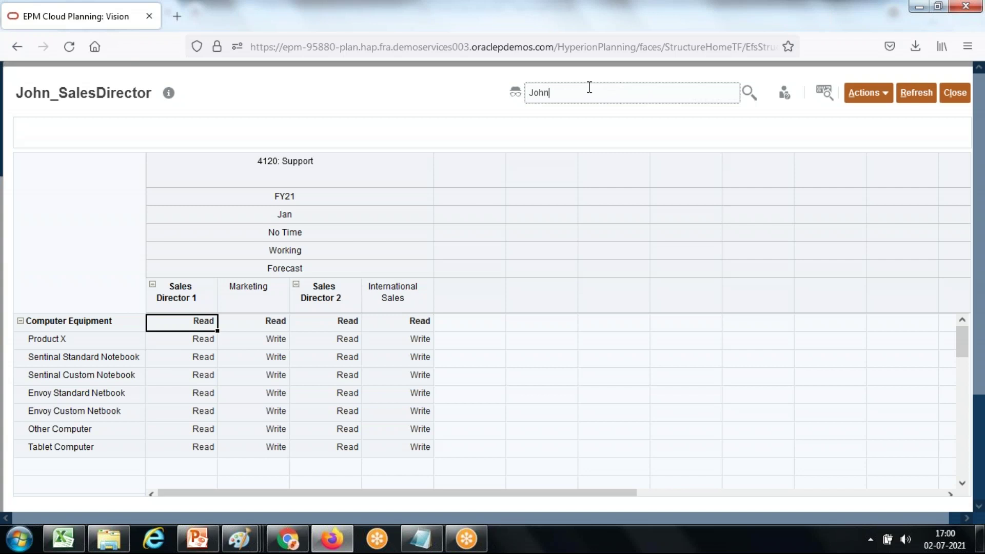
key(Return)
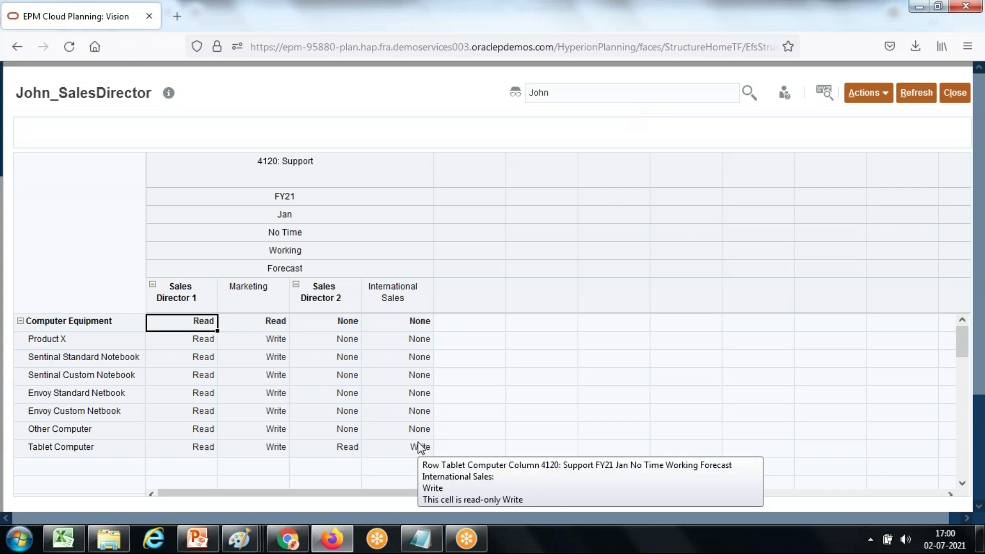
click(955, 92)
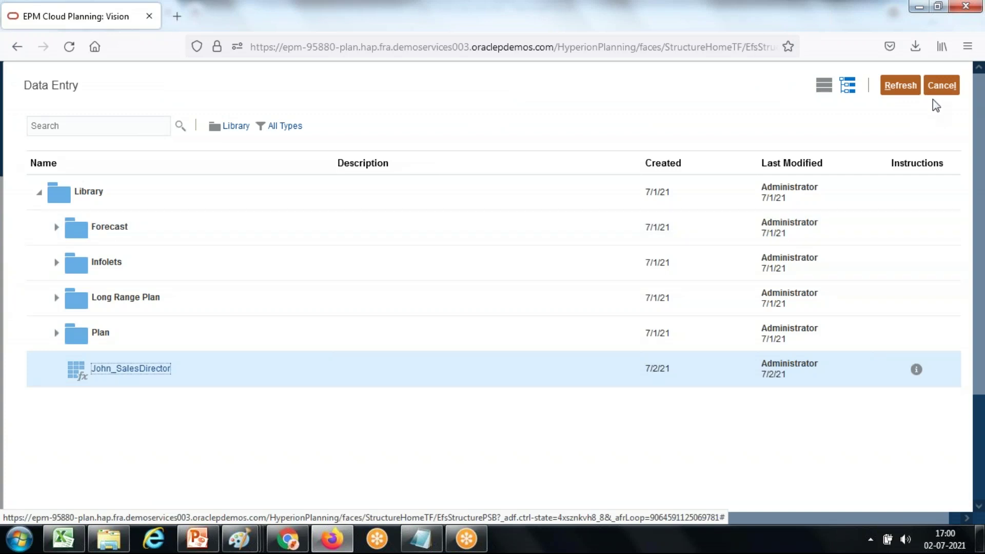
Step: Close the John_SalesDirector form in the user's window and return to the home page
click(350, 530)
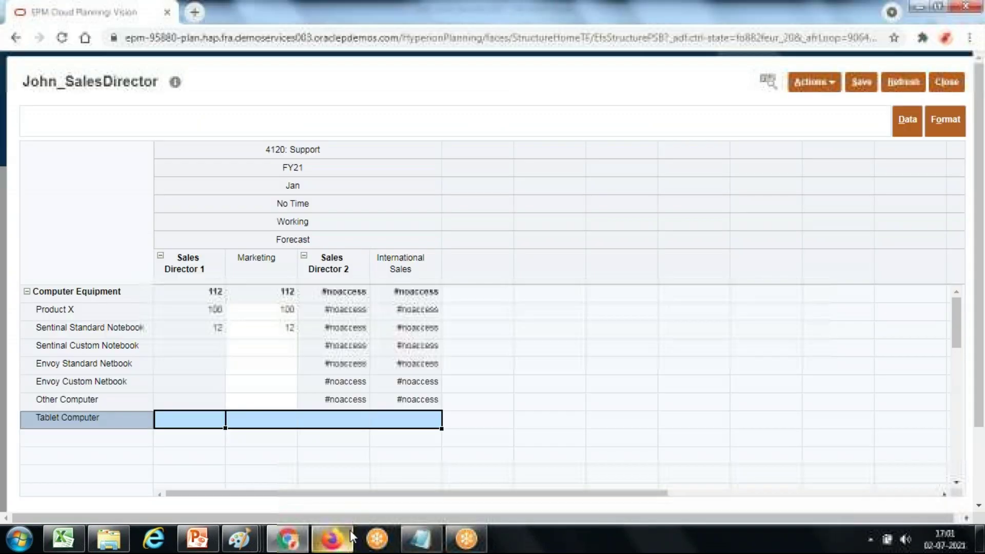
click(947, 83)
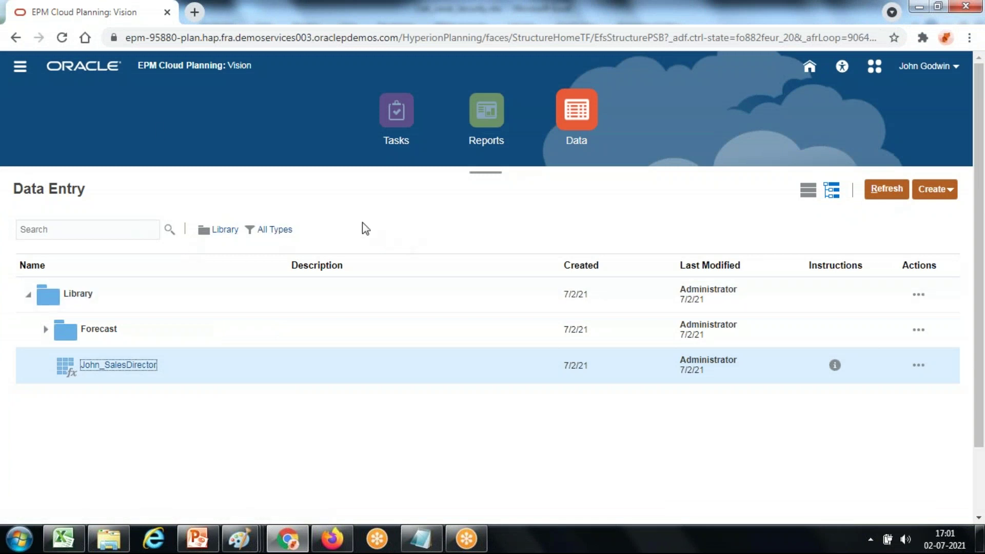
click(819, 69)
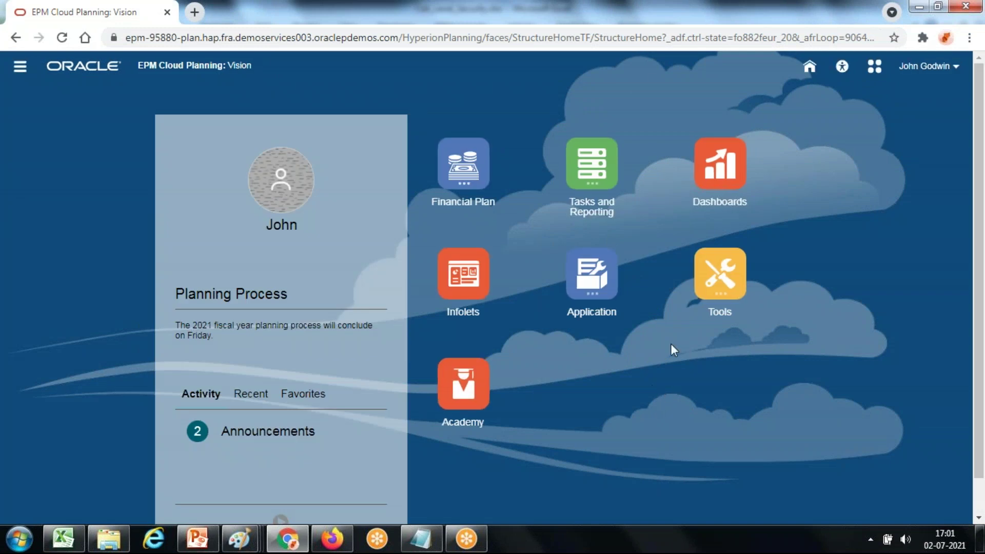
click(590, 285)
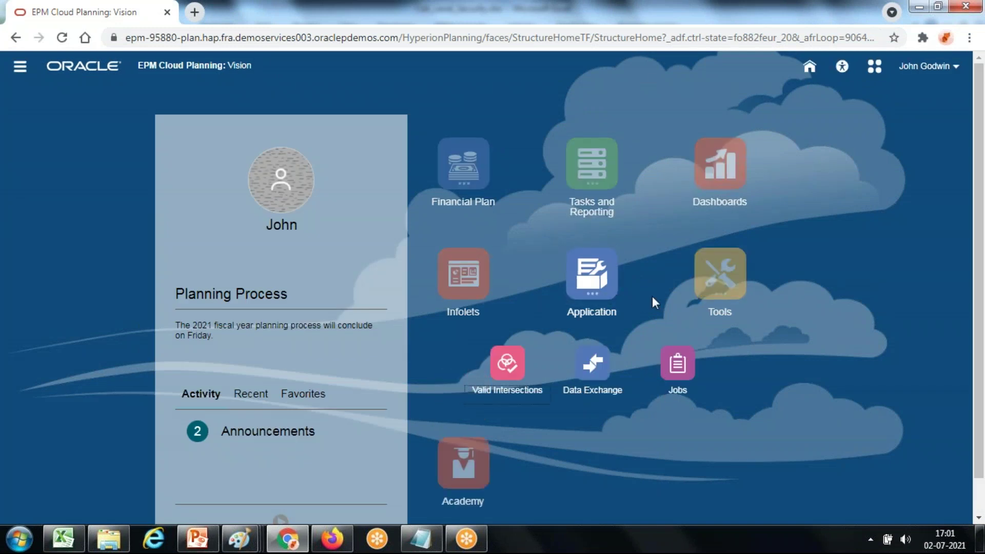
Step: Cancel the form selection and the rule editor in the administrator's window
click(332, 539)
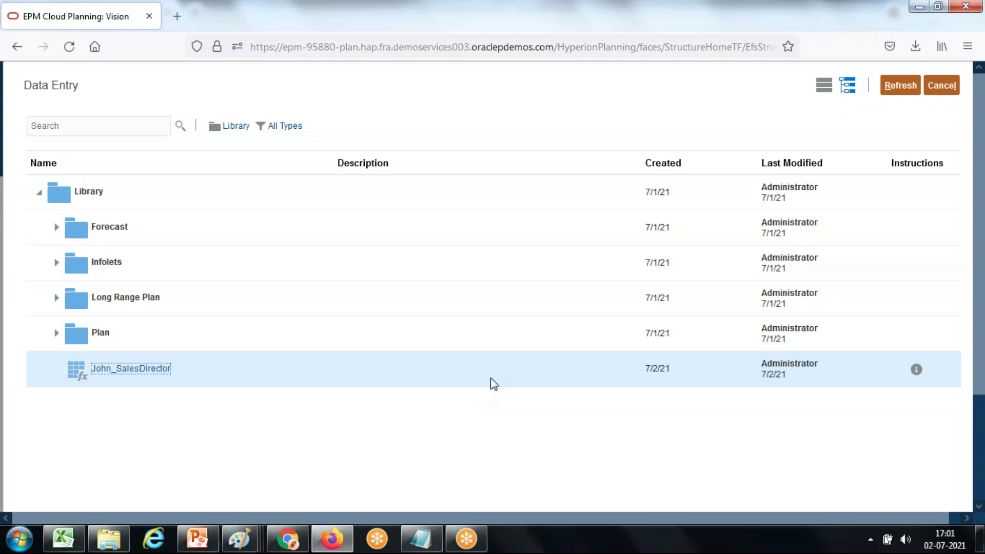
click(942, 87)
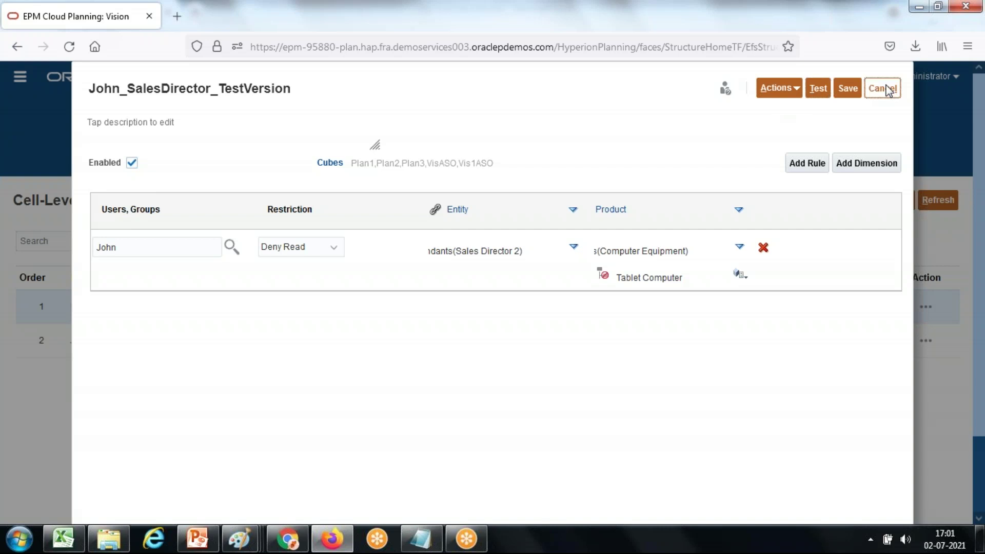
click(886, 85)
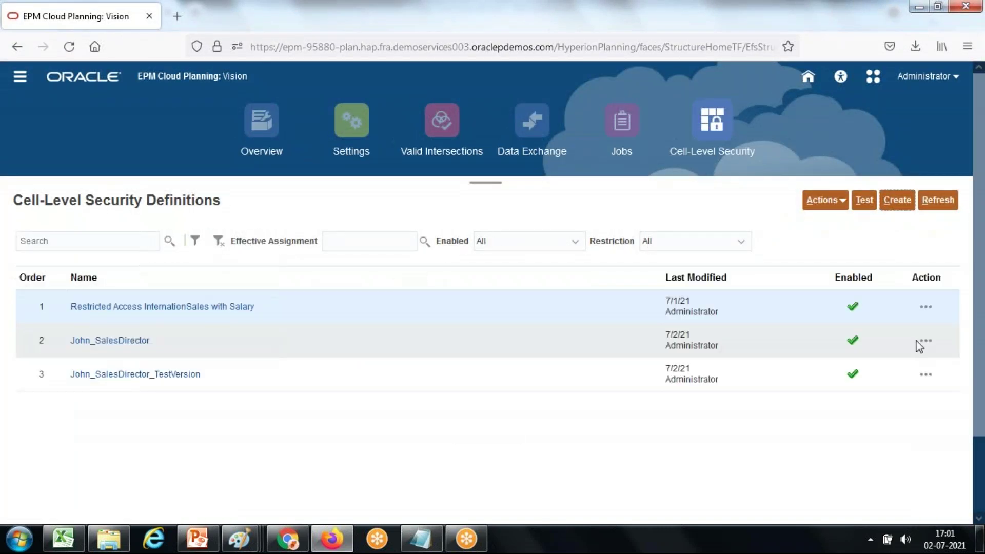
Step: Uncheck Enabled on the original John_SalesDirector rule, save it, and close the editor
click(926, 341)
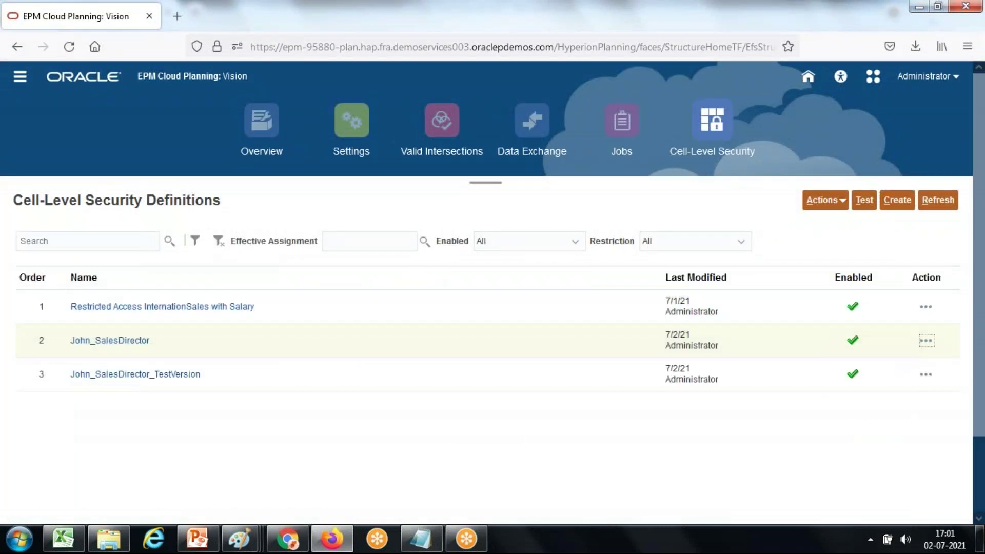
click(888, 351)
click(132, 163)
click(851, 86)
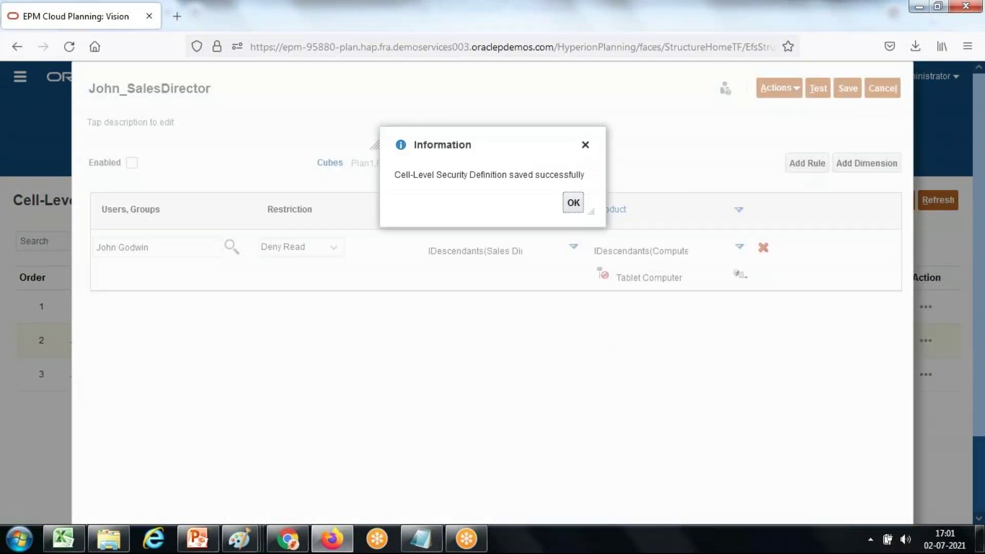
click(571, 204)
click(884, 93)
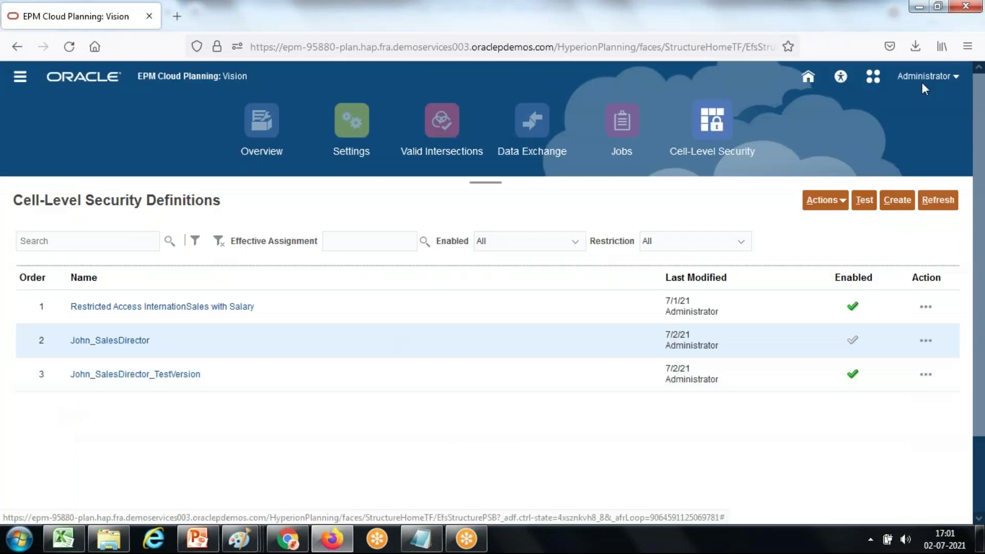
Step: In the user's window, open the SalesDirector form via Tasks and Reporting > Data
click(288, 539)
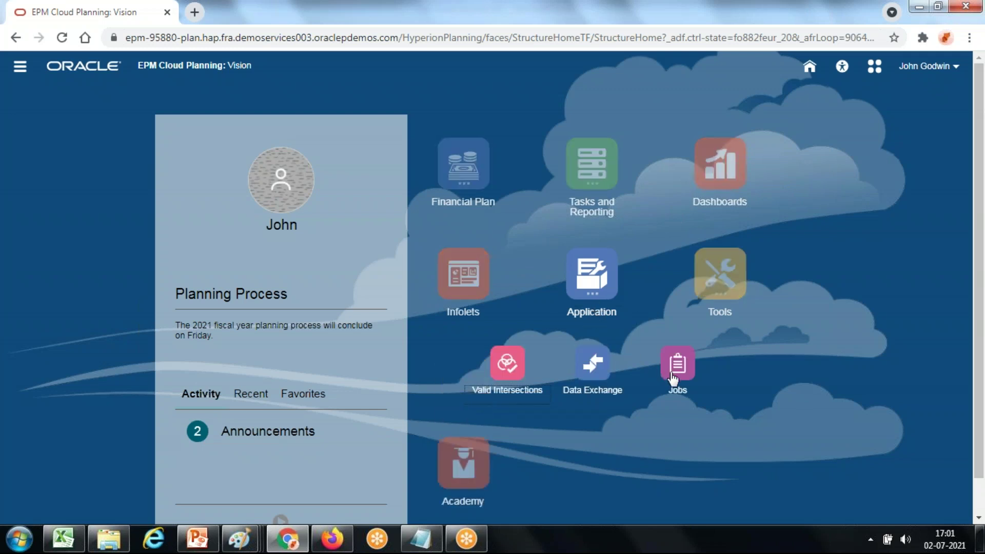
click(601, 215)
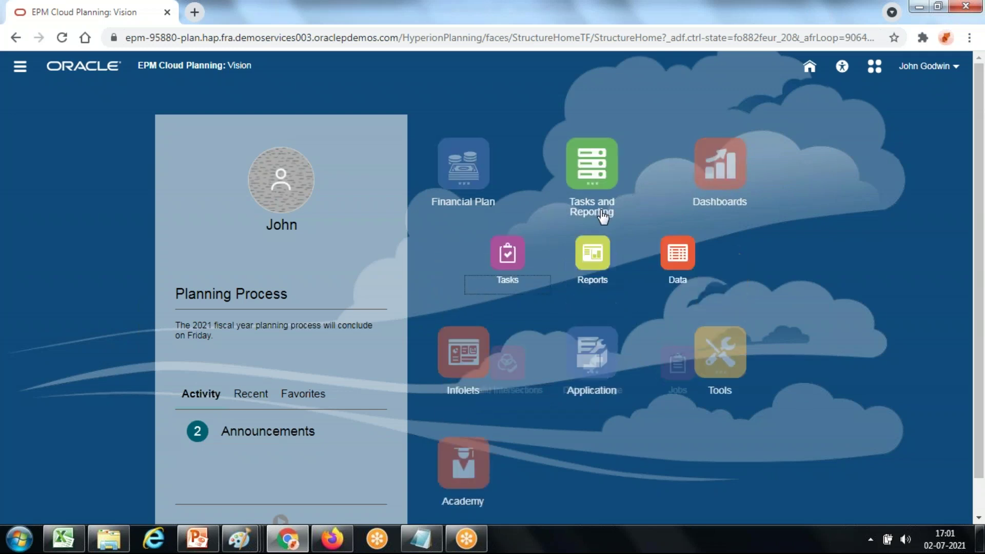
click(673, 256)
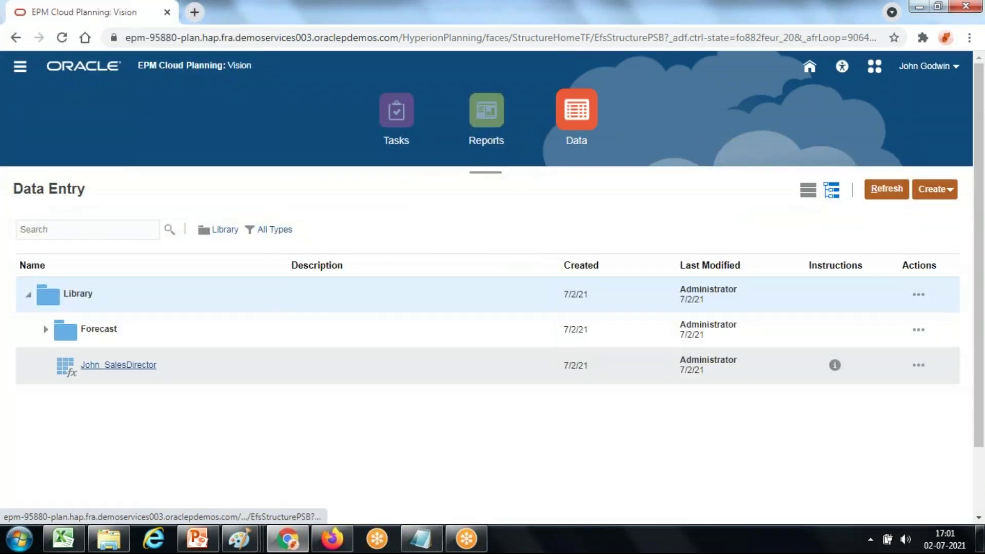
click(119, 365)
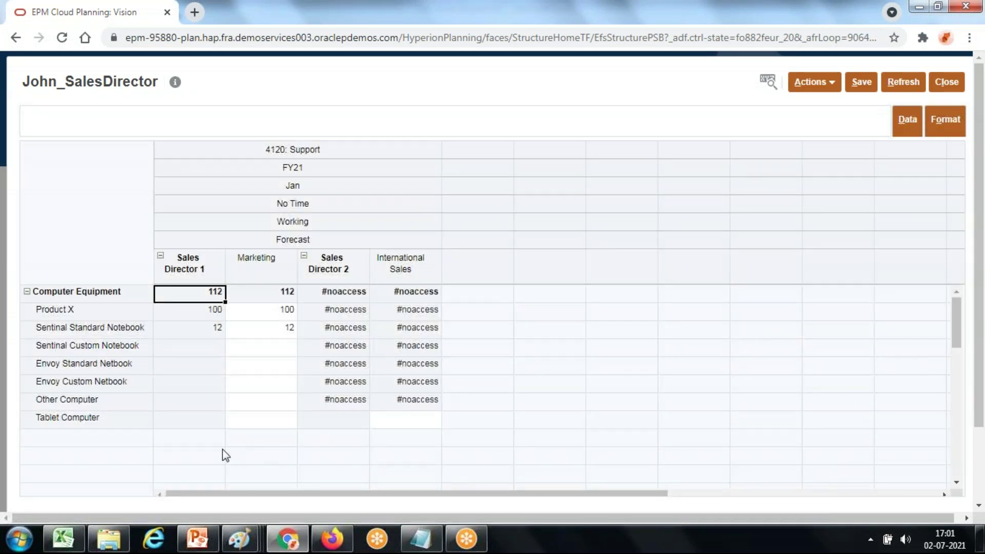
Step: Paste the form screenshot into a new Paint image and delete its blank right part
mouse_move(239, 538)
click(242, 484)
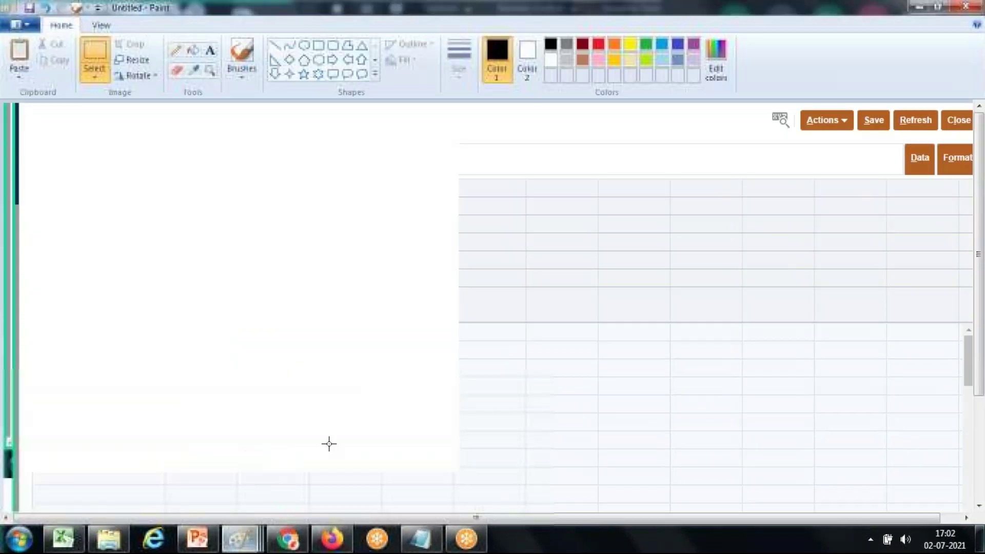
key(ctrl+n)
click(520, 269)
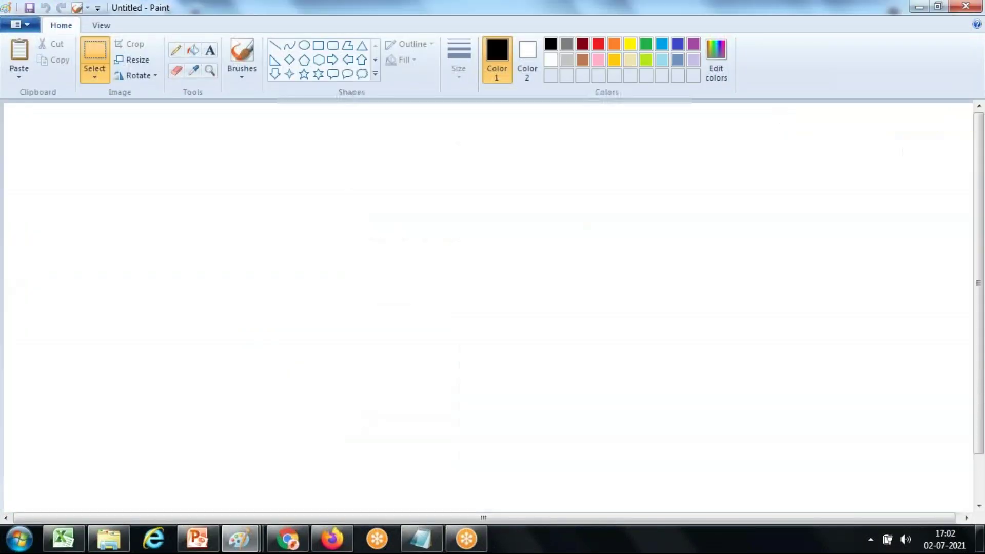
key(ctrl+v)
drag(358, 424, 351, 361)
click(95, 51)
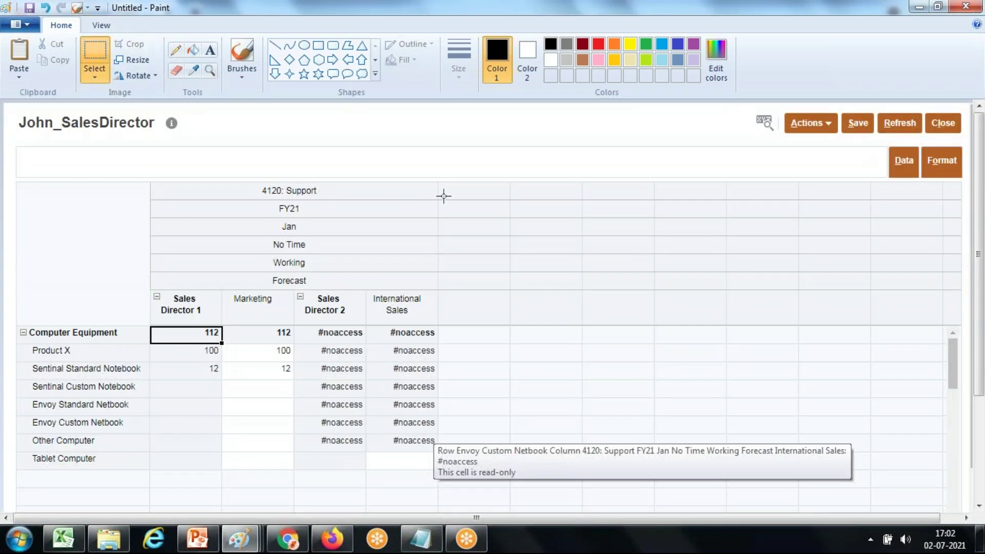
key(Delete)
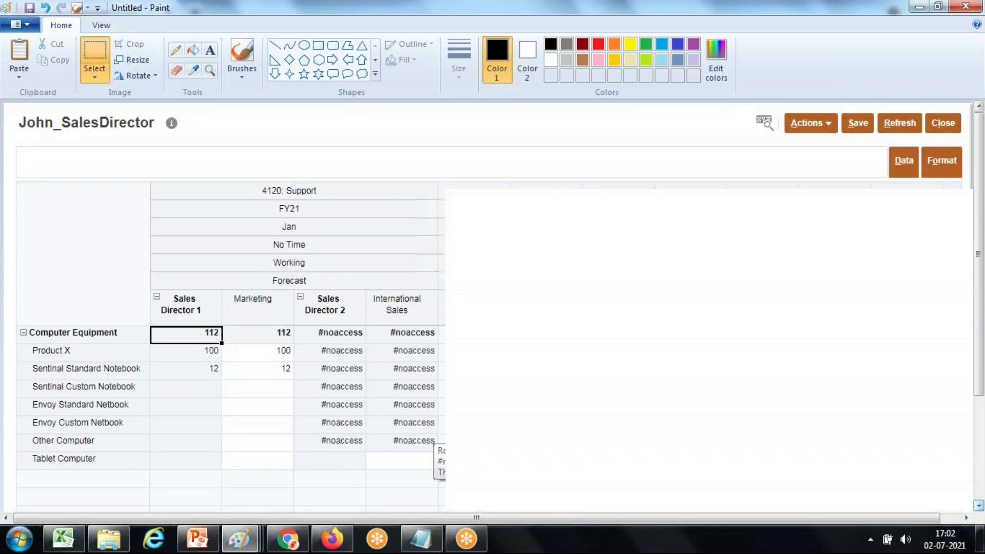
Step: Draw a red rectangle around the Sales Director 2 and International Sales columns
click(318, 46)
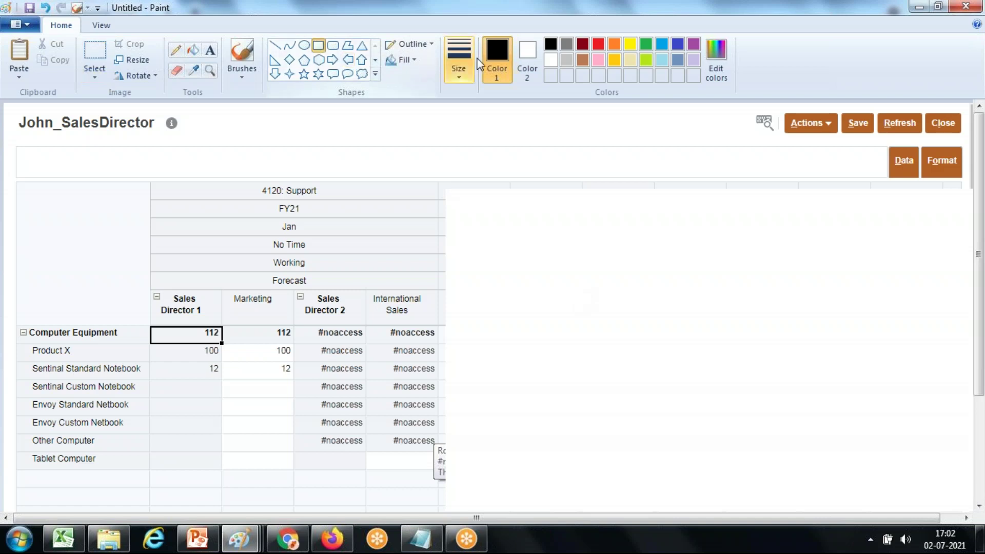
click(599, 44)
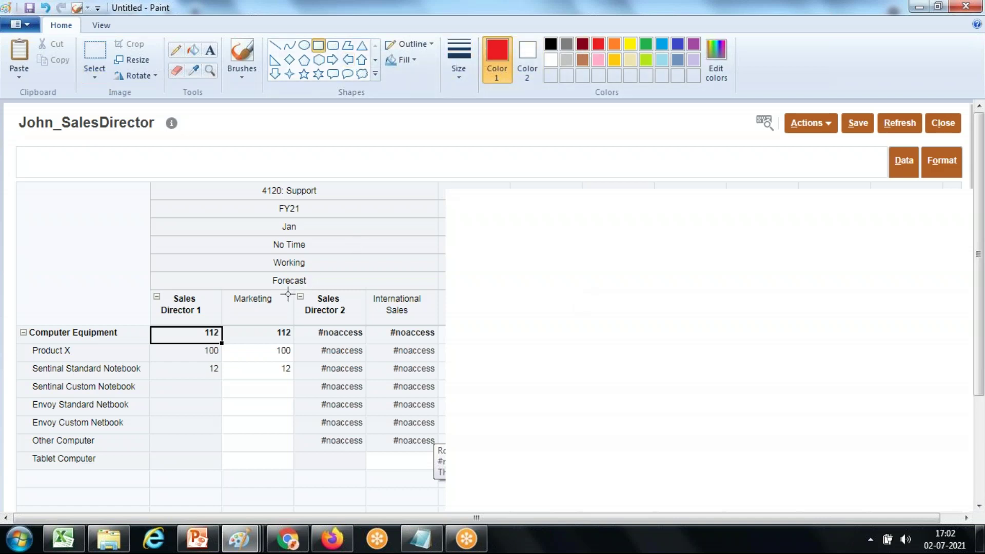
mouse_move(293, 293)
mouse_down()
mouse_move(307, 329)
mouse_move(441, 470)
mouse_up()
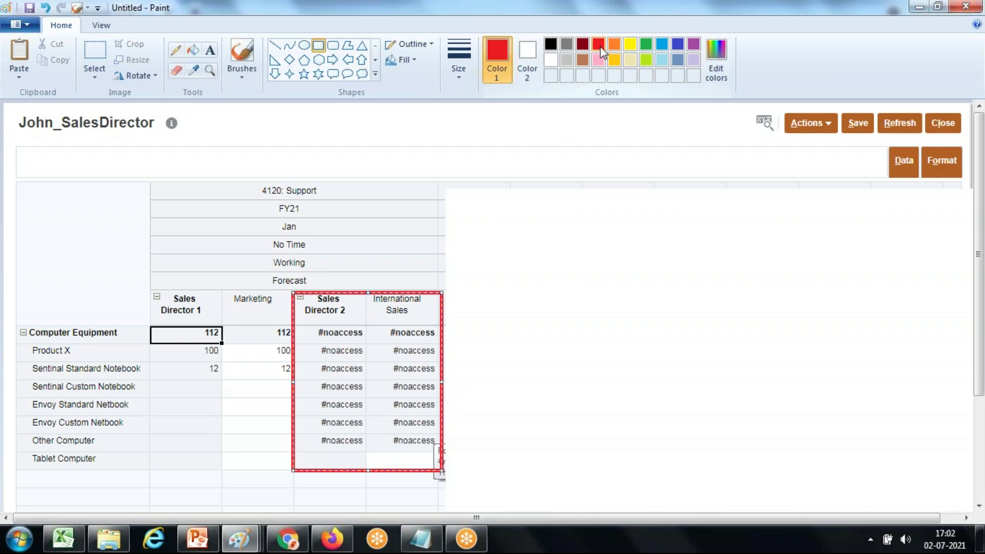
click(669, 176)
Step: Draw a thicker green rectangle around the Tablet Computer row
click(646, 44)
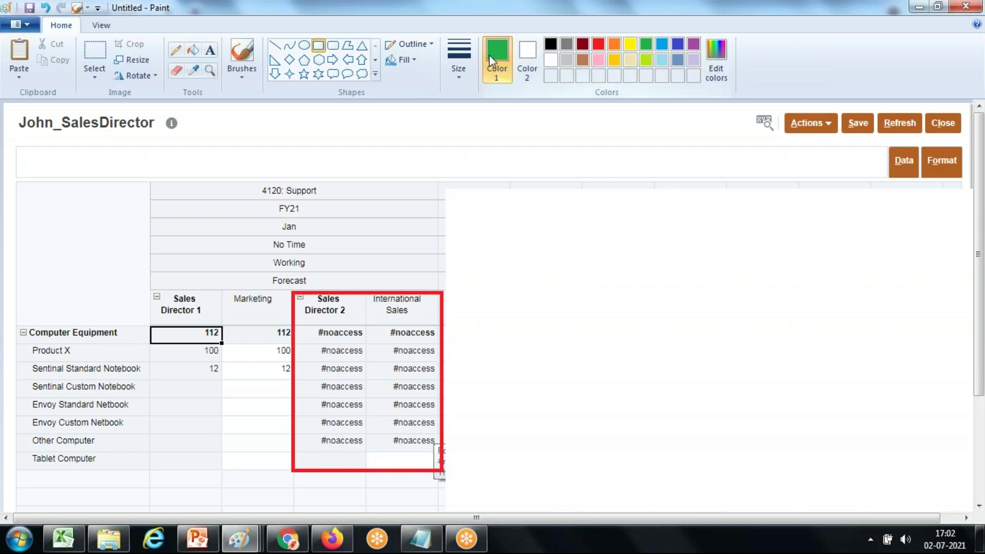
click(466, 56)
click(490, 154)
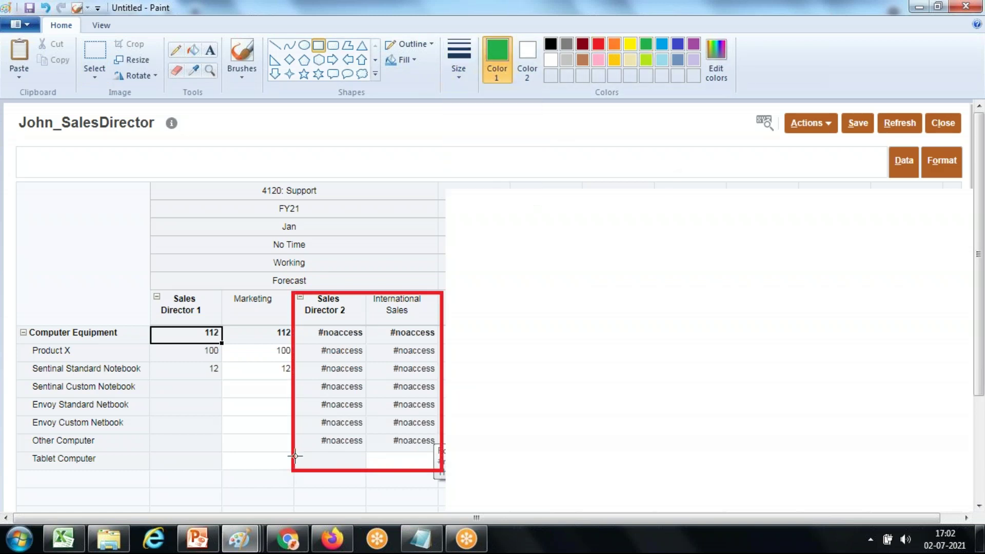
drag(21, 450, 444, 473)
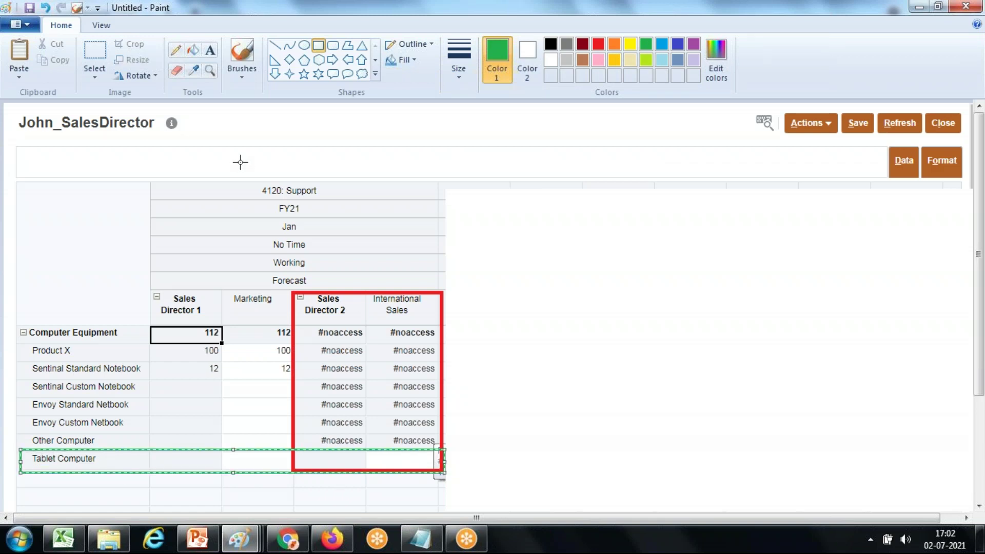
click(332, 539)
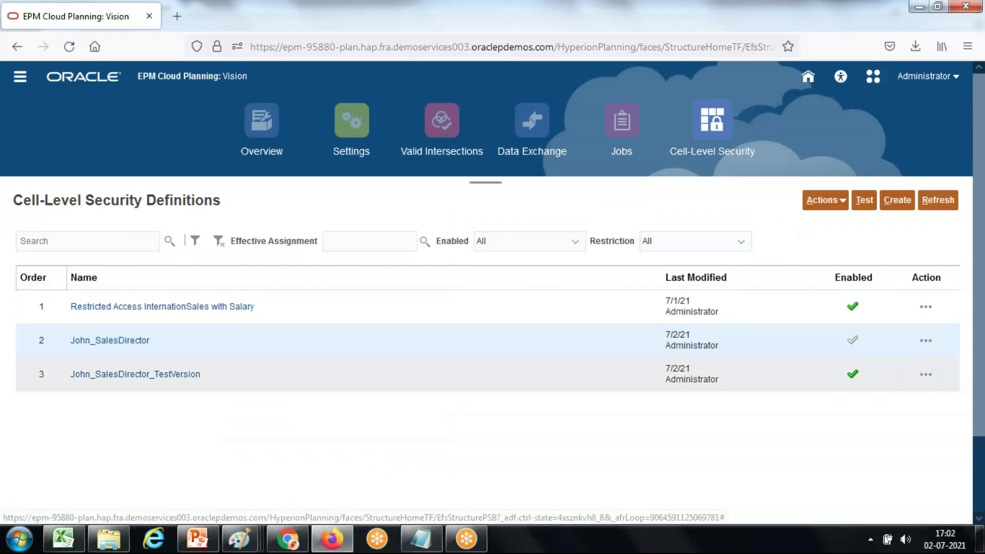
Step: Open the TestVersion definition for editing, paste its screenshot into a Paint window, then delete it
click(926, 374)
click(887, 378)
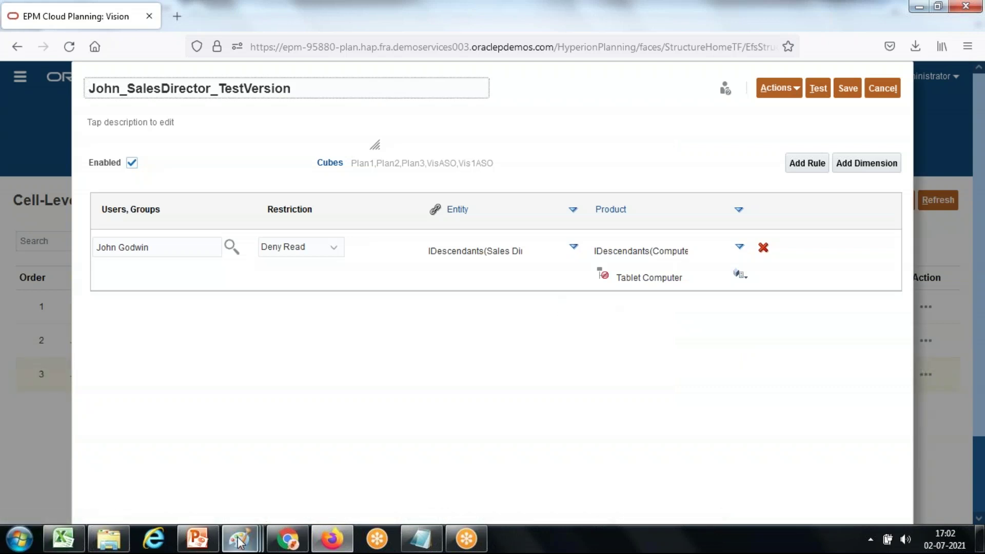
mouse_move(239, 539)
click(258, 476)
key(ctrl+v)
drag(312, 255, 260, 249)
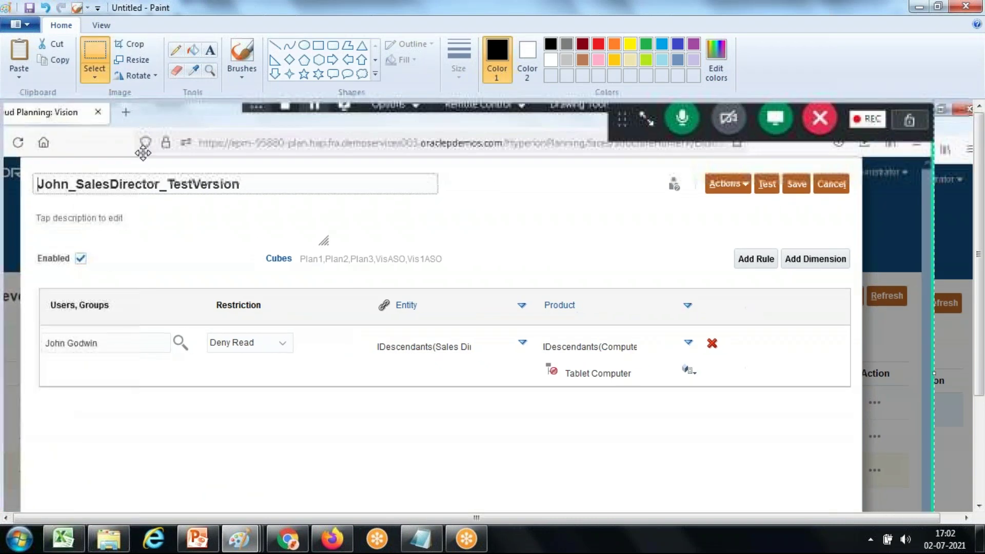
mouse_move(585, 419)
mouse_down()
mouse_move(823, 404)
mouse_move(853, 390)
mouse_up()
key(Delete)
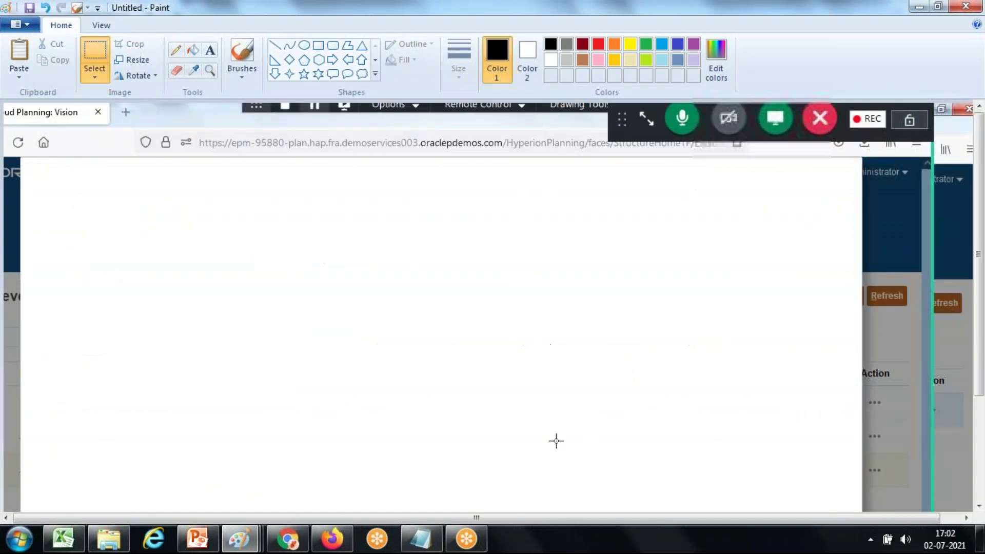
Step: Paste the rule screenshot into the annotated form image, above the form grid
mouse_move(239, 539)
mouse_move(392, 485)
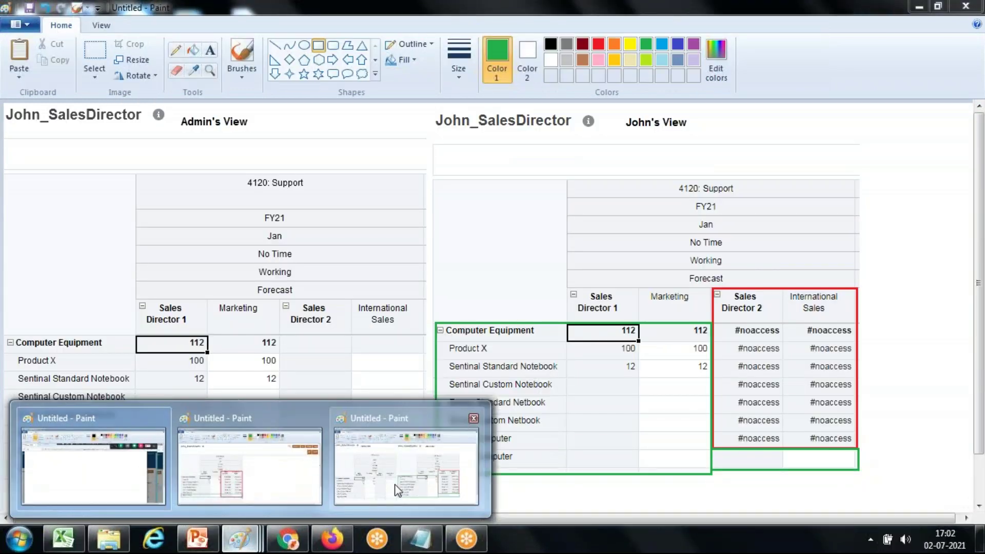
click(293, 484)
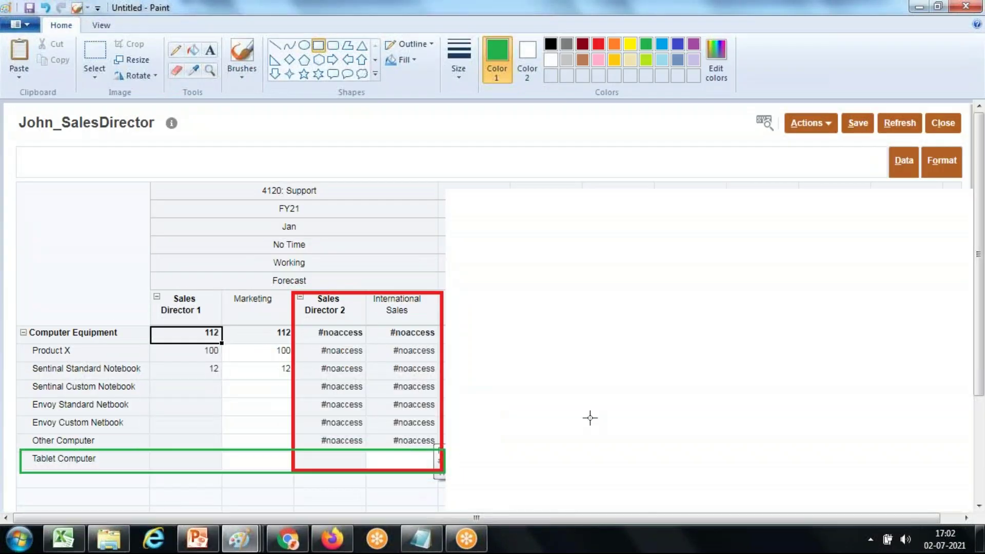
key(ctrl+v)
drag(260, 257, 263, 200)
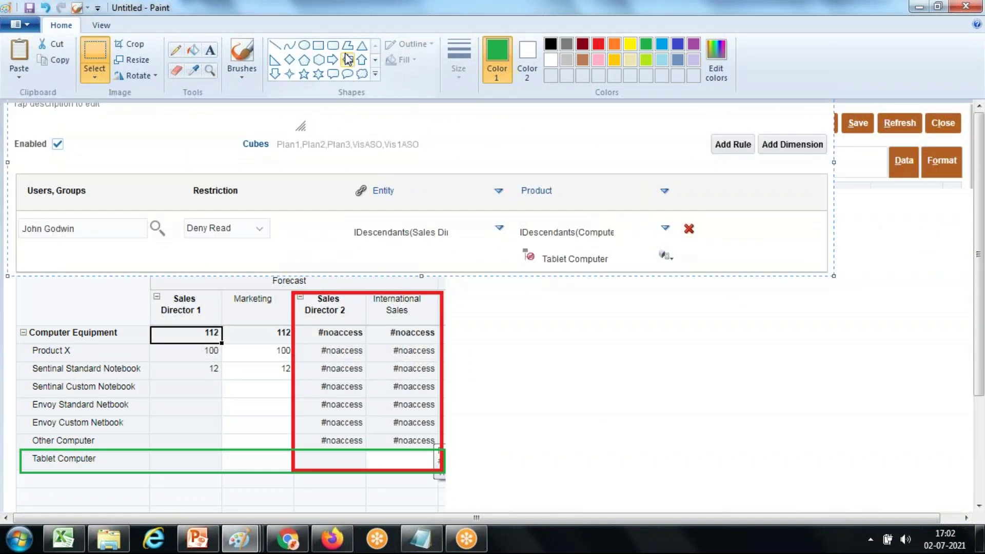
Step: Box Deny Read, Entity and Product in green, then show the Any Question? slide
click(318, 45)
drag(174, 211, 277, 246)
mouse_move(341, 223)
mouse_down()
mouse_move(357, 235)
mouse_move(462, 239)
mouse_up()
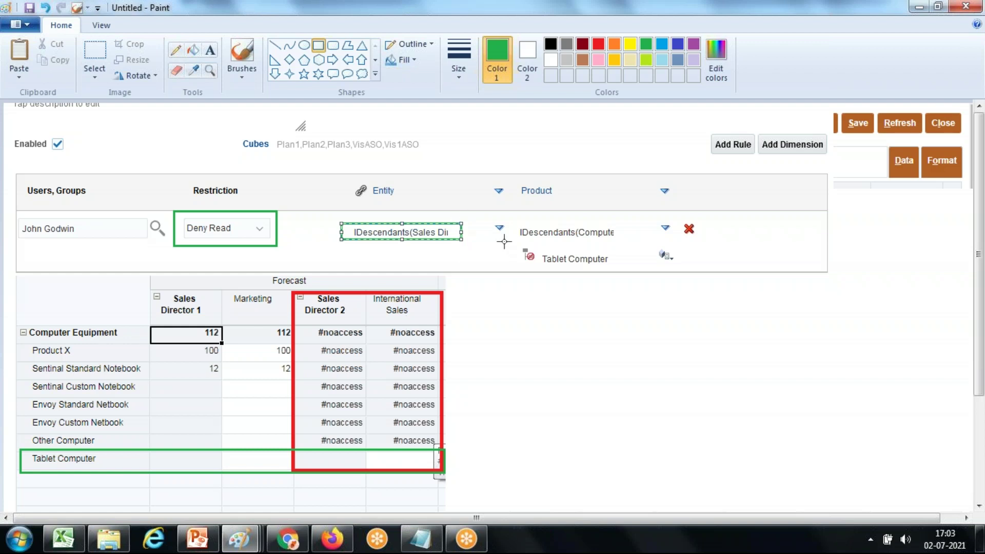
drag(501, 221, 705, 271)
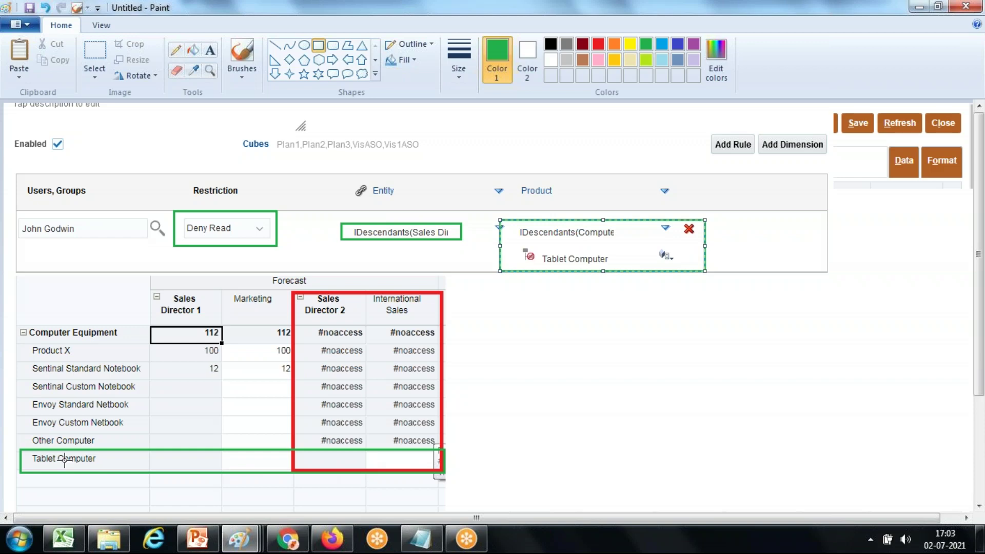
click(197, 539)
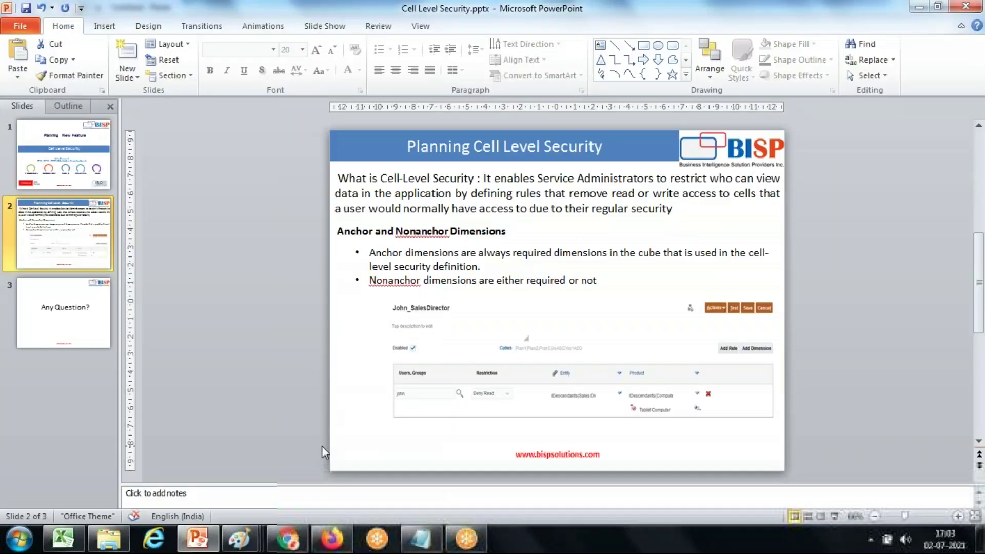
click(71, 329)
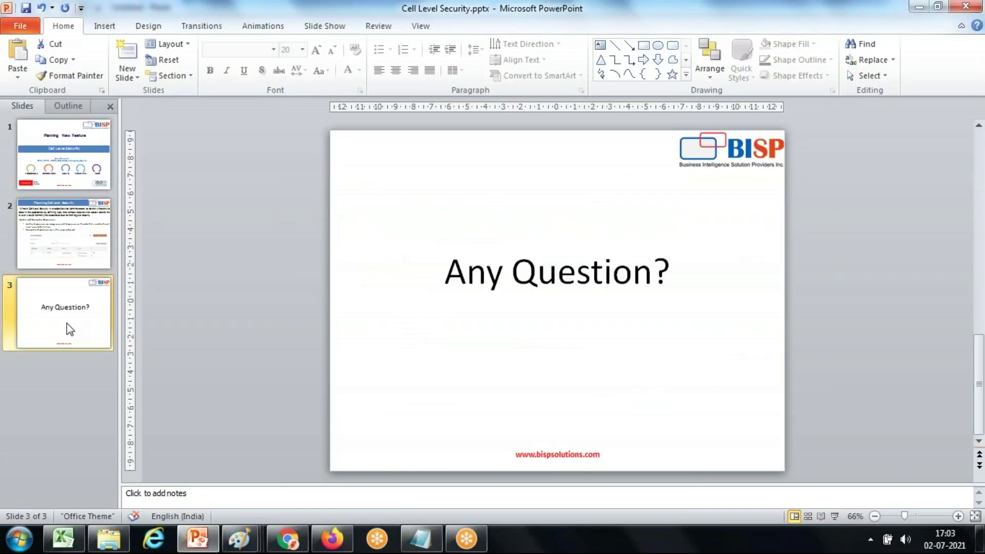